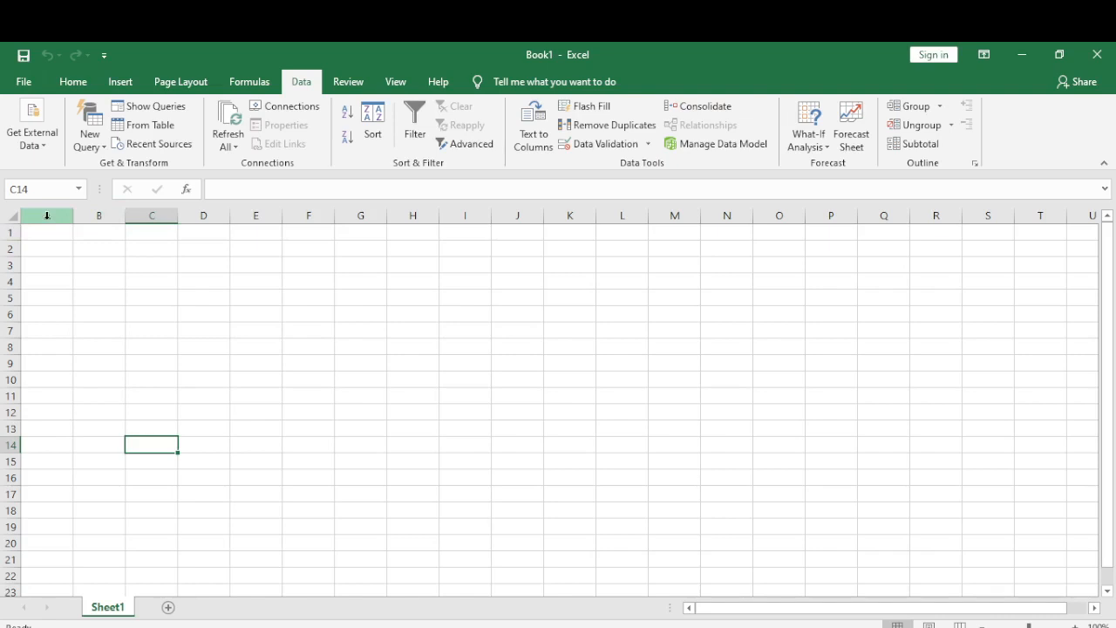
Select columns A, B, C, D and E one at a time.
{"action": "left_click", "coordinate": [47, 216]}
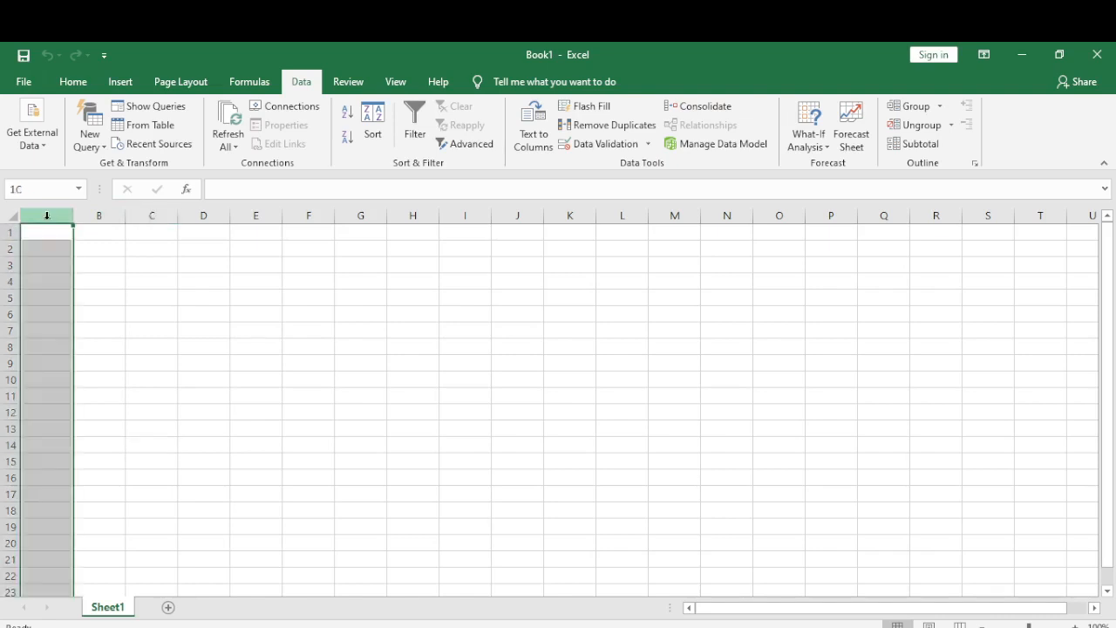
{"action": "left_click", "coordinate": [107, 213]}
{"action": "left_click", "coordinate": [162, 212]}
{"action": "left_click", "coordinate": [204, 213]}
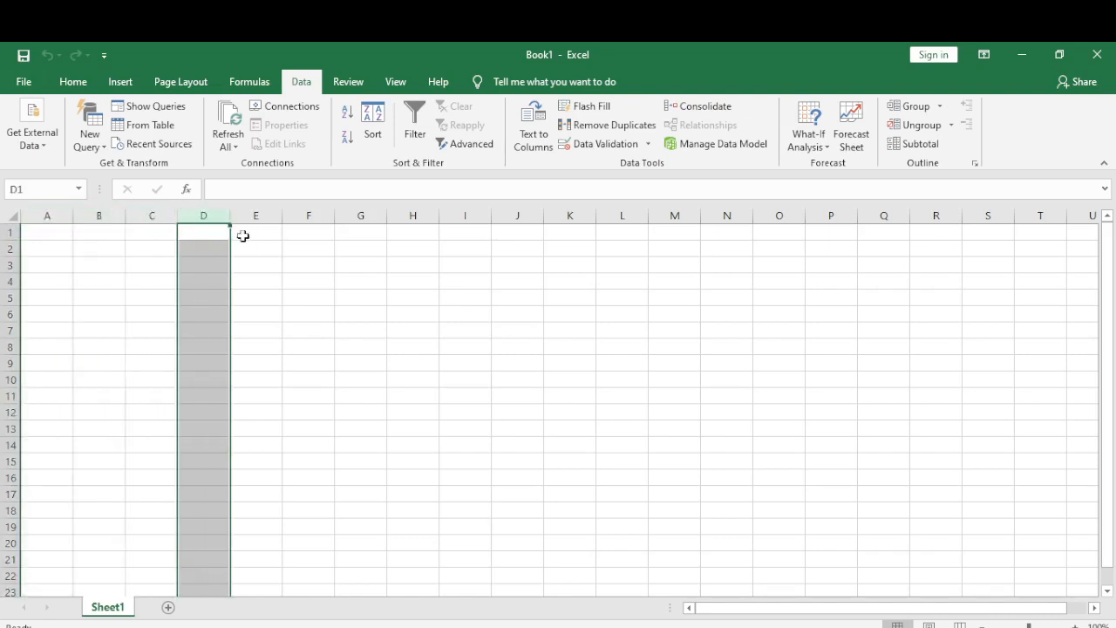
{"action": "left_click", "coordinate": [266, 213]}
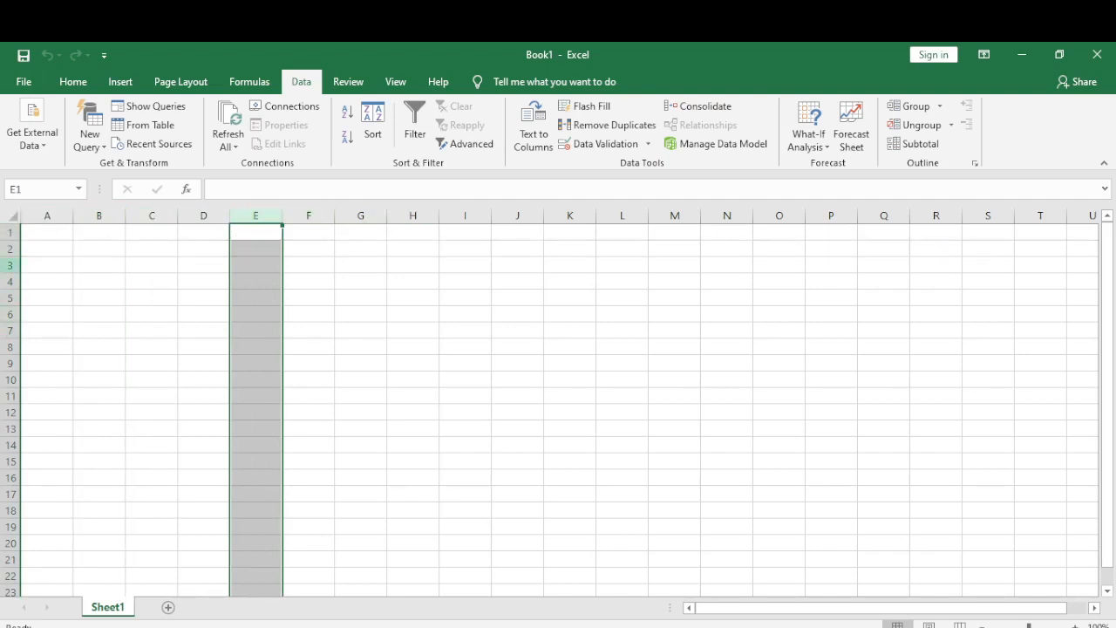
Select rows 4, 5 and 6 one after another.
{"action": "left_click", "coordinate": [11, 281]}
{"action": "left_click", "coordinate": [11, 297]}
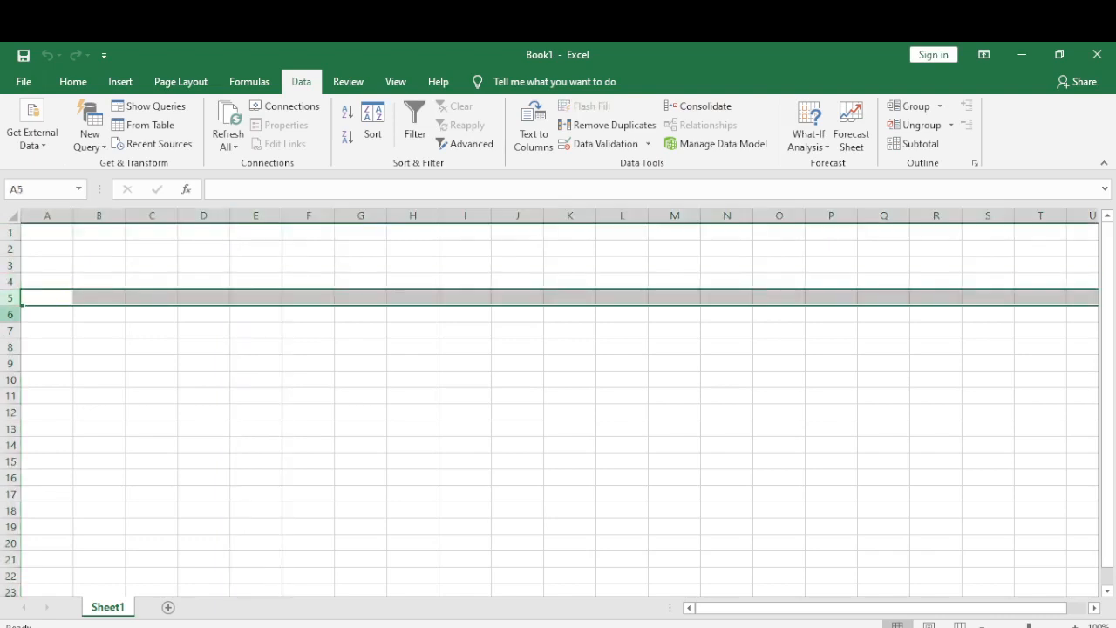
{"action": "left_click", "coordinate": [11, 314]}
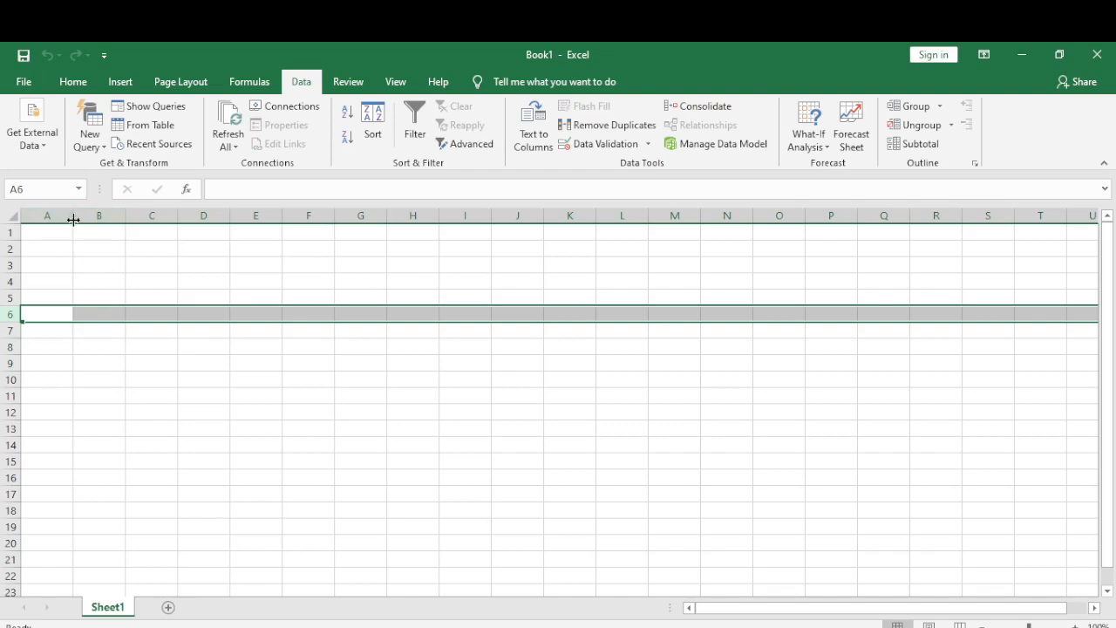
Widen column A slightly and make row 2 slightly taller, finishing with cell D4 selected.
{"action": "mouse_move", "coordinate": [73, 216]}
{"action": "left_mouse_down"}
{"action": "mouse_move", "coordinate": [92, 216]}
{"action": "mouse_move", "coordinate": [53, 215]}
{"action": "mouse_move", "coordinate": [77, 215]}
{"action": "left_mouse_up"}
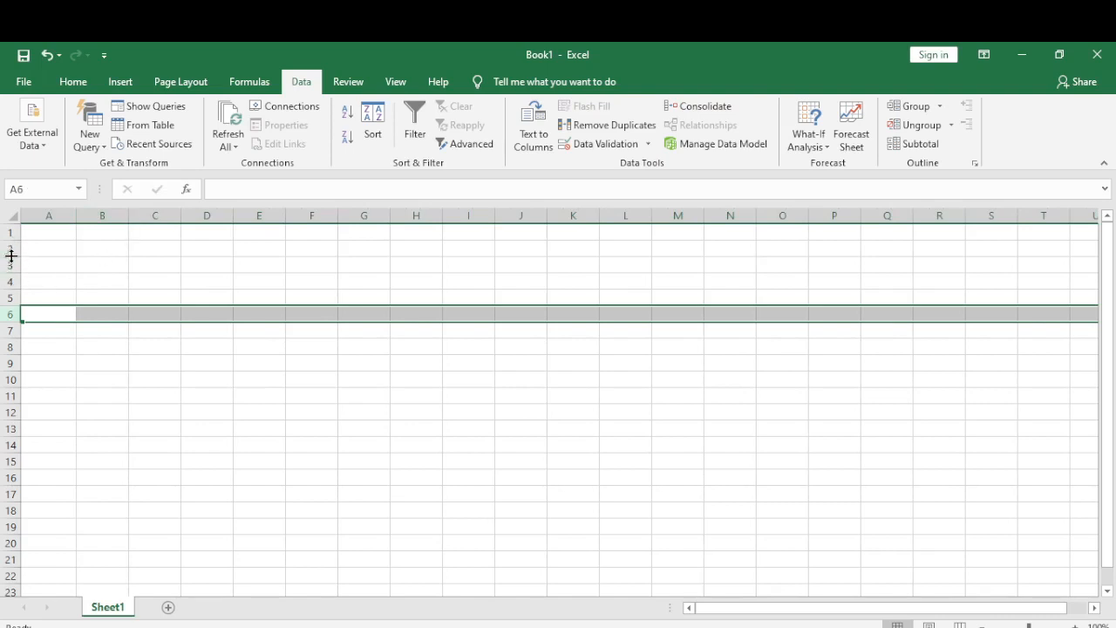
{"action": "mouse_move", "coordinate": [11, 256]}
{"action": "left_mouse_down"}
{"action": "mouse_move", "coordinate": [2, 289]}
{"action": "mouse_move", "coordinate": [9, 256]}
{"action": "left_mouse_up"}
{"action": "left_click", "coordinate": [221, 285]}
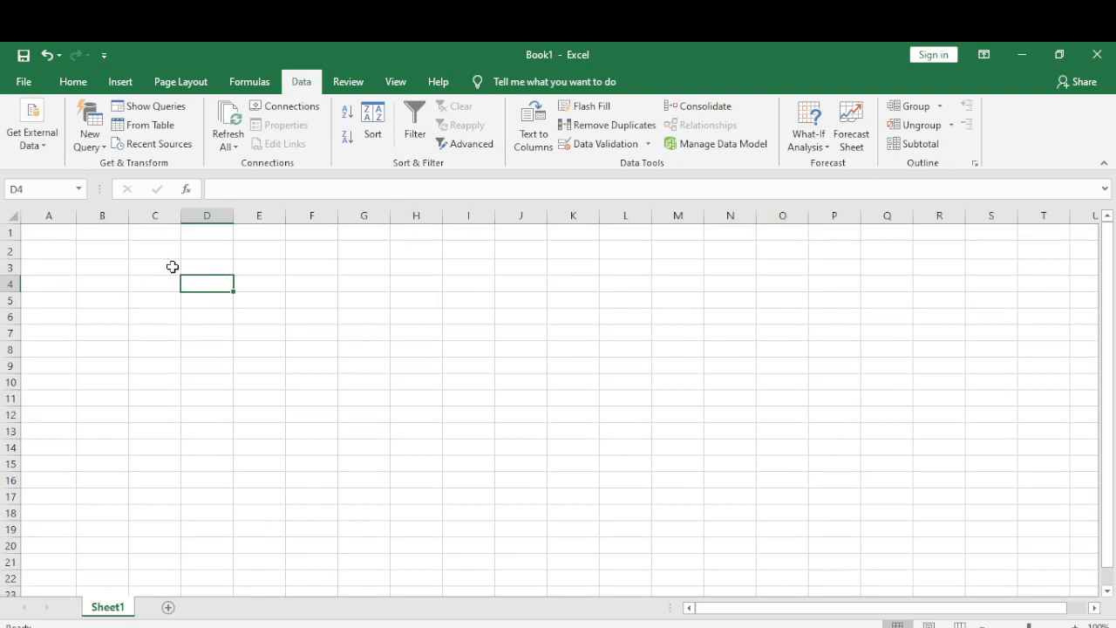
Examine the available cell formatting commands for row height, column width, visibility and protection.
{"action": "left_click", "coordinate": [73, 81]}
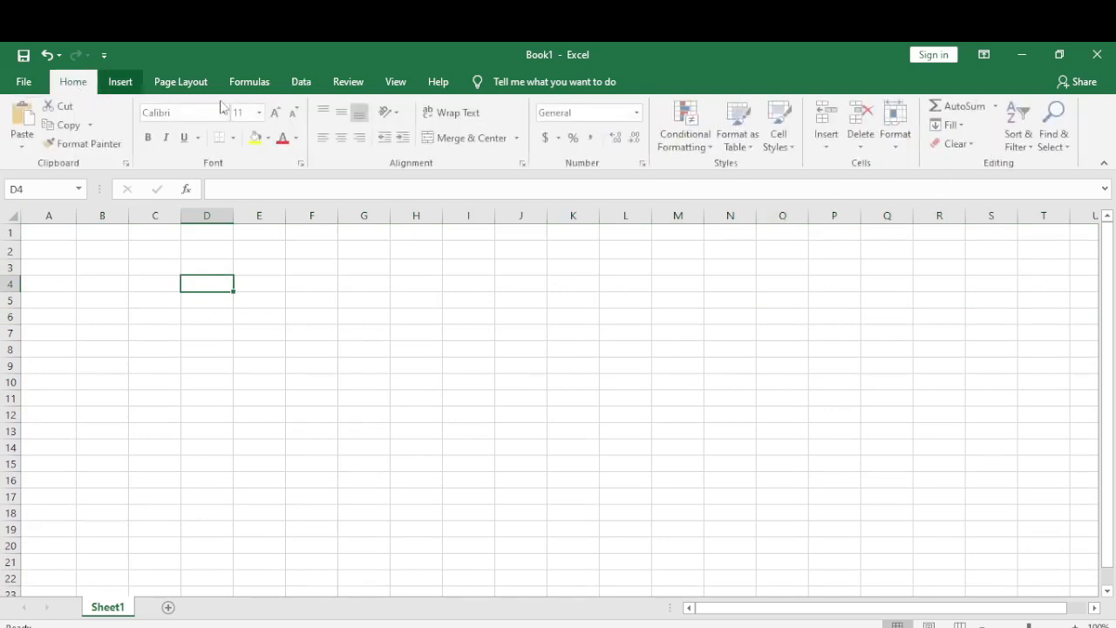
{"action": "left_click", "coordinate": [896, 146]}
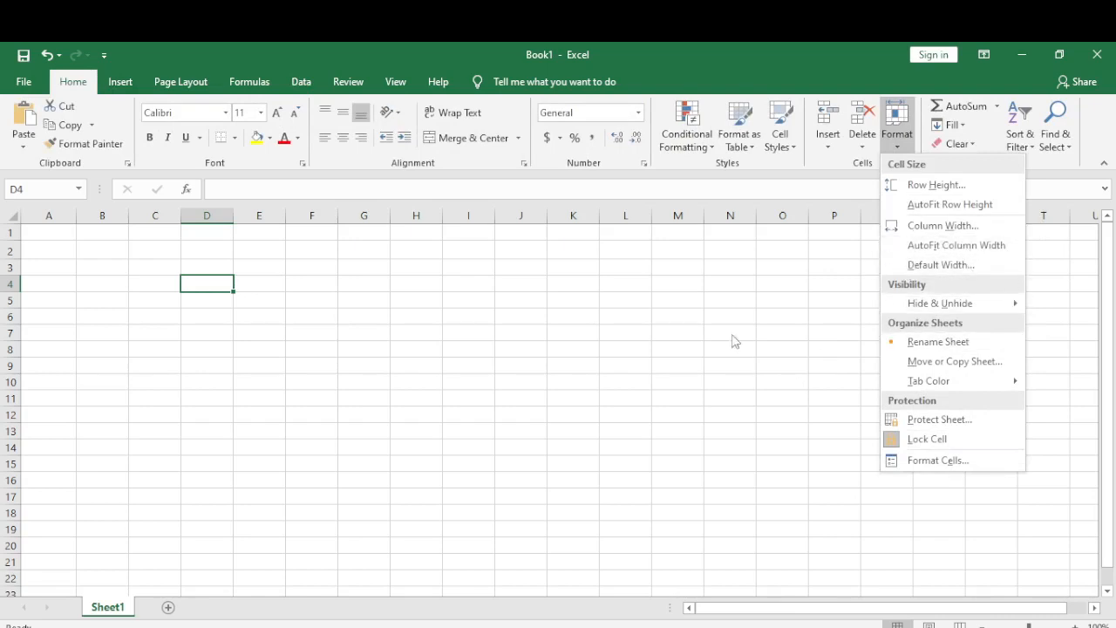
{"action": "left_click", "coordinate": [607, 328]}
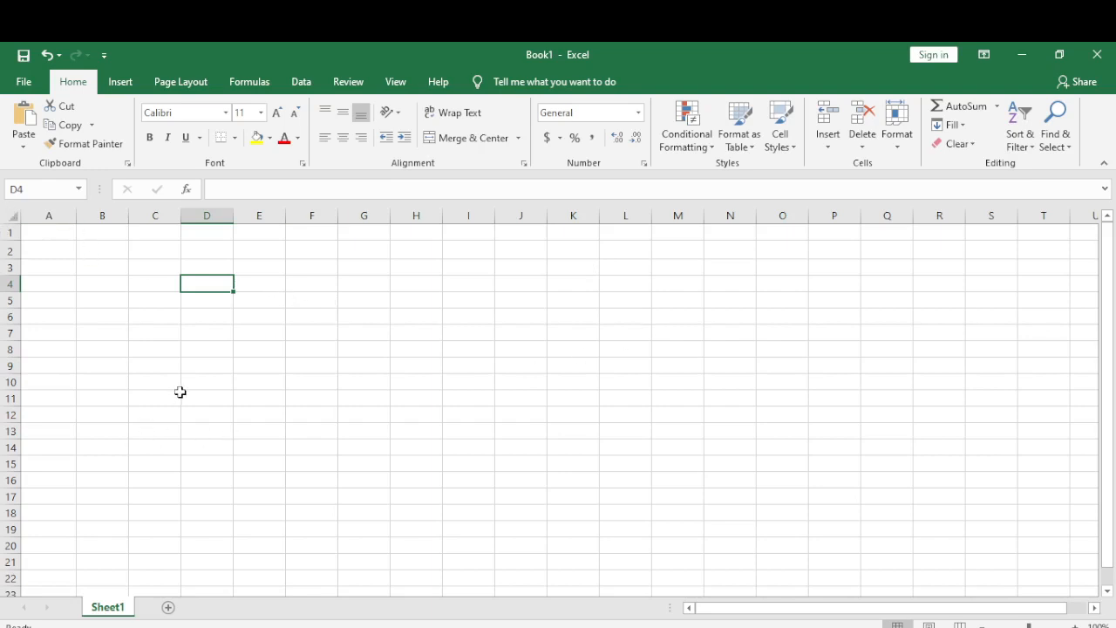
Select the entire worksheet twice, clearing the selection each time by picking a single cell.
{"action": "key", "text": "ctrl+a"}
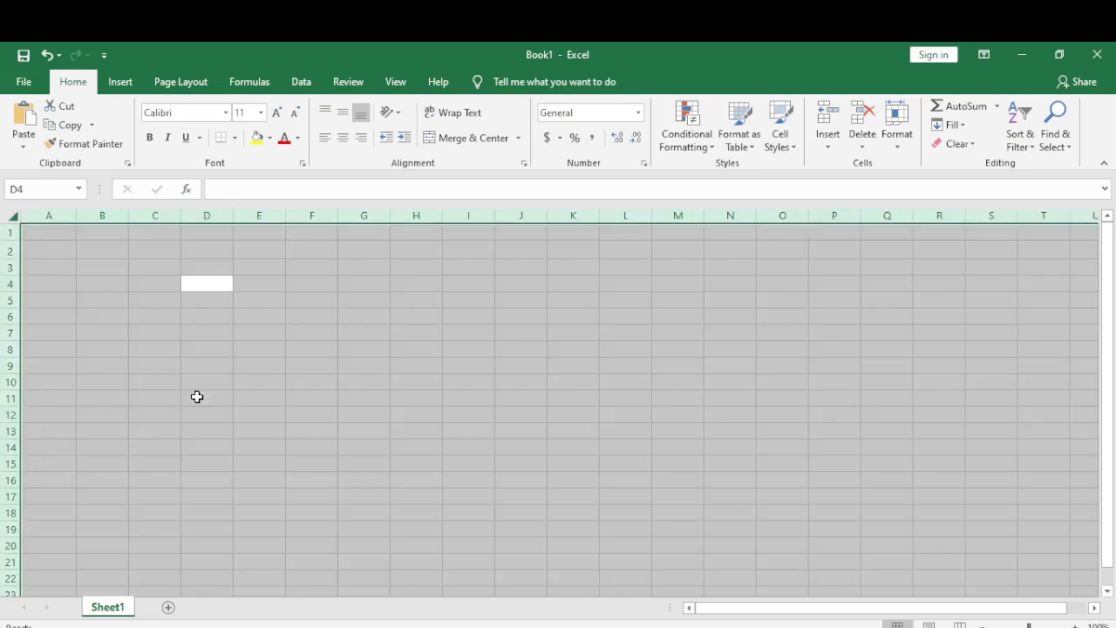
{"action": "left_click", "coordinate": [334, 416]}
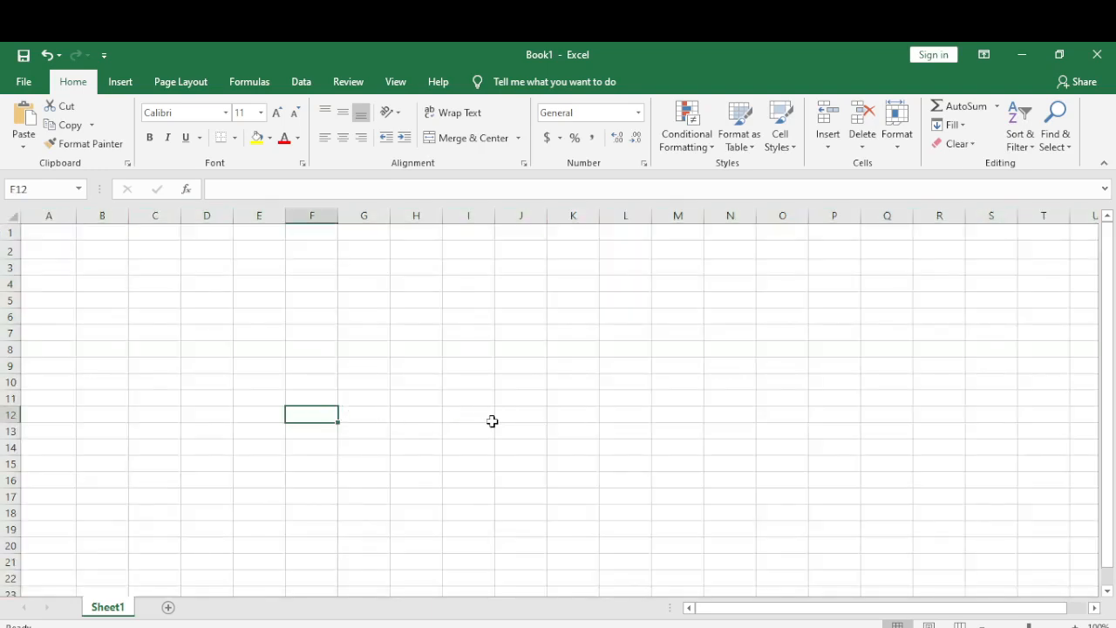
{"action": "left_click", "coordinate": [12, 217]}
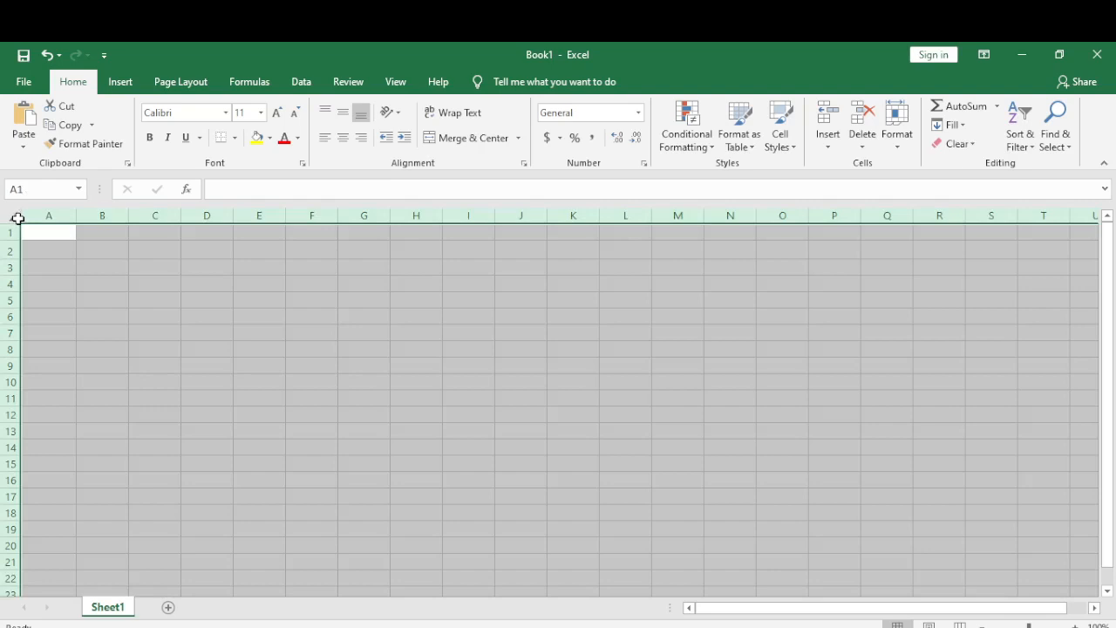
{"action": "left_click", "coordinate": [199, 271]}
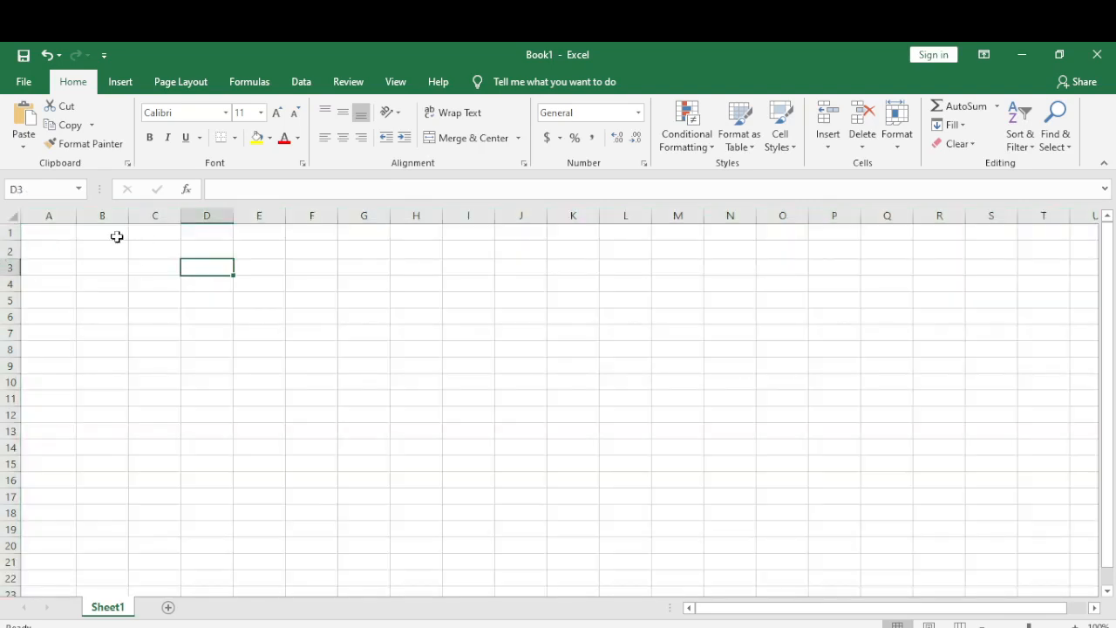
Select the range A1:G13 and slightly widen columns D and G, finishing on cell C4.
{"action": "left_click", "coordinate": [37, 236]}
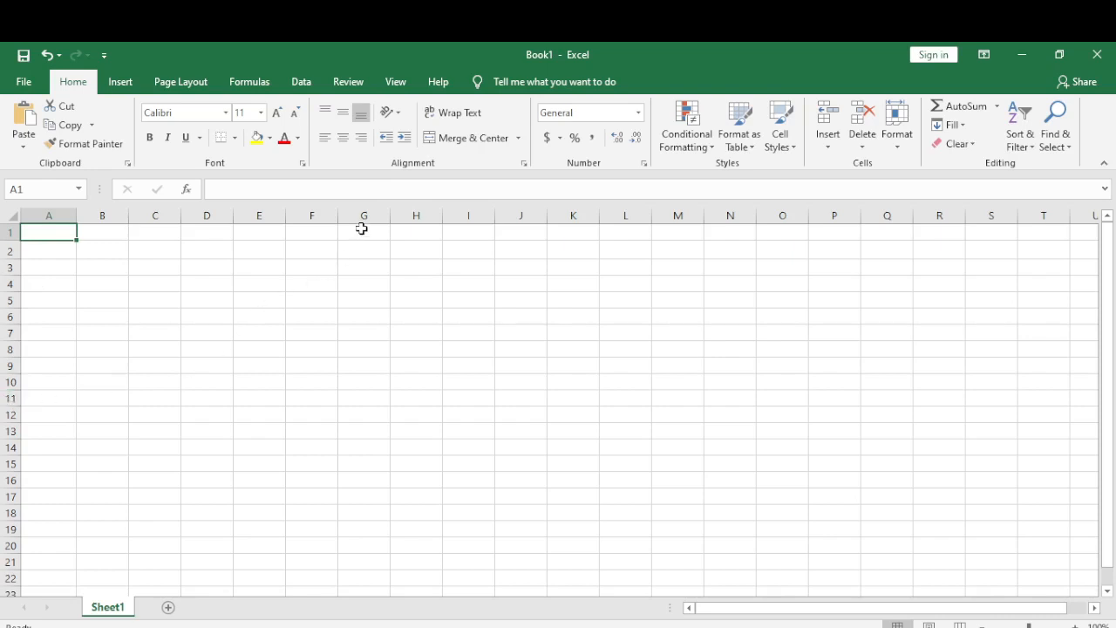
{"action": "left_click", "coordinate": [367, 430], "text": "shift"}
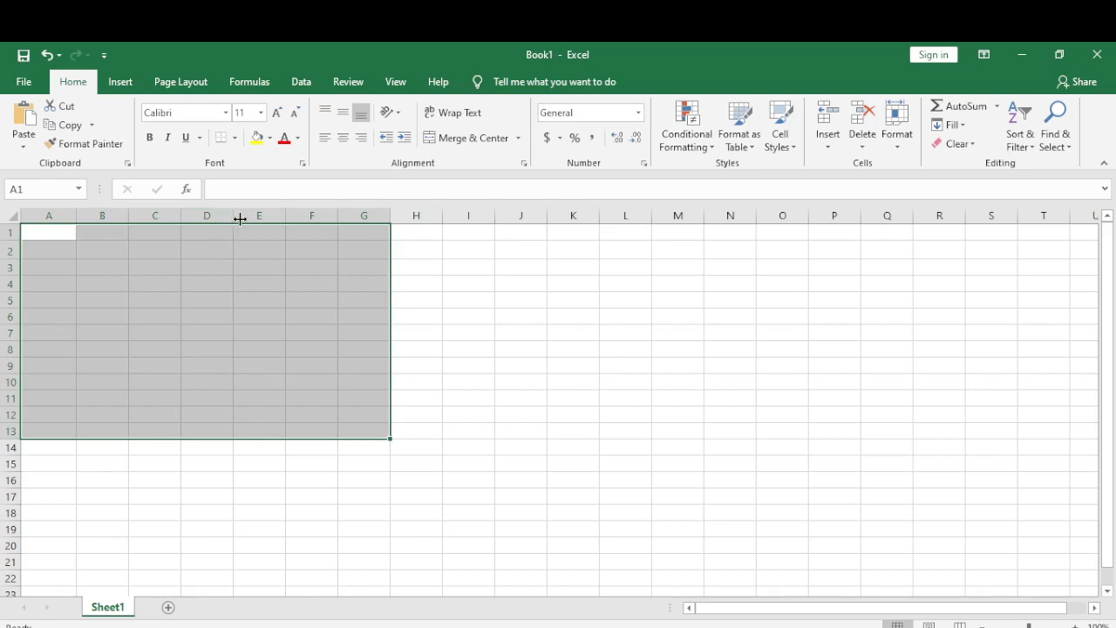
{"action": "mouse_move", "coordinate": [234, 216]}
{"action": "left_mouse_down"}
{"action": "mouse_move", "coordinate": [267, 214]}
{"action": "mouse_move", "coordinate": [248, 216]}
{"action": "left_mouse_up"}
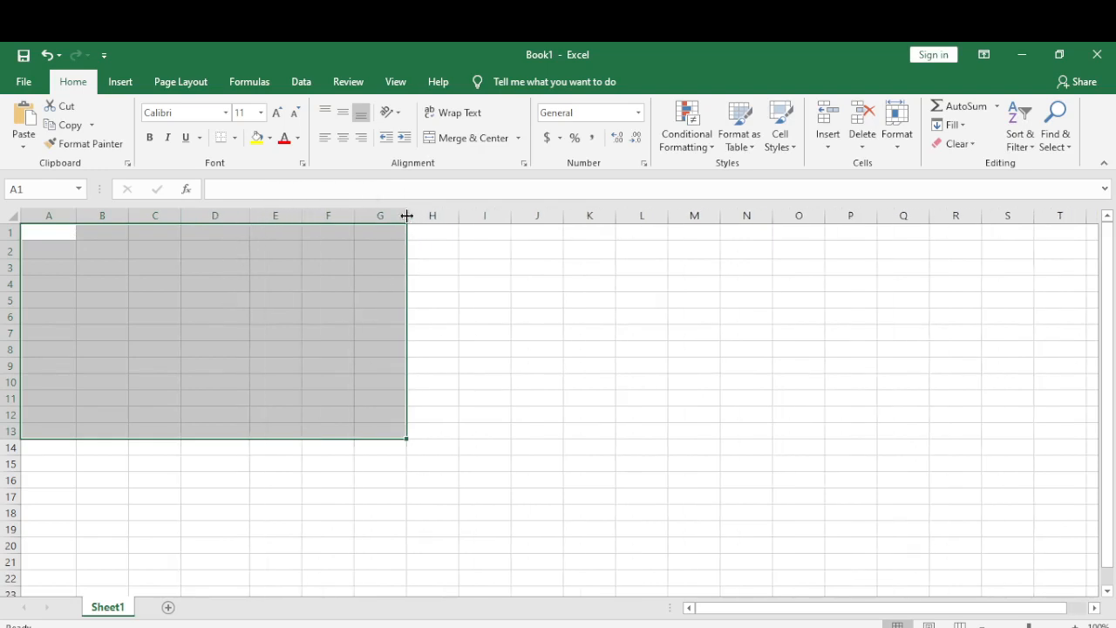
{"action": "mouse_move", "coordinate": [407, 216]}
{"action": "left_mouse_down"}
{"action": "mouse_move", "coordinate": [431, 213]}
{"action": "mouse_move", "coordinate": [412, 220]}
{"action": "left_mouse_up"}
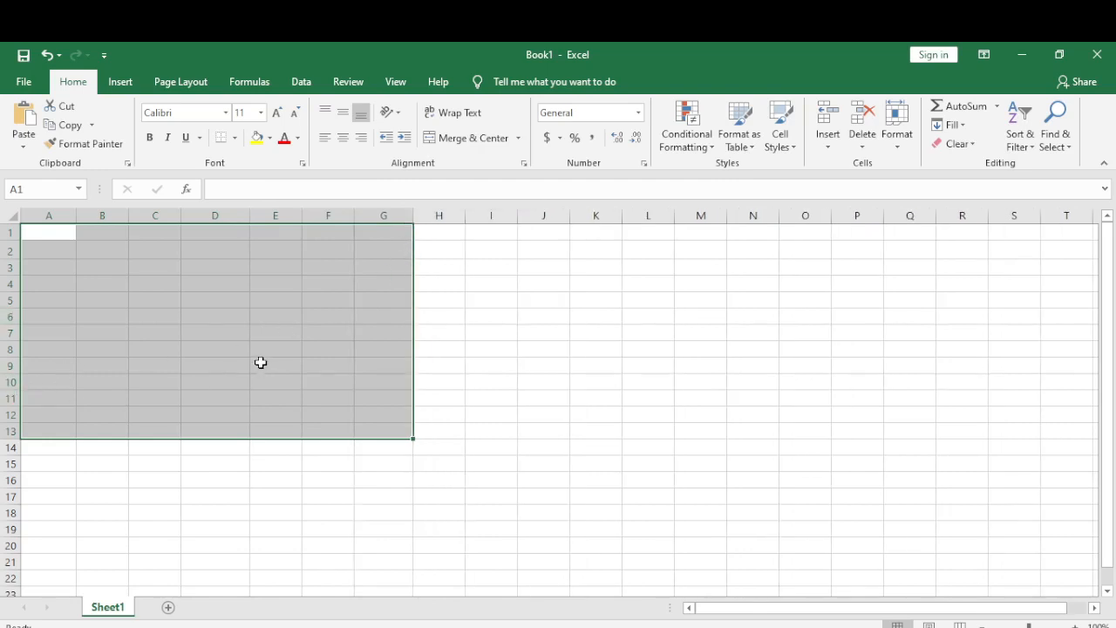
{"action": "left_click", "coordinate": [174, 279]}
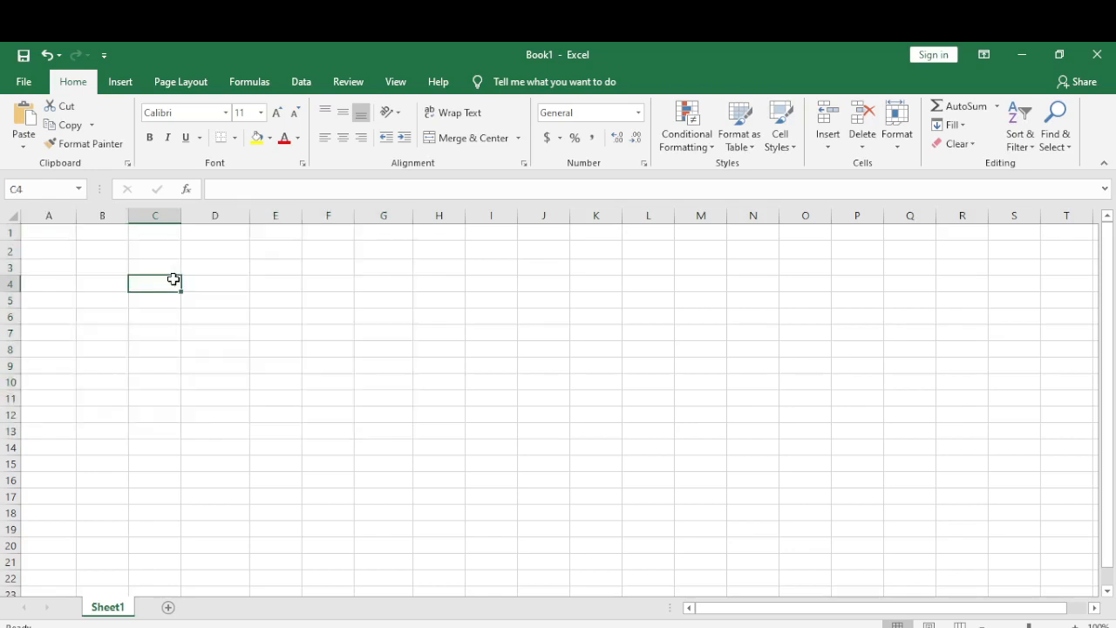
Select all of column A, all of row 1, and finally only cell A1.
{"action": "left_click", "coordinate": [34, 231]}
{"action": "left_click", "coordinate": [43, 209]}
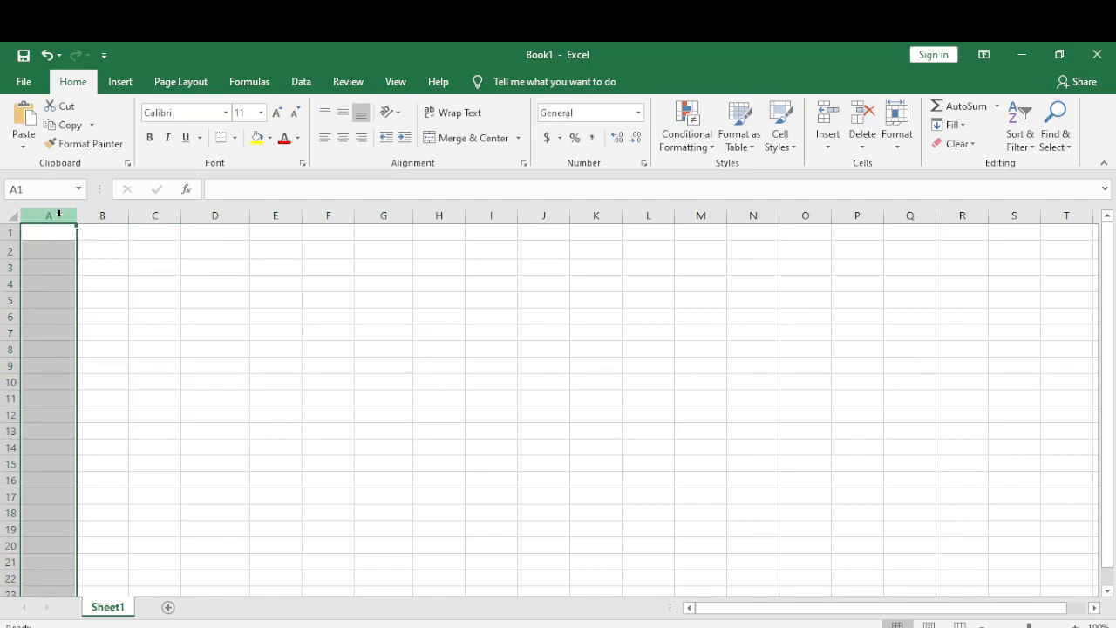
{"action": "left_click", "coordinate": [8, 233]}
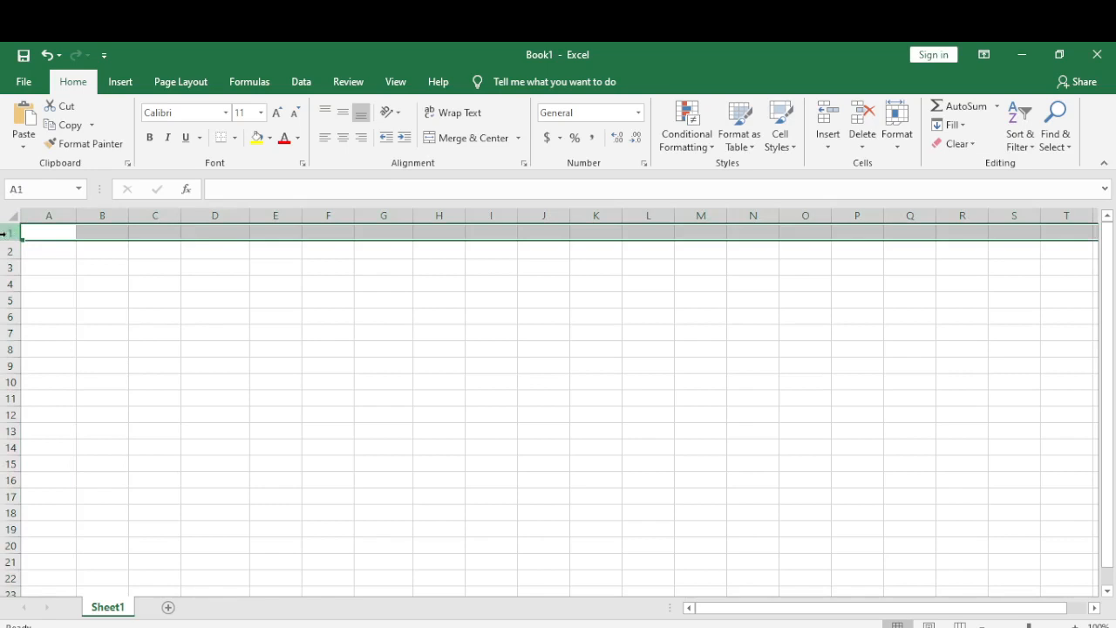
{"action": "left_click", "coordinate": [53, 235]}
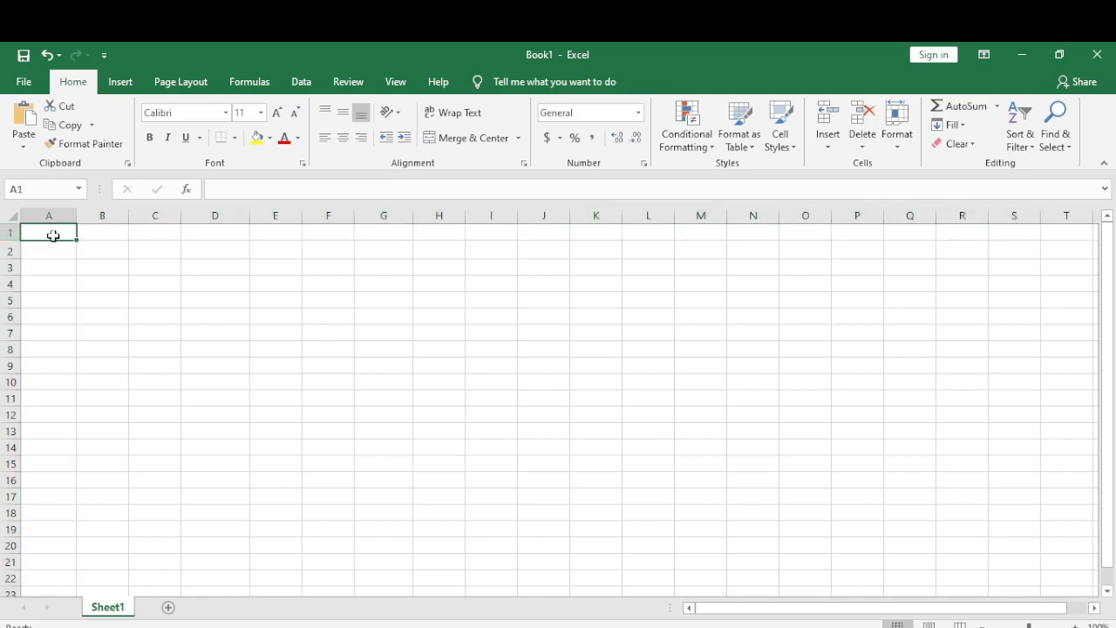
Select the vertical range I1:I17, then reduce the selection to cell I17.
{"action": "left_click", "coordinate": [493, 231]}
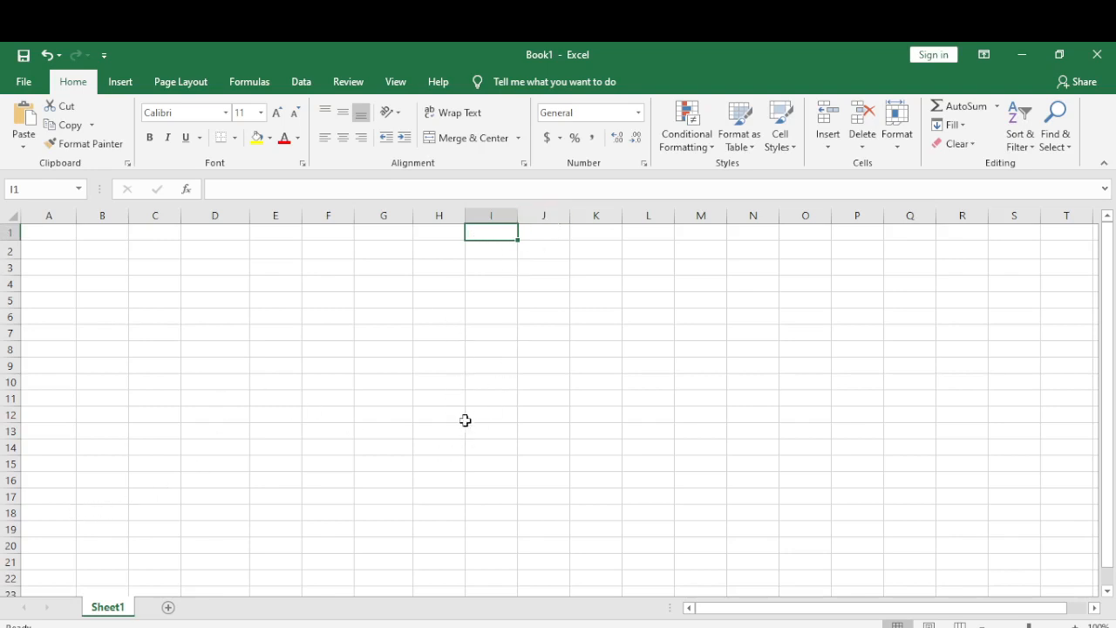
{"action": "left_click", "coordinate": [496, 495], "text": "shift"}
{"action": "left_click", "coordinate": [496, 494]}
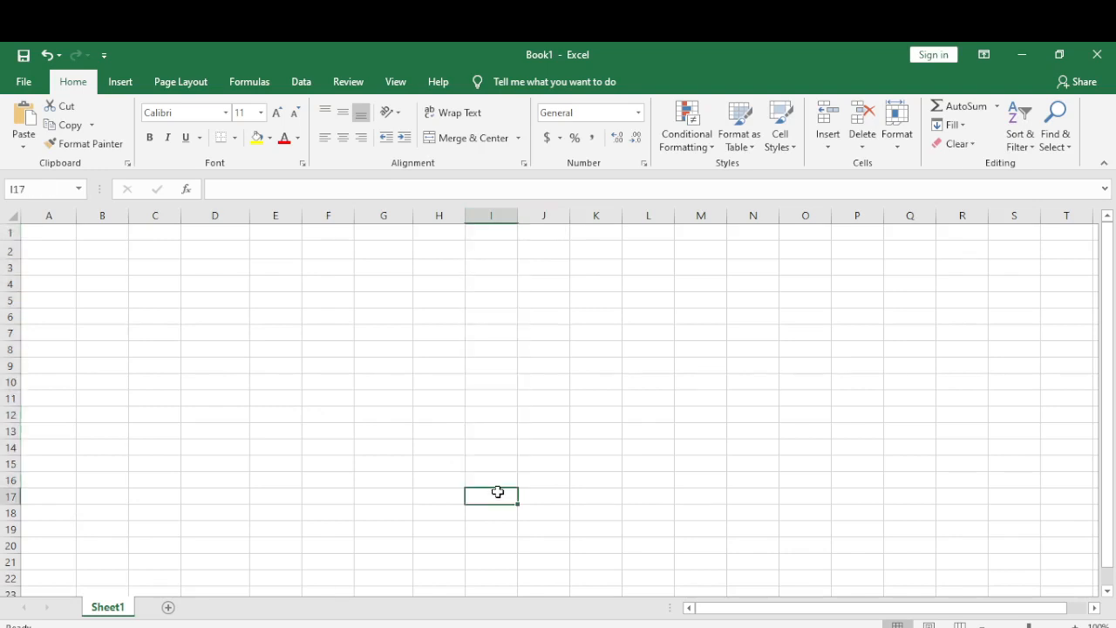
Select the horizontal range A1:J1, then clear the selection with a single cell.
{"action": "left_click", "coordinate": [35, 231]}
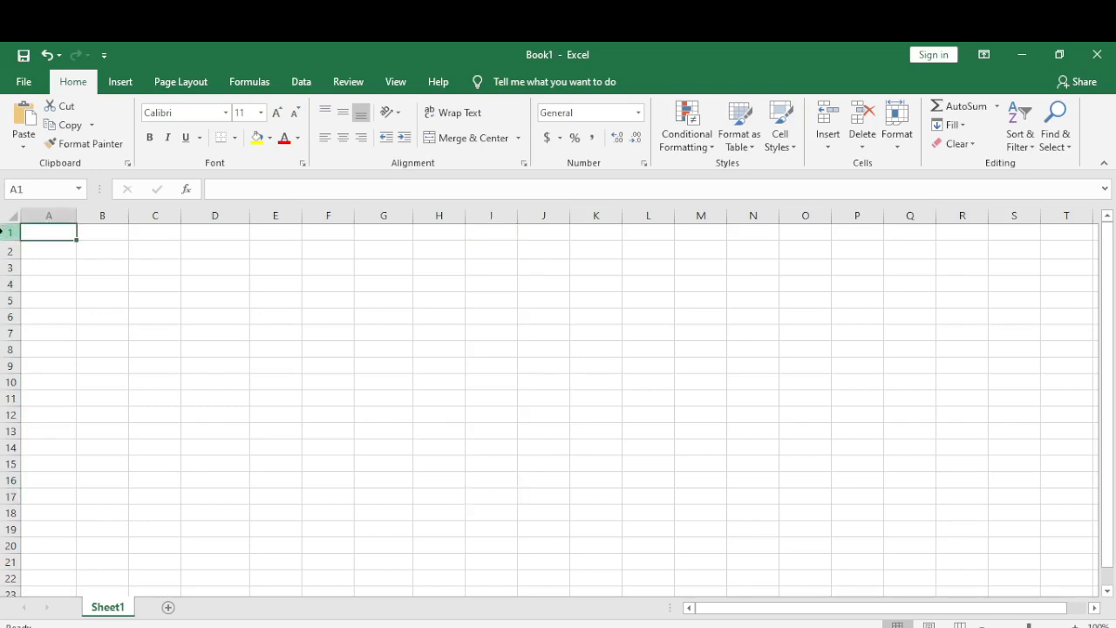
{"action": "left_click", "coordinate": [549, 235], "text": "shift"}
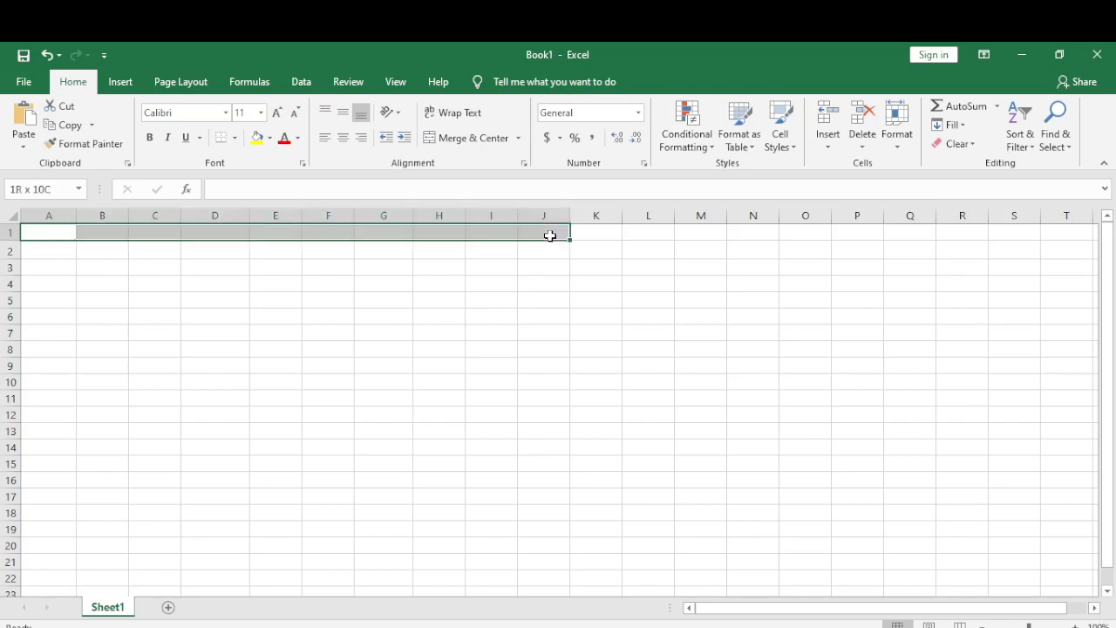
{"action": "left_click", "coordinate": [386, 250]}
Select the block A1:H15, then reduce the selection to cell G15.
{"action": "left_click", "coordinate": [41, 231]}
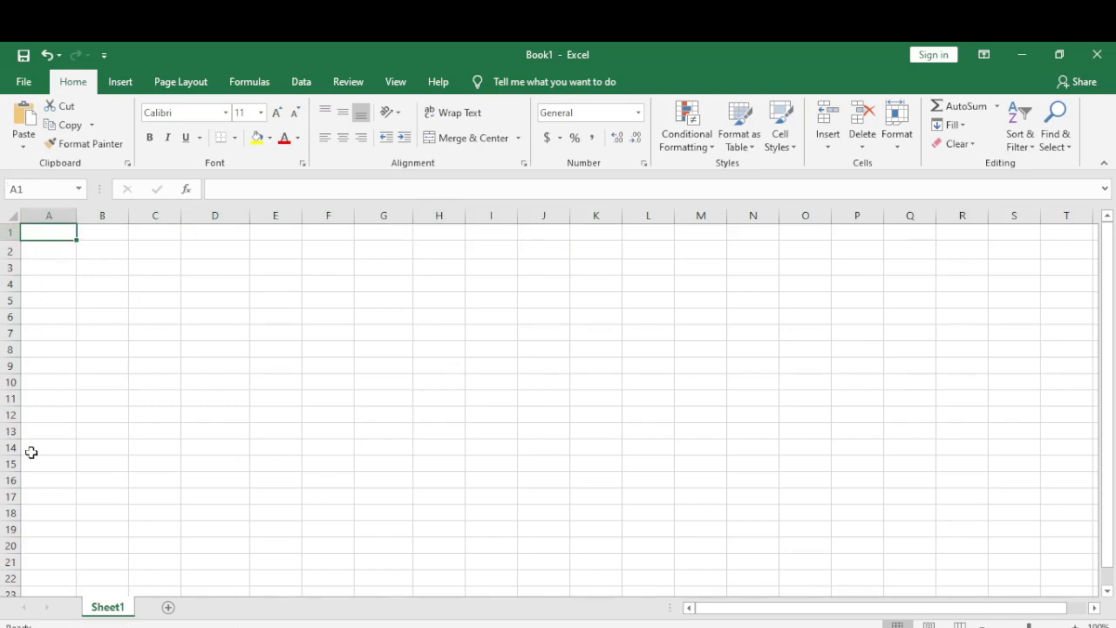
{"action": "left_click", "coordinate": [448, 465], "text": "shift"}
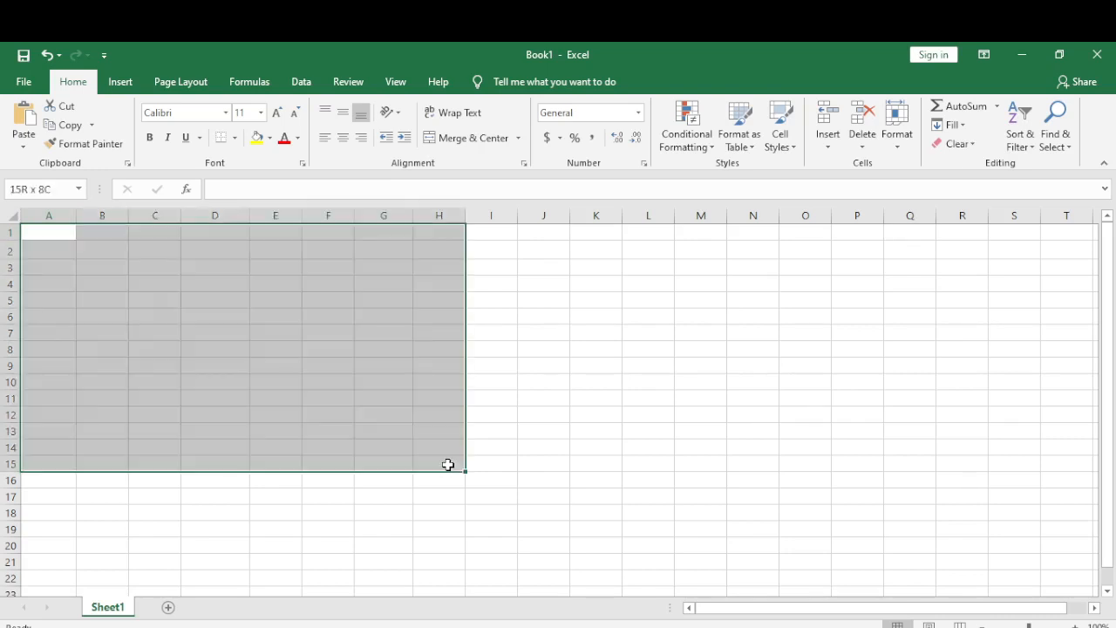
{"action": "left_click", "coordinate": [385, 462]}
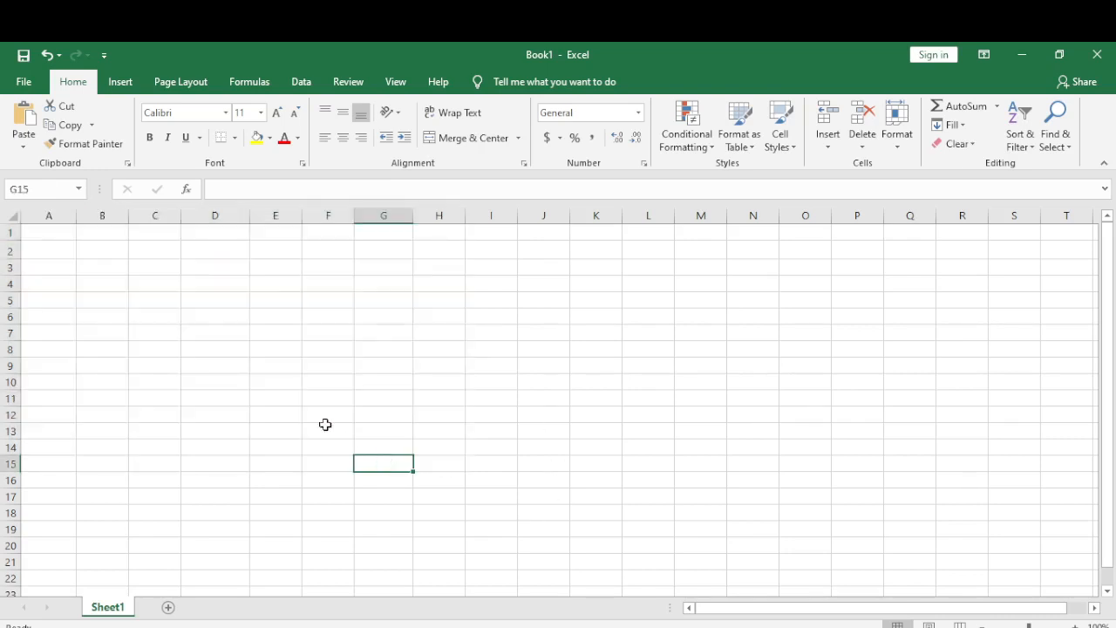
Select the block A1:H20 starting from cell A1, then reduce the selection to cell B4.
{"action": "left_click", "coordinate": [40, 237]}
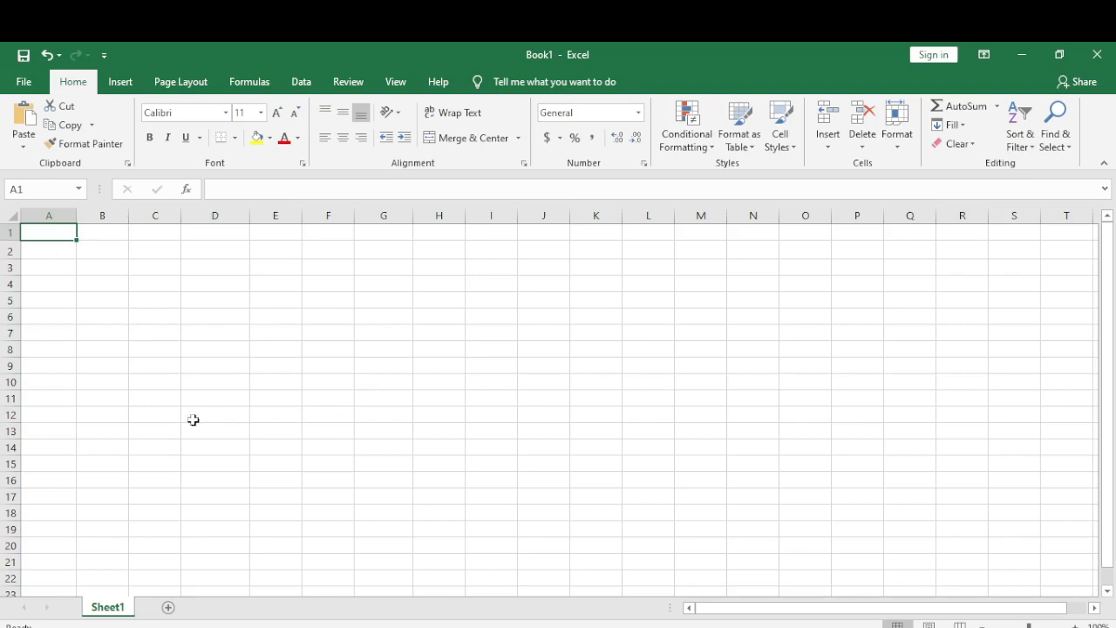
{"action": "left_click", "coordinate": [270, 240]}
{"action": "left_click", "coordinate": [79, 244]}
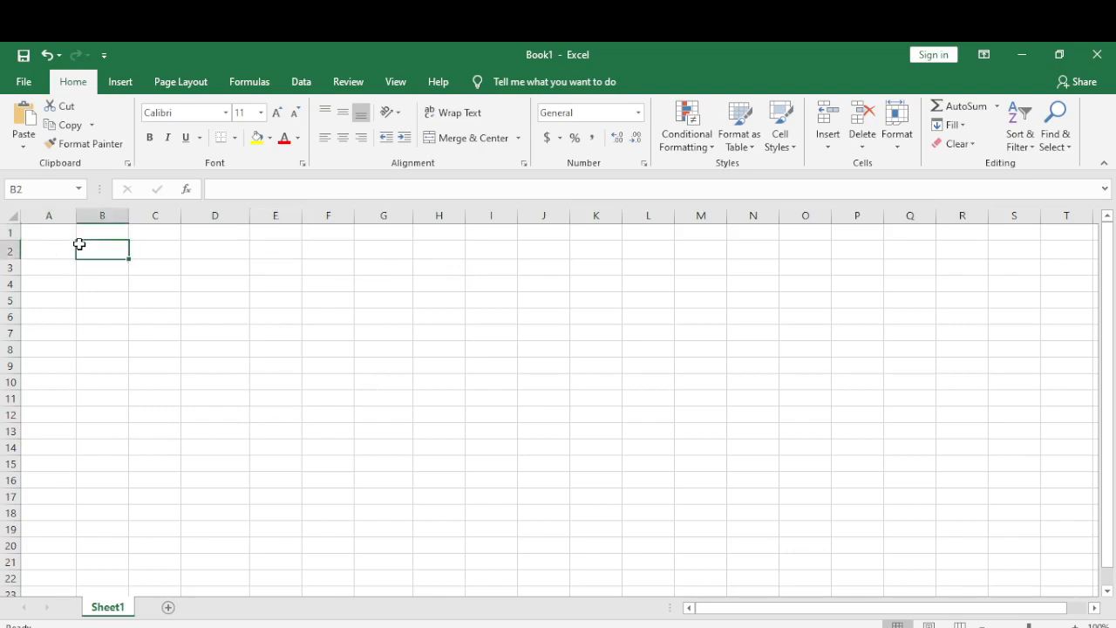
{"action": "left_click", "coordinate": [39, 232]}
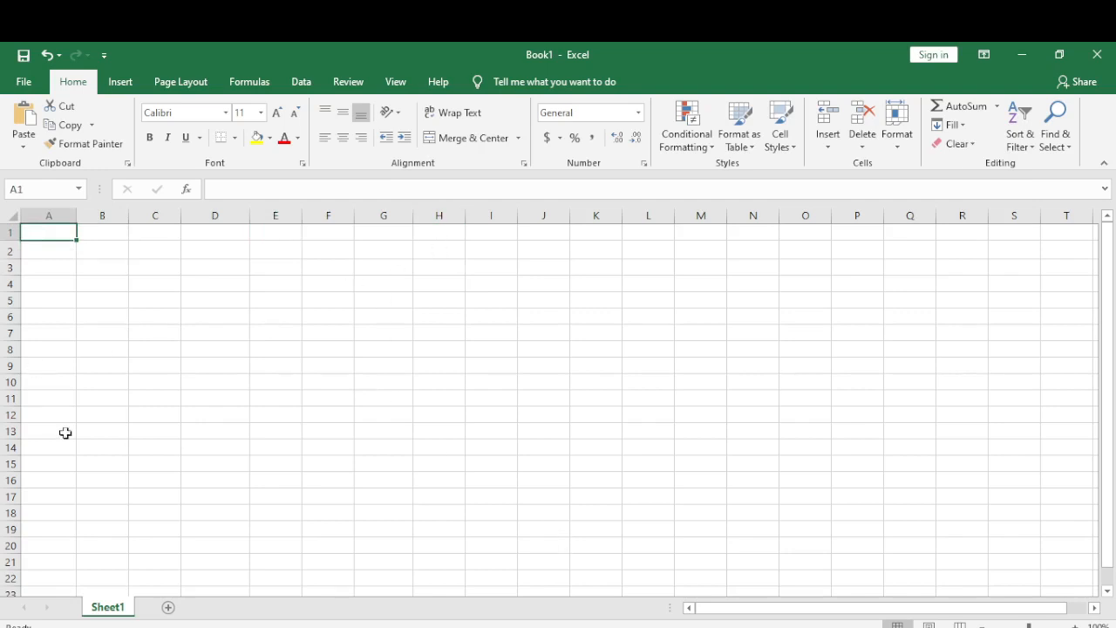
{"action": "left_click", "coordinate": [439, 548], "text": "shift"}
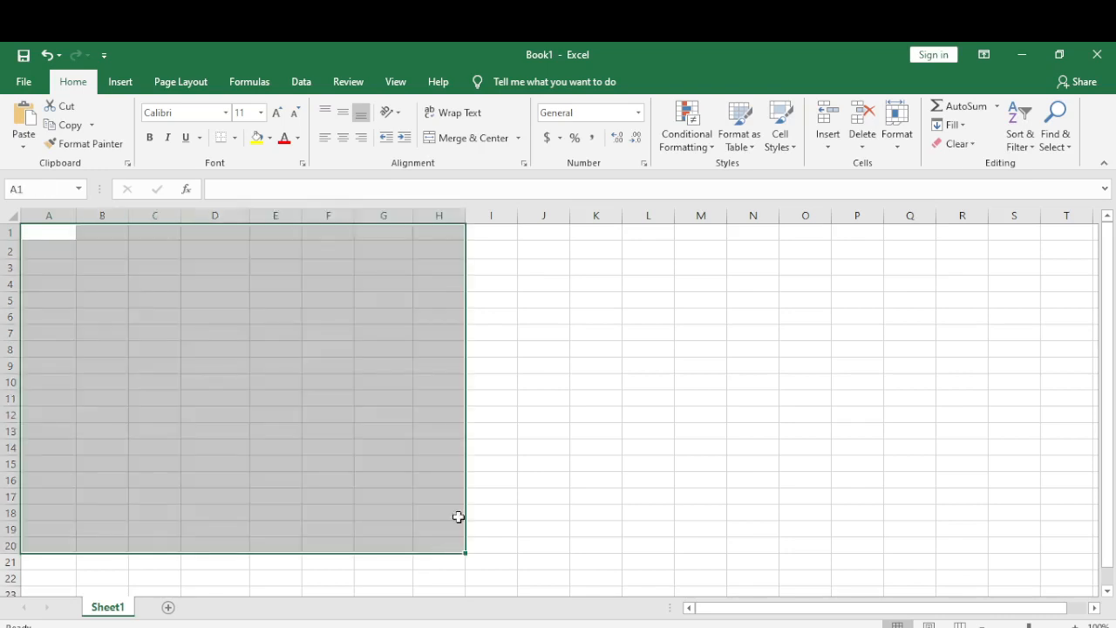
{"action": "left_click", "coordinate": [98, 284]}
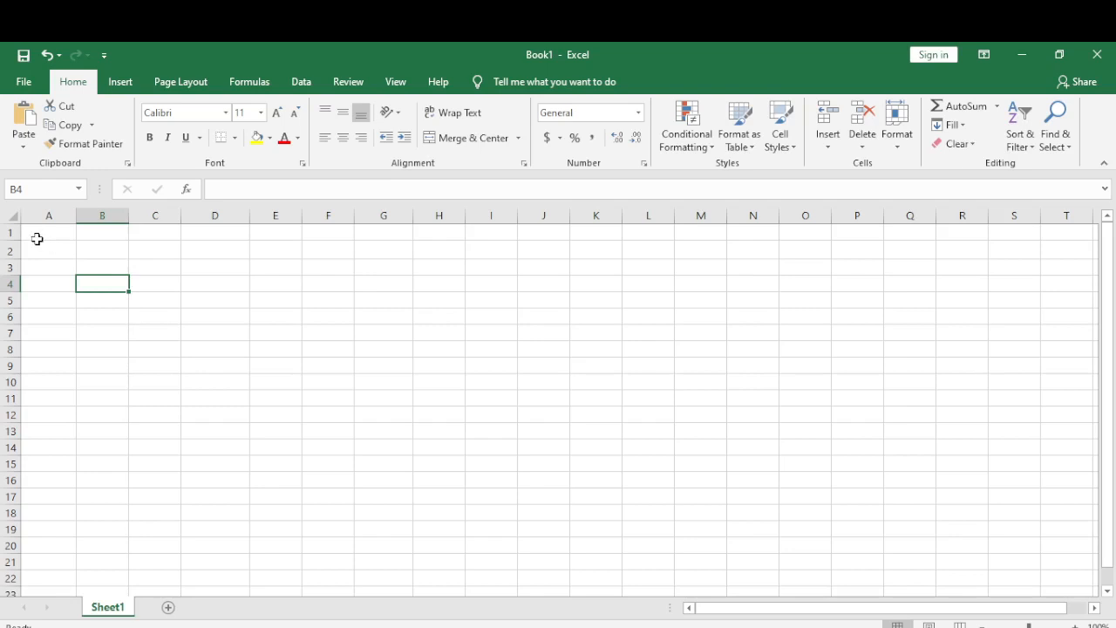
Select the block A1:J20, then reduce the selection to cell I14.
{"action": "left_click_drag", "start_coordinate": [33, 233], "coordinate": [549, 542]}
{"action": "left_click", "coordinate": [495, 446]}
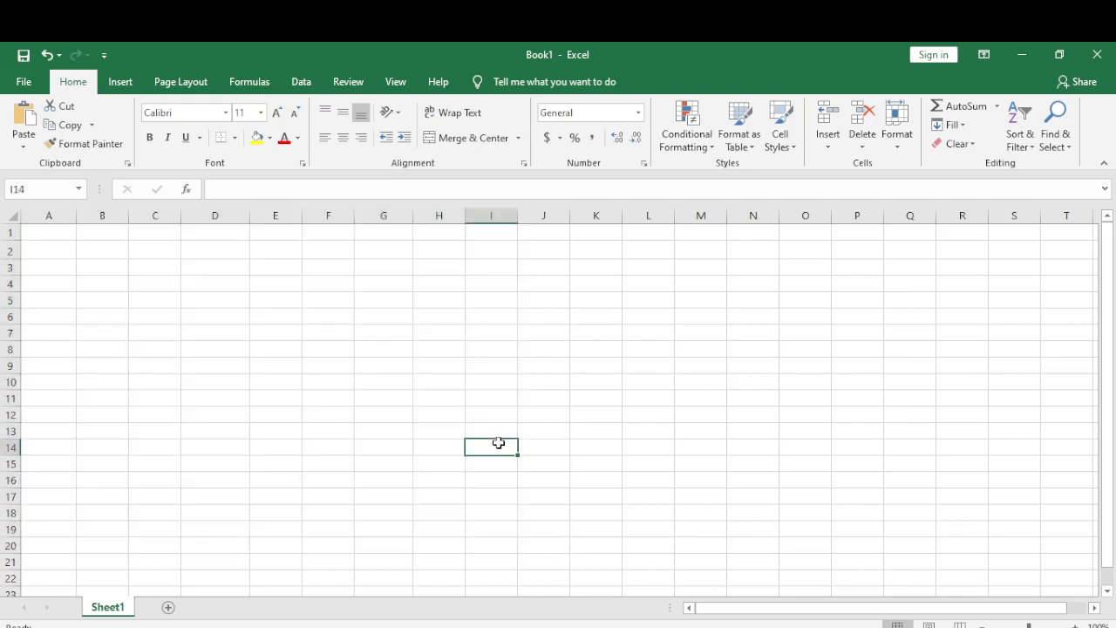
Select the block A1:J20, then select the block A1:L20 and reduce the selection to cell A1.
{"action": "left_click_drag", "start_coordinate": [37, 230], "coordinate": [538, 543]}
{"action": "left_click", "coordinate": [532, 529]}
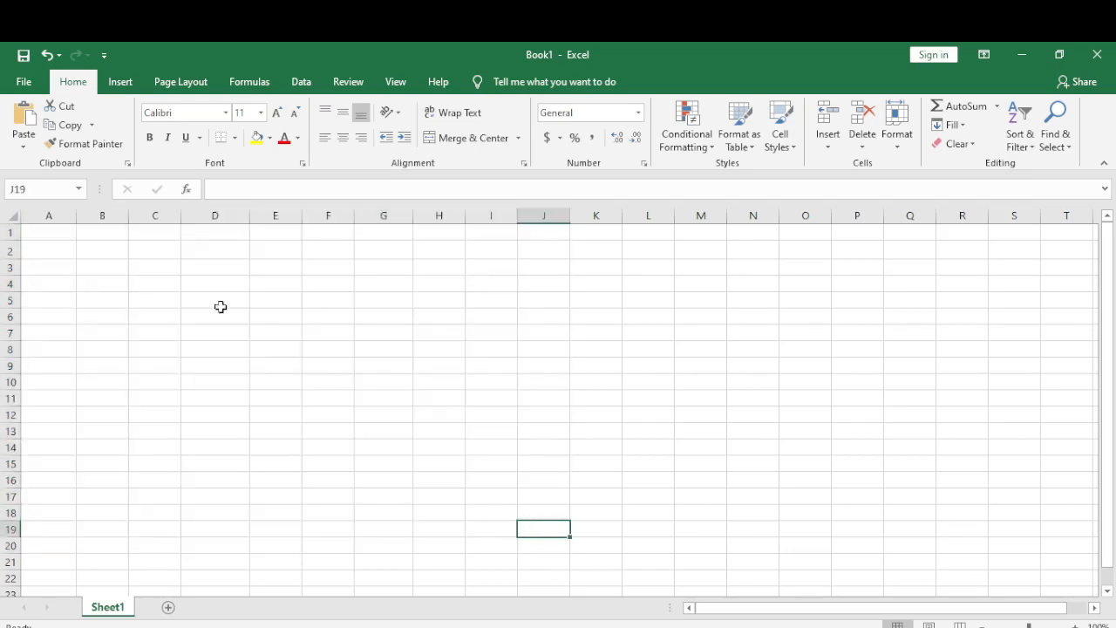
{"action": "left_click_drag", "start_coordinate": [32, 232], "coordinate": [636, 540]}
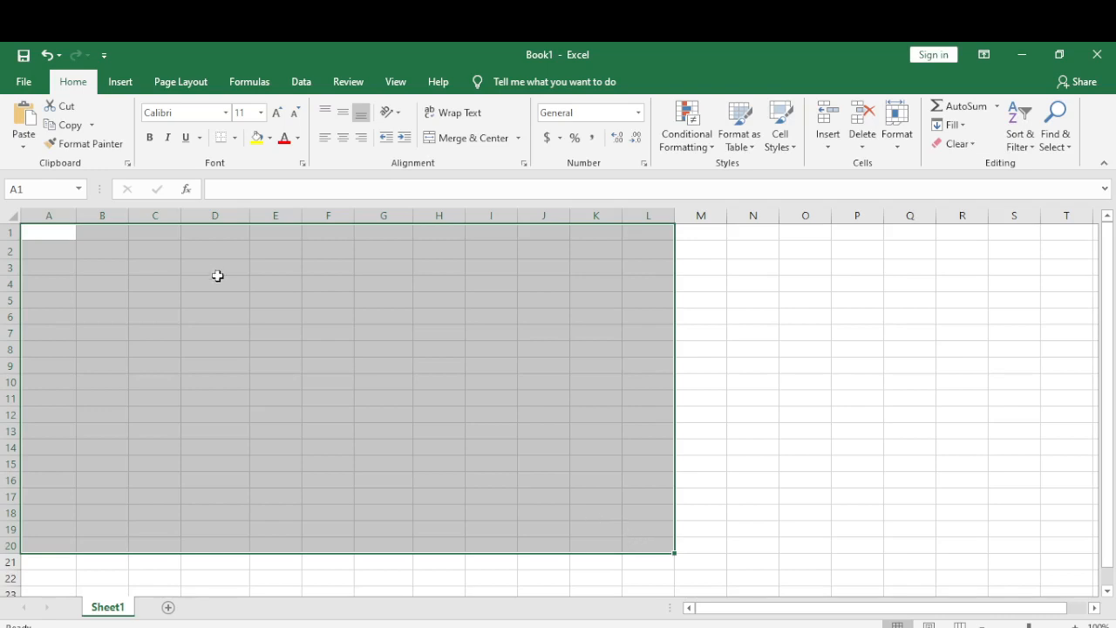
{"action": "left_click", "coordinate": [37, 231]}
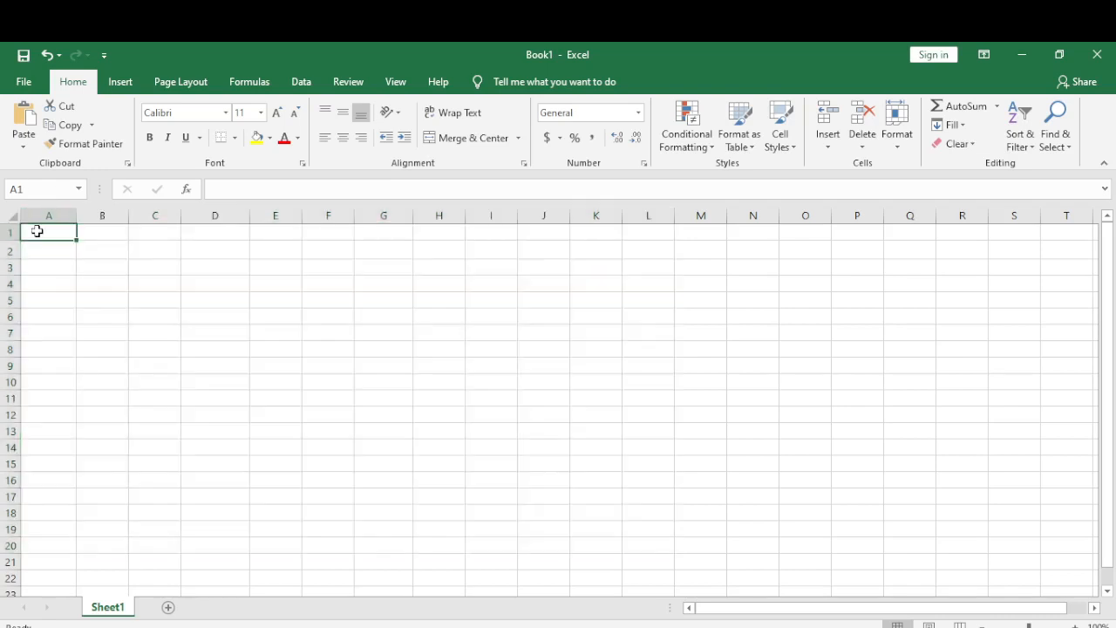
Select the block A1:L19 from cell A1, then reduce the selection to cell C4.
{"action": "left_click_drag", "start_coordinate": [37, 231], "coordinate": [645, 526]}
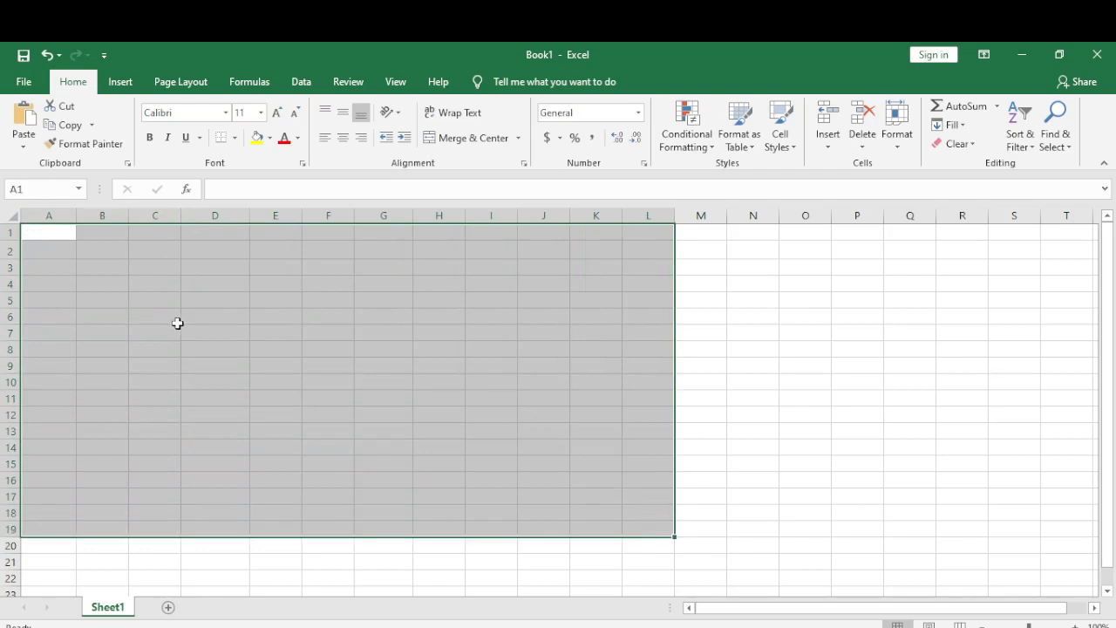
{"action": "left_click", "coordinate": [162, 290]}
Select the block A1:K21 by extending the selection from cell A1, then reduce the selection to cell F13.
{"action": "left_click", "coordinate": [37, 230]}
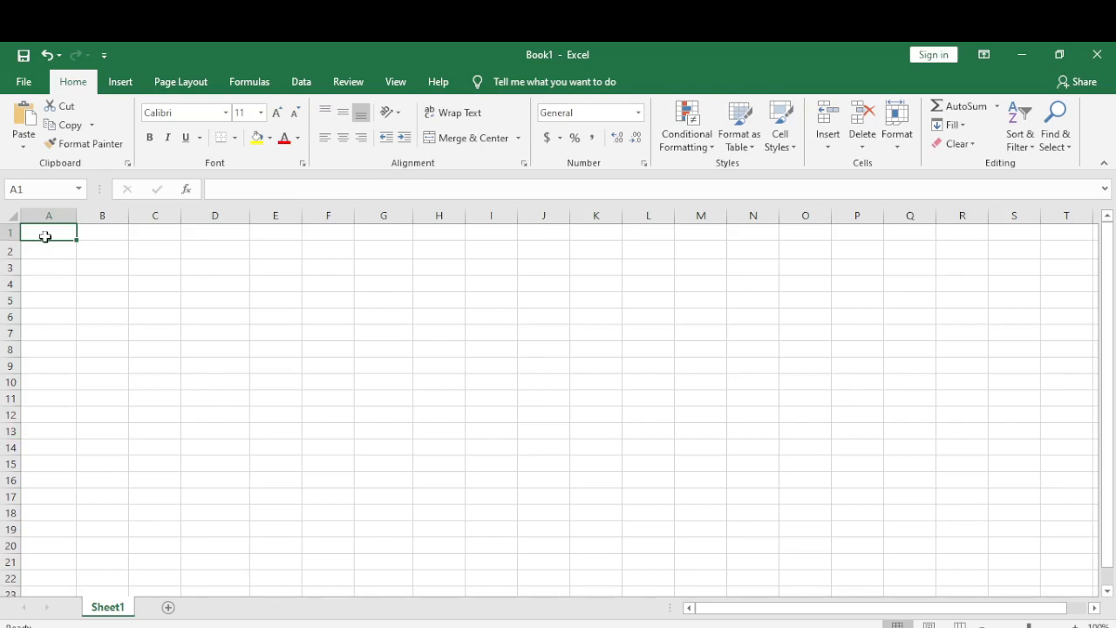
{"action": "left_click", "coordinate": [597, 564], "text": "shift"}
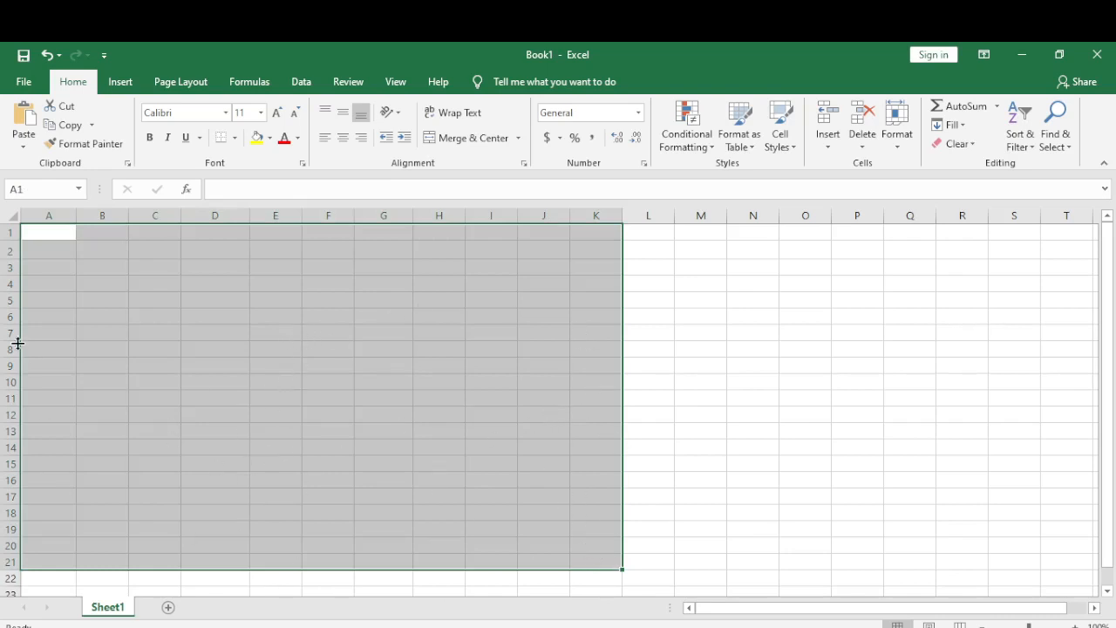
{"action": "left_click", "coordinate": [327, 426]}
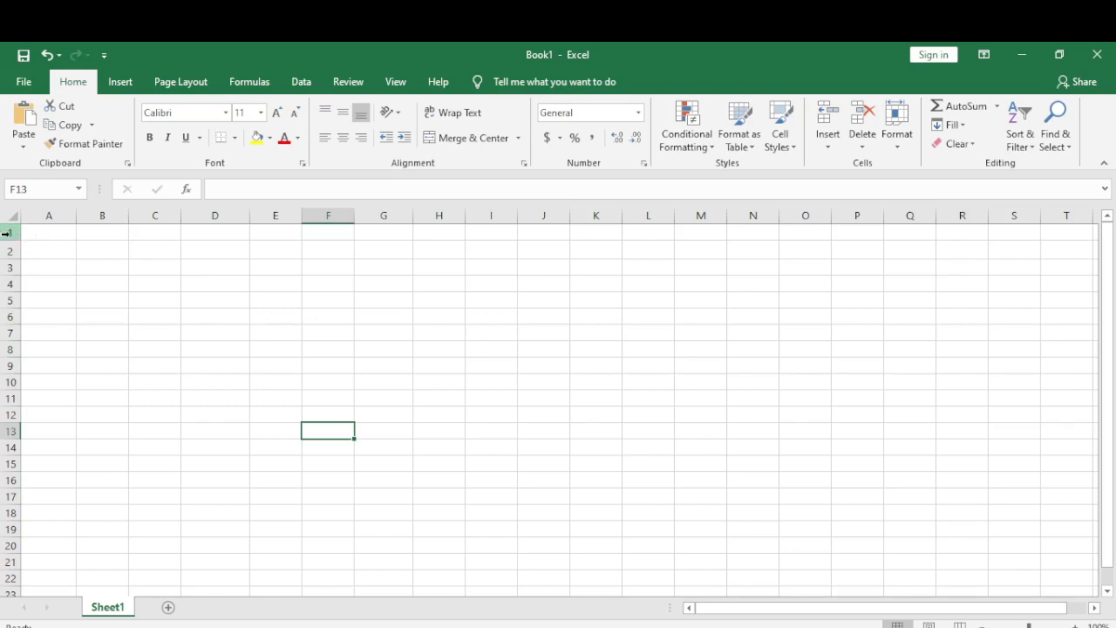
Select the non-adjacent rows 1, 3, 7 and 9 together.
{"action": "left_click", "coordinate": [7, 232]}
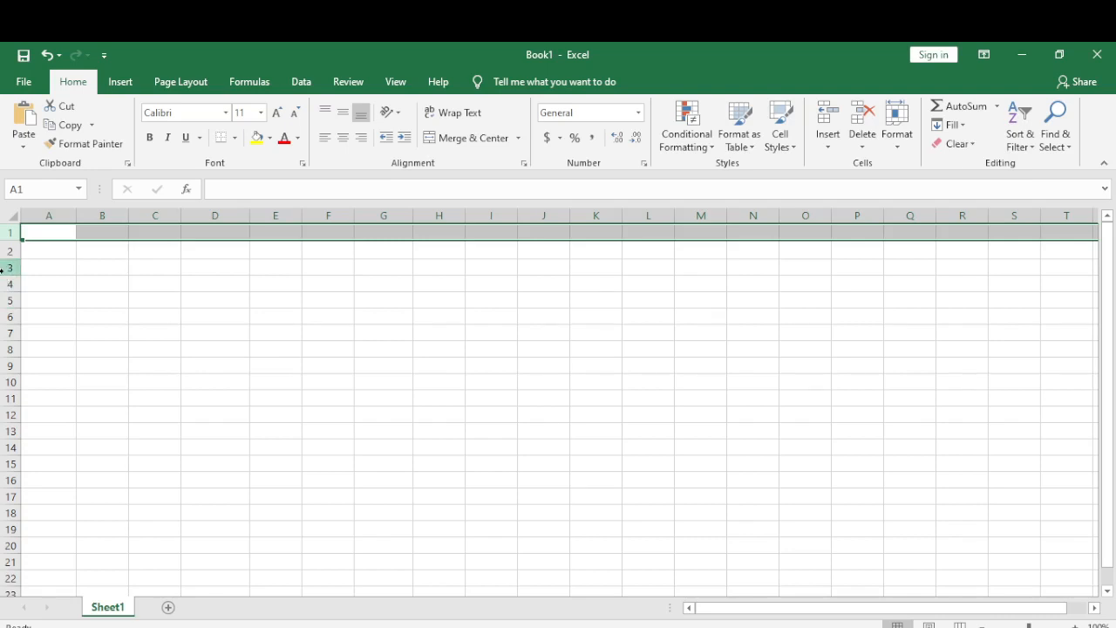
{"action": "left_click", "coordinate": [4, 269], "text": "ctrl"}
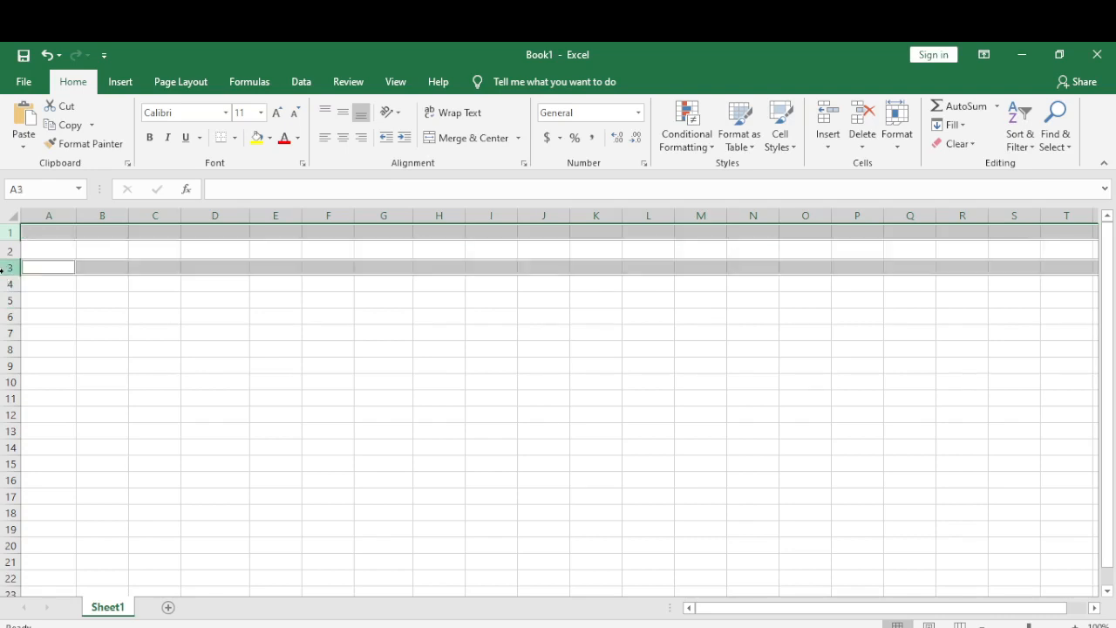
{"action": "left_click", "coordinate": [3, 331], "text": "ctrl"}
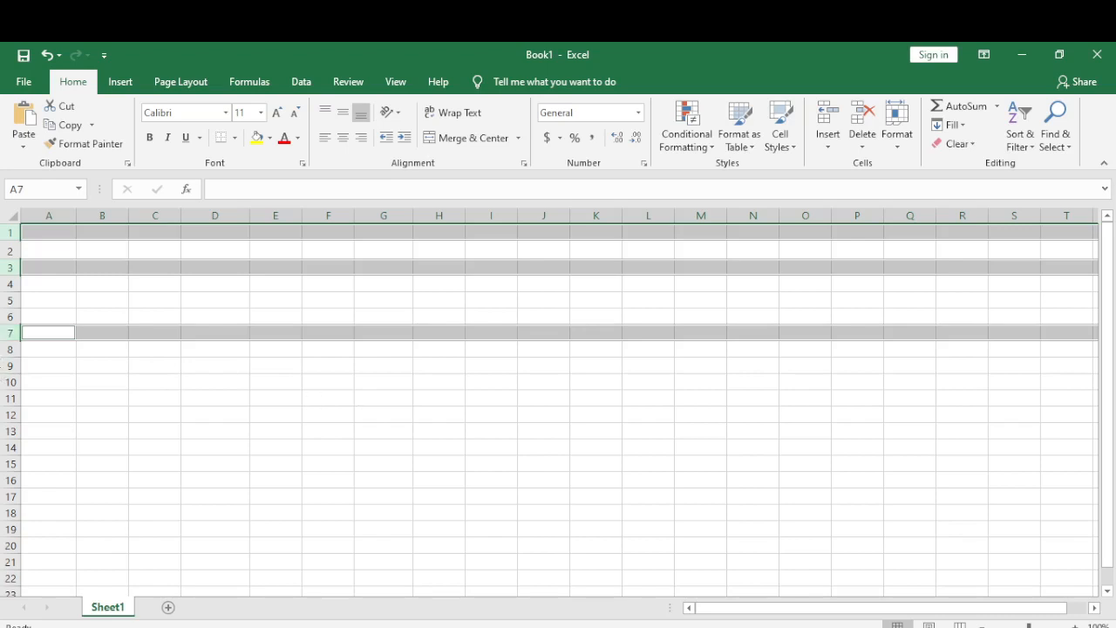
{"action": "left_click", "coordinate": [7, 365], "text": "ctrl"}
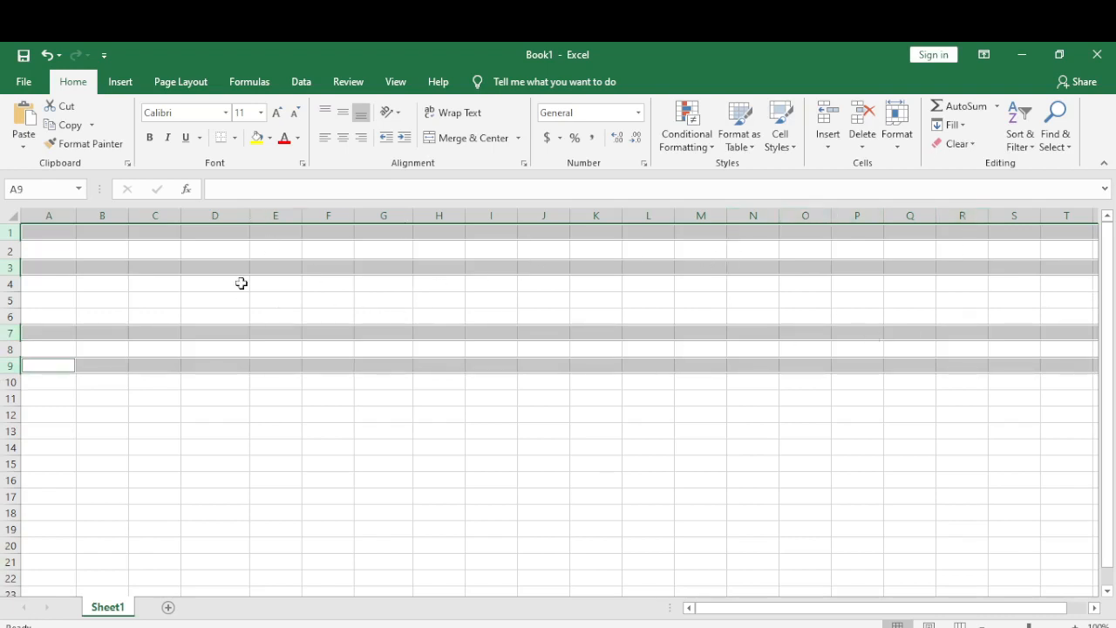
Fill the selected rows 1, 3, 7 and 9 with the blue theme color.
{"action": "left_click", "coordinate": [261, 114]}
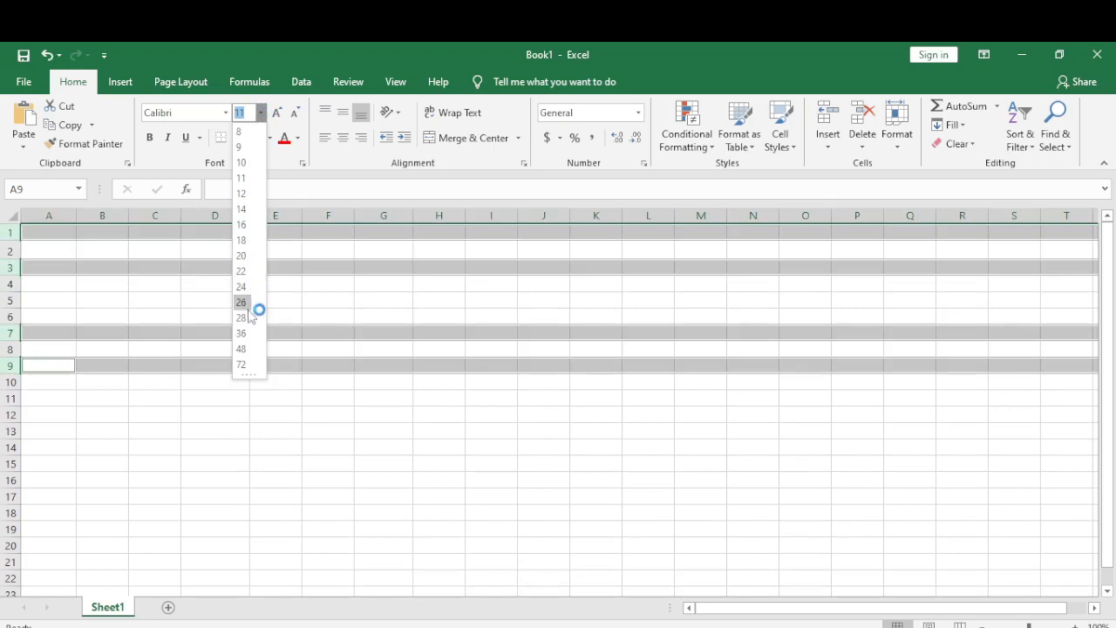
{"action": "left_click", "coordinate": [260, 113]}
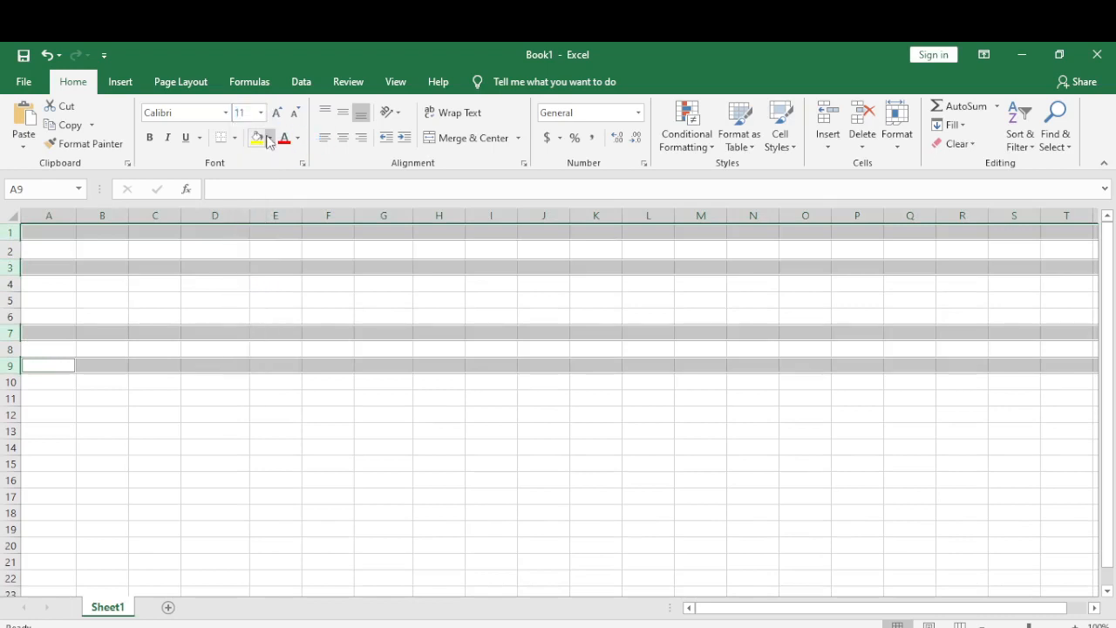
{"action": "left_click", "coordinate": [269, 139]}
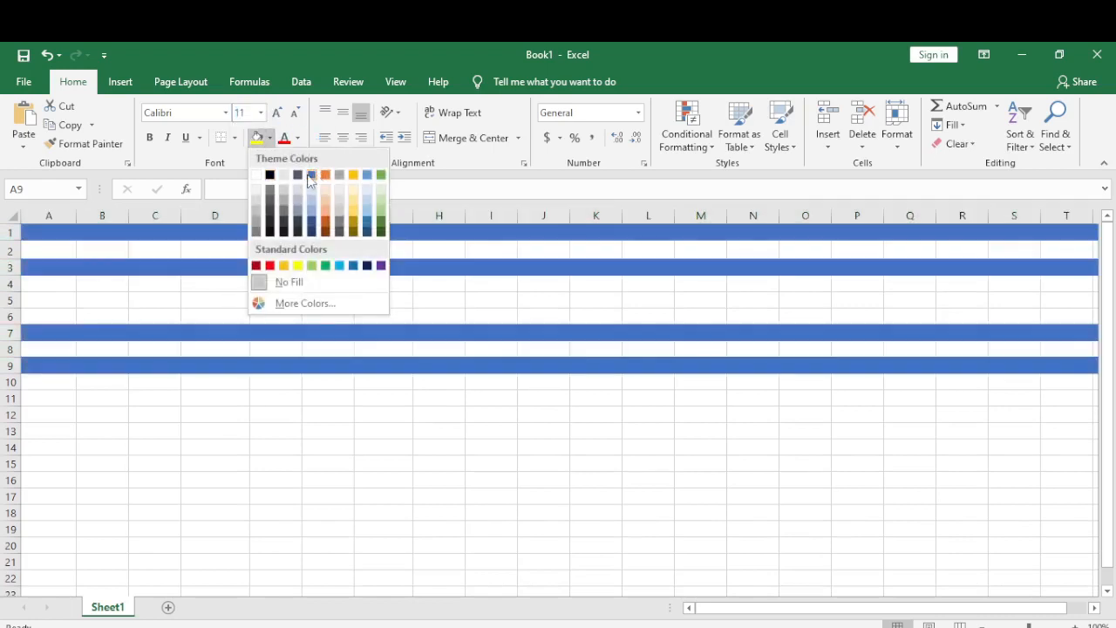
{"action": "left_click", "coordinate": [311, 178]}
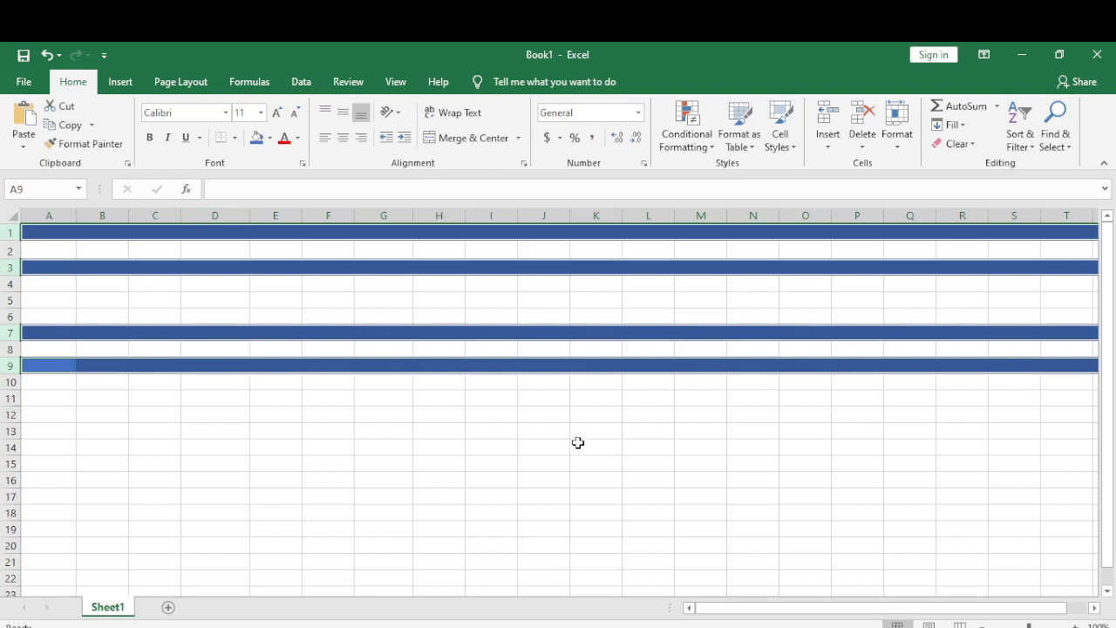
Undo the blue row fill and the earlier column width and row height changes, then select cell K13.
{"action": "key", "text": "ctrl+z"}
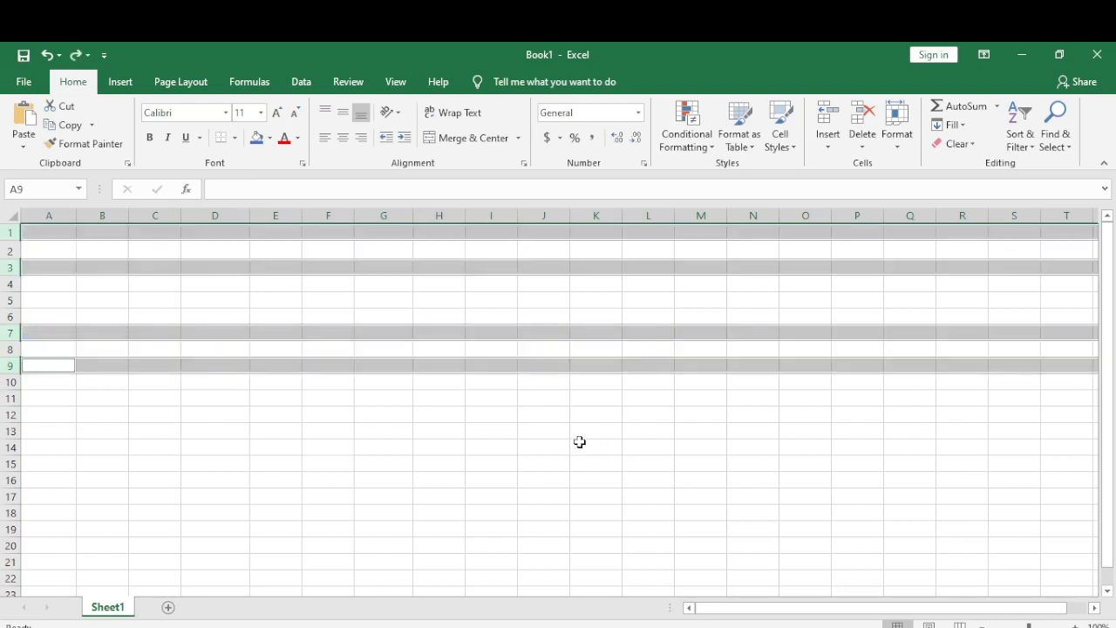
{"action": "key", "text": "ctrl+z"}
{"action": "key", "text": "ctrl+z"}
{"action": "key", "text": "ctrl+z"}
{"action": "key", "text": "ctrl+z"}
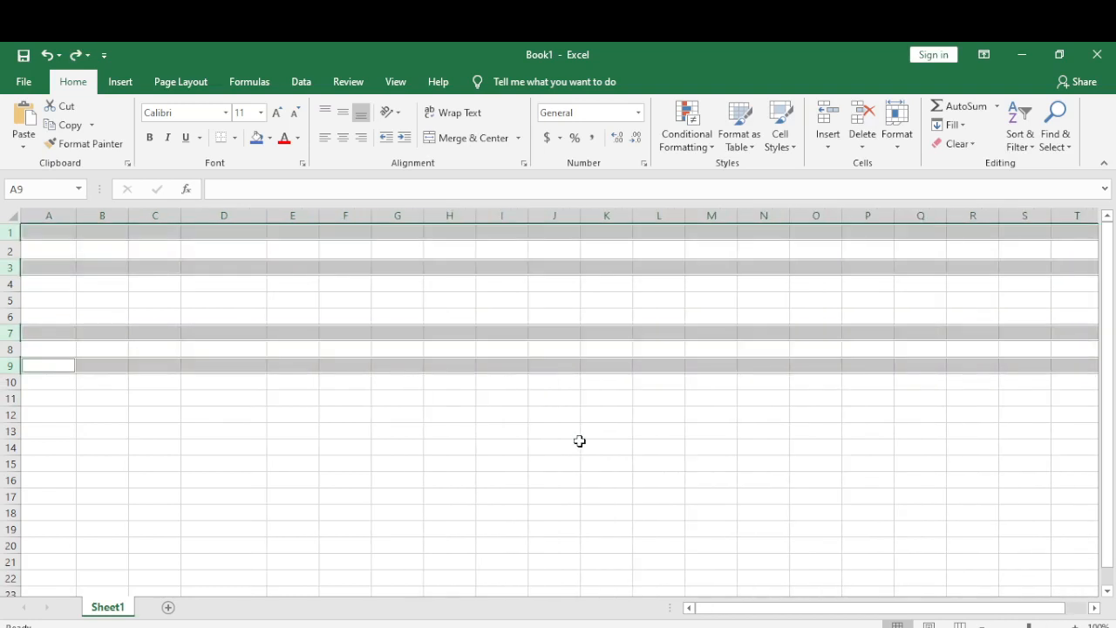
{"action": "key", "text": "ctrl+z"}
{"action": "left_click", "coordinate": [578, 443]}
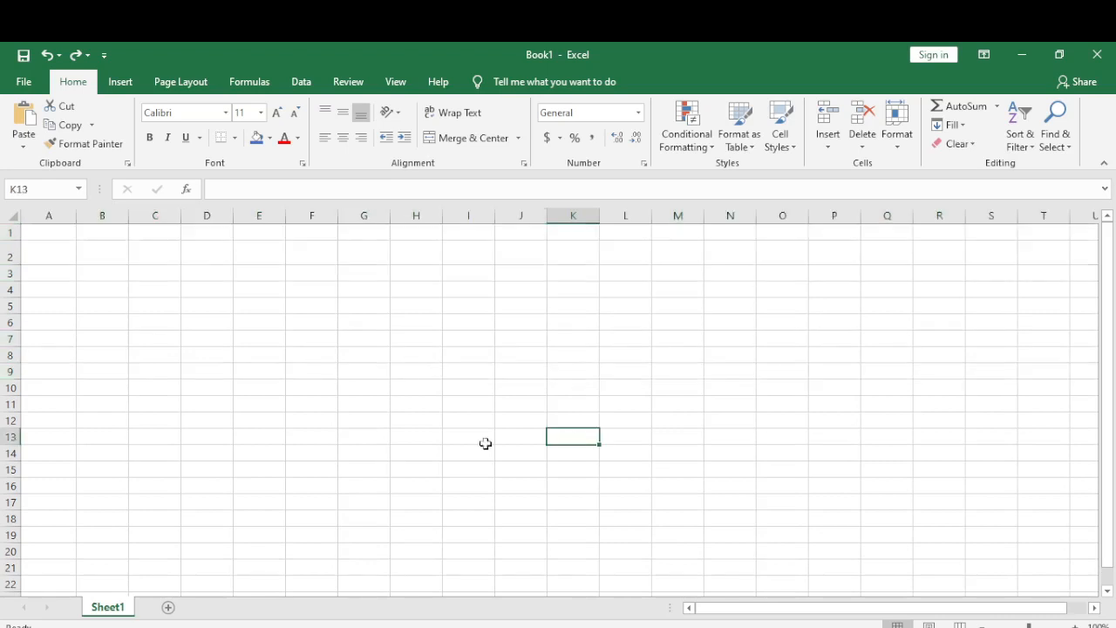
Select the non-adjacent cells A1, C1, E1, E3, B3, A3 and C7 together.
{"action": "left_click", "coordinate": [43, 234]}
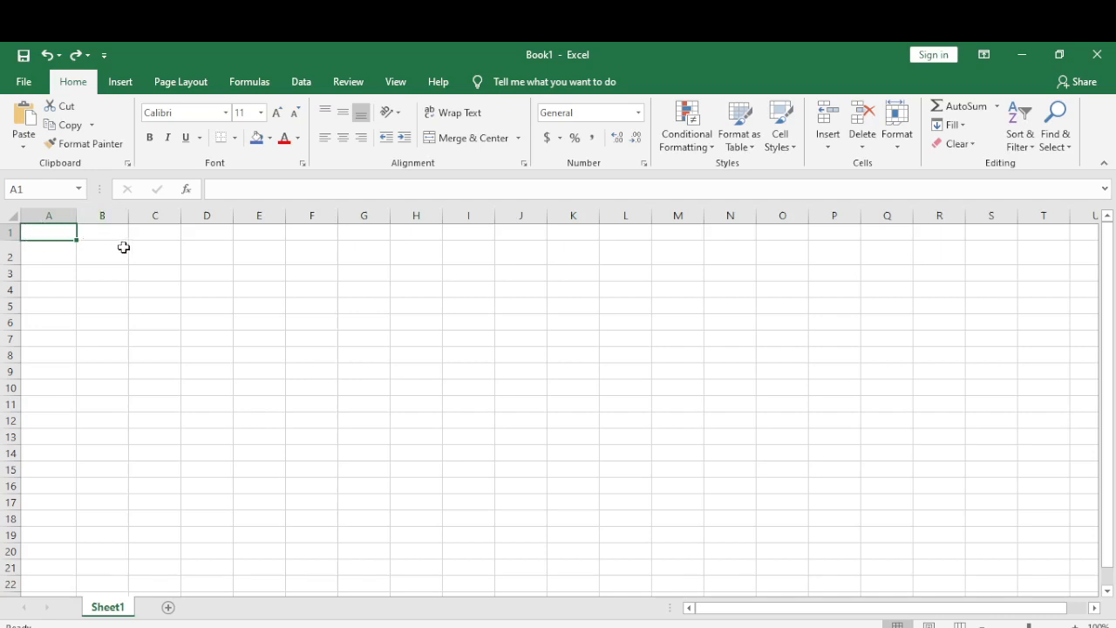
{"action": "left_click", "coordinate": [150, 234], "text": "ctrl"}
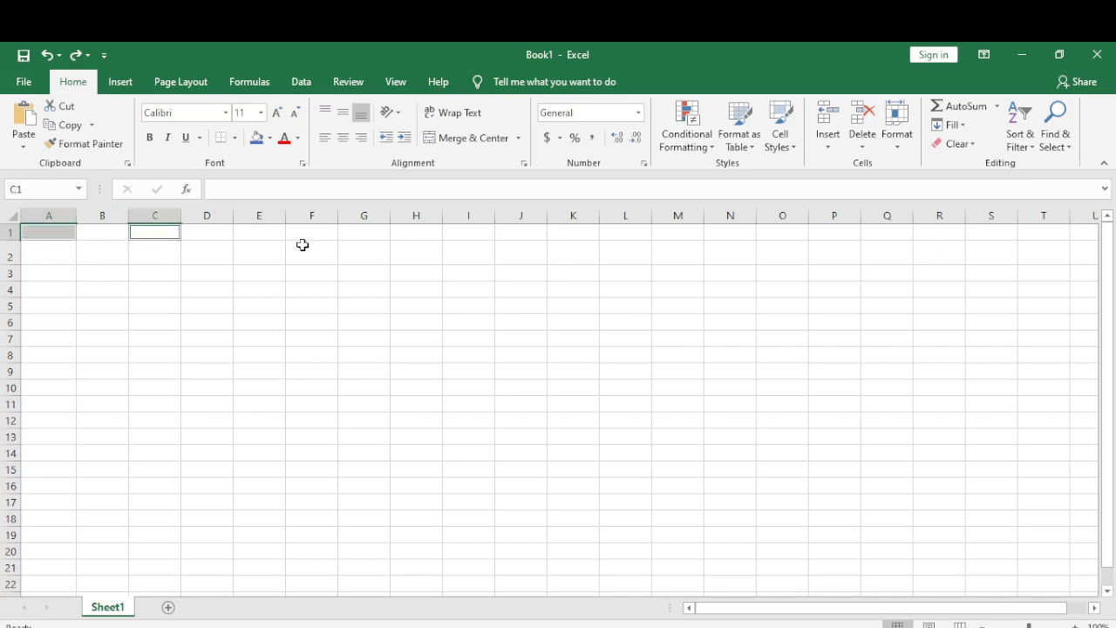
{"action": "left_click", "coordinate": [262, 237], "text": "ctrl"}
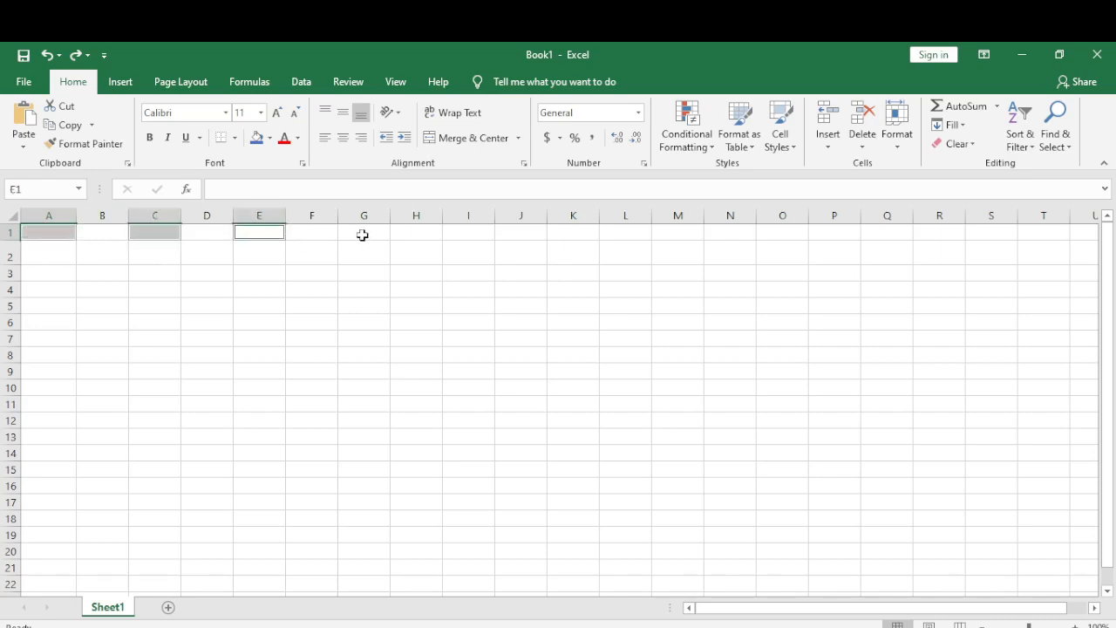
{"action": "left_click", "coordinate": [259, 277], "text": "ctrl"}
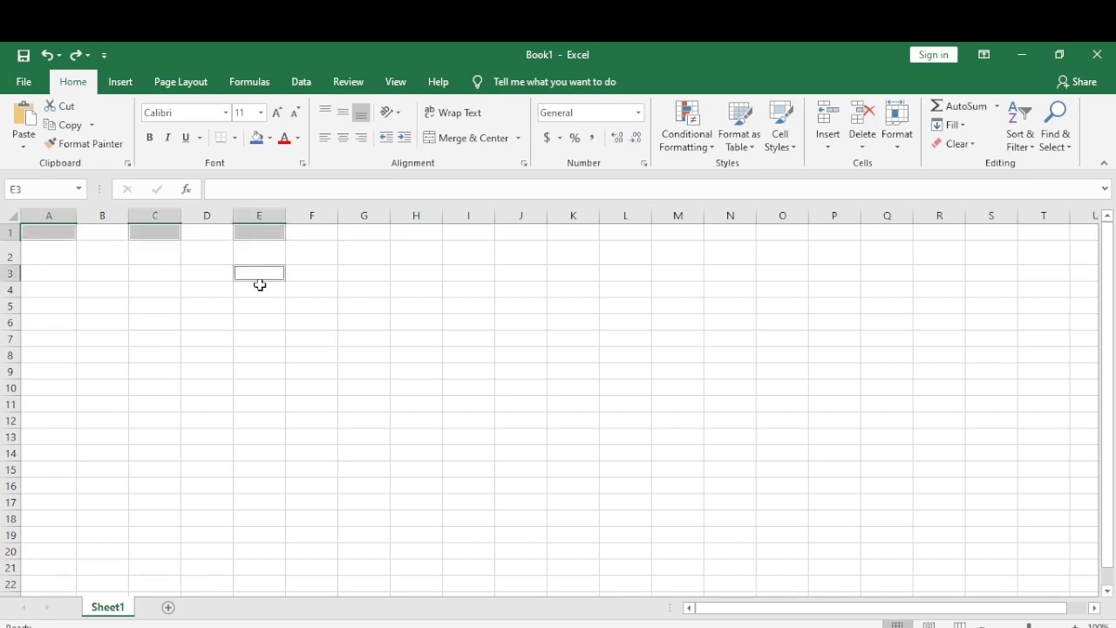
{"action": "left_click", "coordinate": [112, 277], "text": "ctrl"}
{"action": "left_click", "coordinate": [50, 274], "text": "ctrl"}
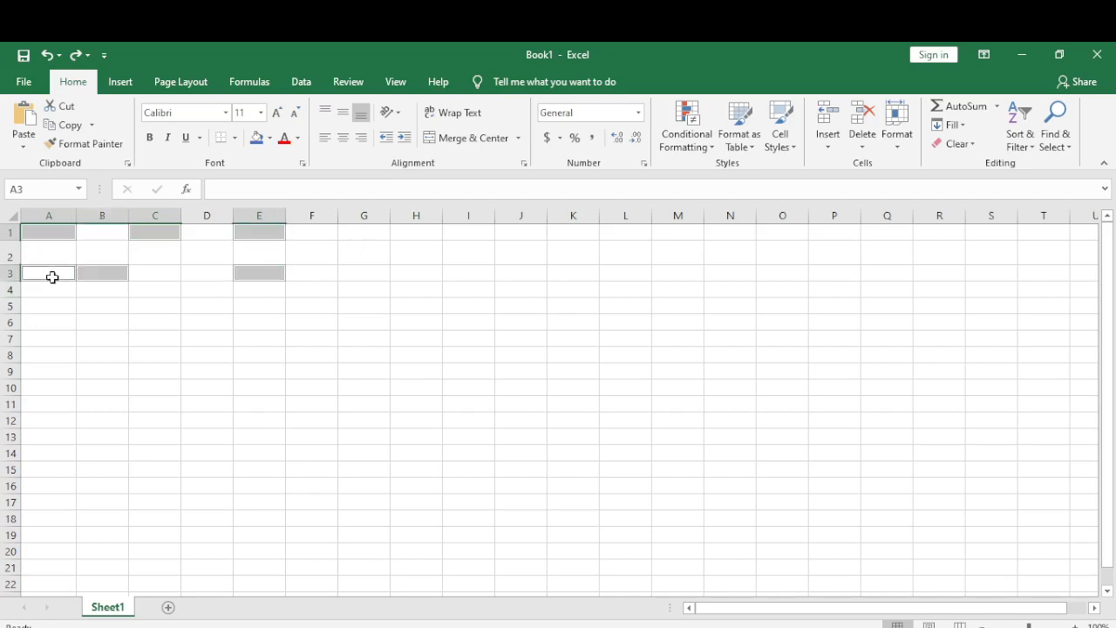
{"action": "left_click", "coordinate": [153, 337], "text": "ctrl"}
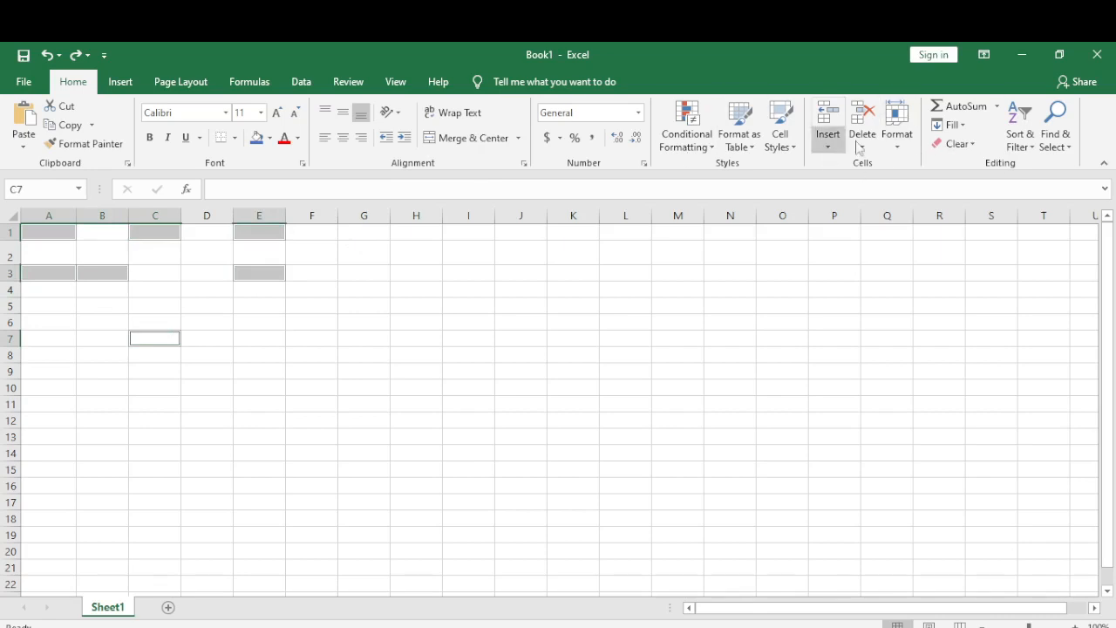
Set the row height of the selected cells' rows 1, 3 and 7 to 20.
{"action": "left_click", "coordinate": [906, 147]}
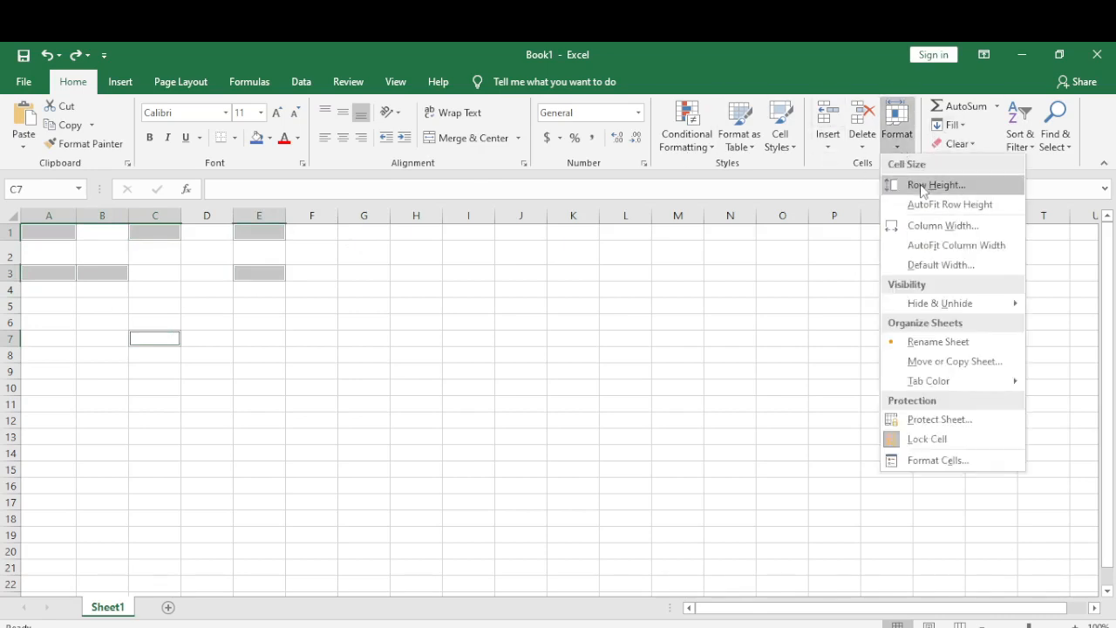
{"action": "left_click", "coordinate": [923, 185]}
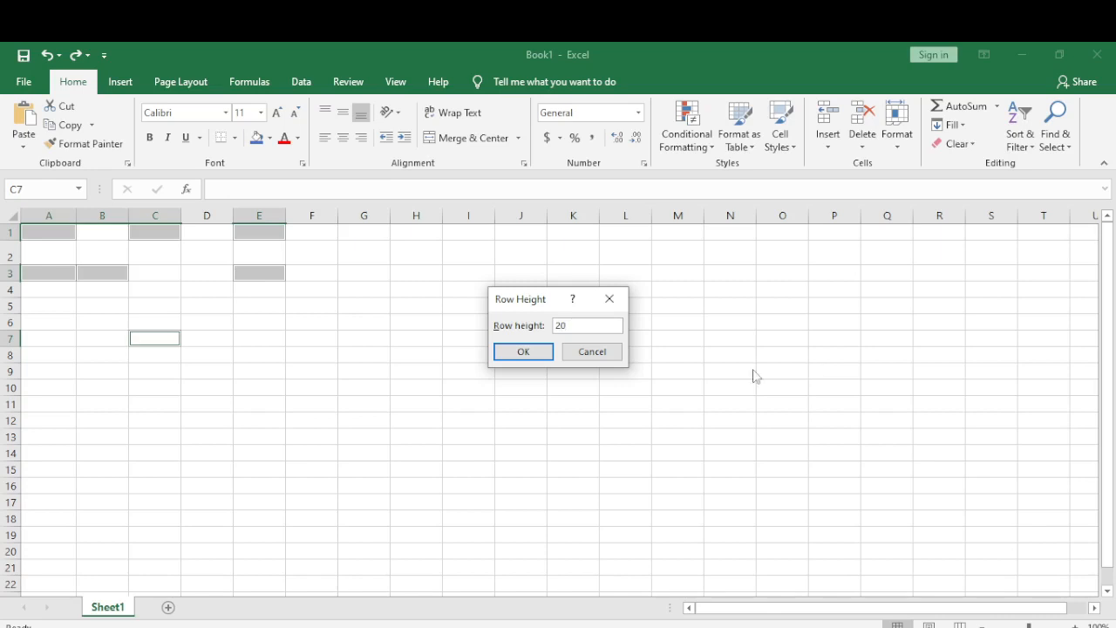
{"action": "left_click", "coordinate": [519, 354]}
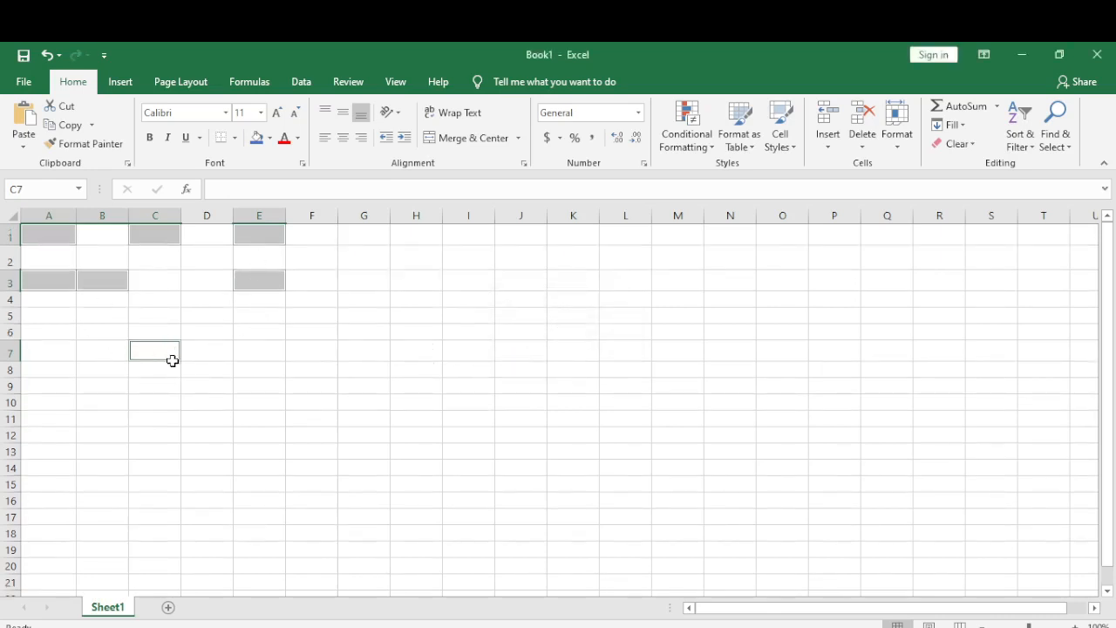
Set the column width of the selected cells' columns A, B, C and E to 30.
{"action": "left_click", "coordinate": [897, 131]}
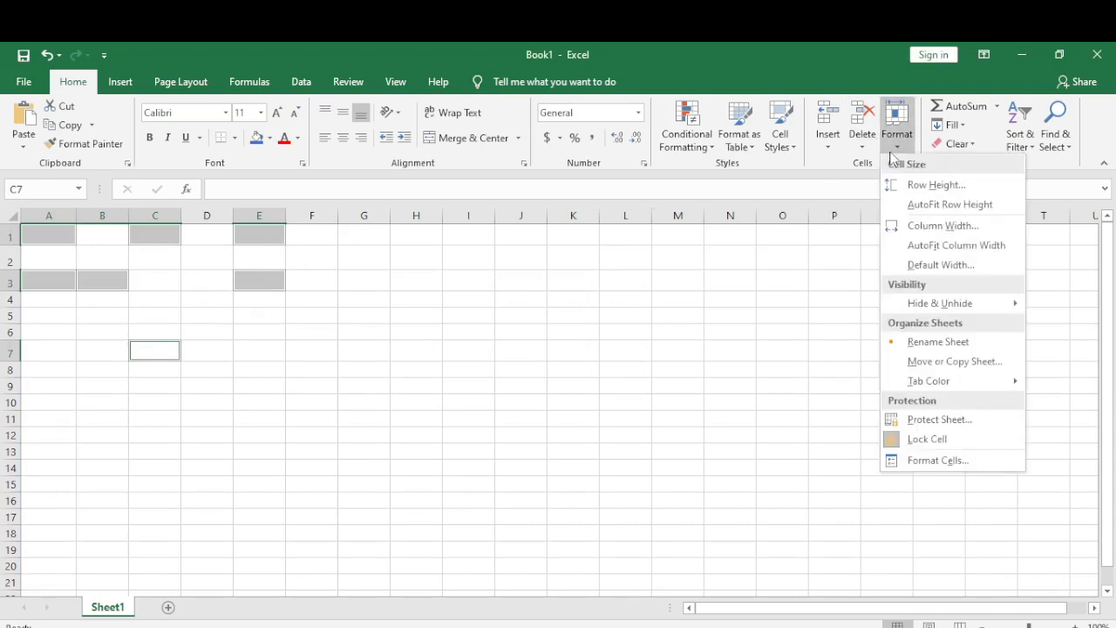
{"action": "left_click", "coordinate": [942, 245]}
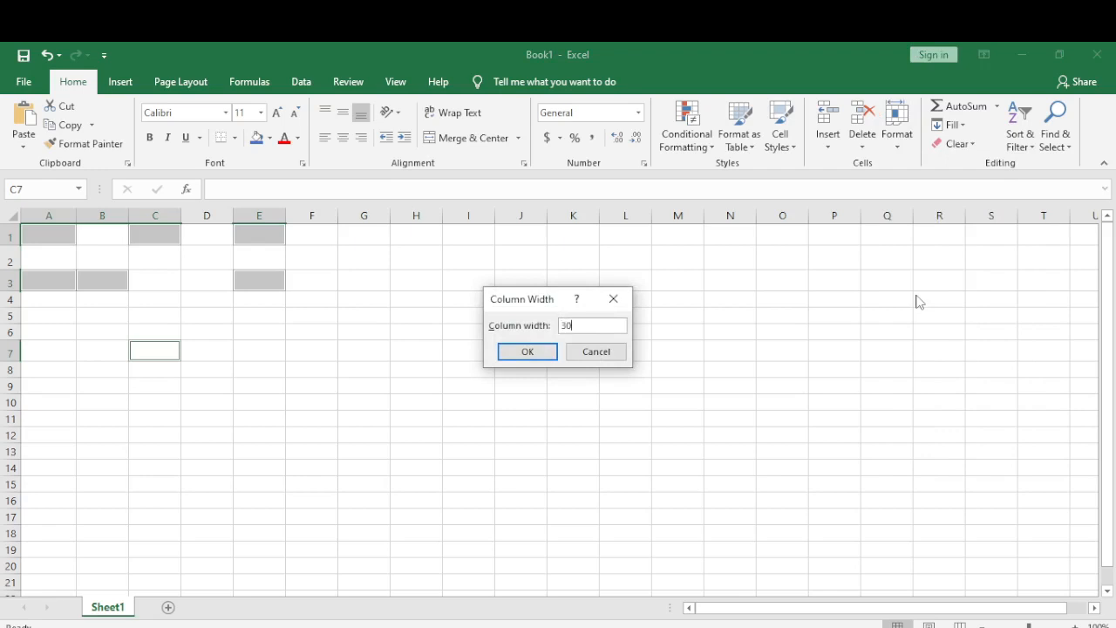
{"action": "key", "text": "Return"}
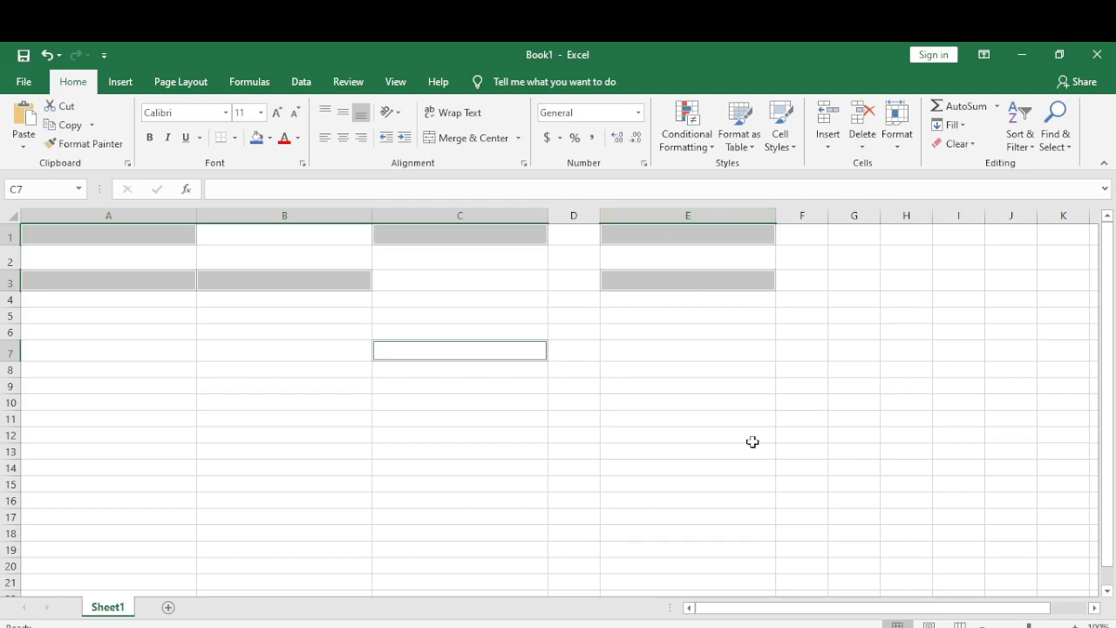
Undo the last column width and row height changes, then clear the multiple selection by selecting cell F5.
{"action": "key", "text": "ctrl+z"}
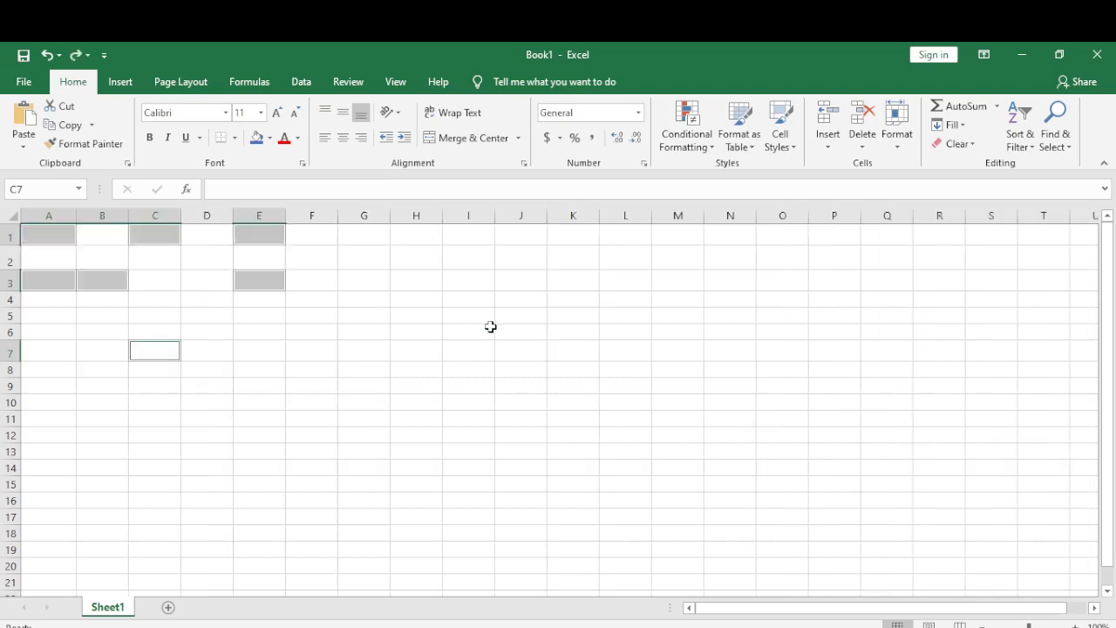
{"action": "key", "text": "ctrl+z"}
{"action": "left_click", "coordinate": [367, 341]}
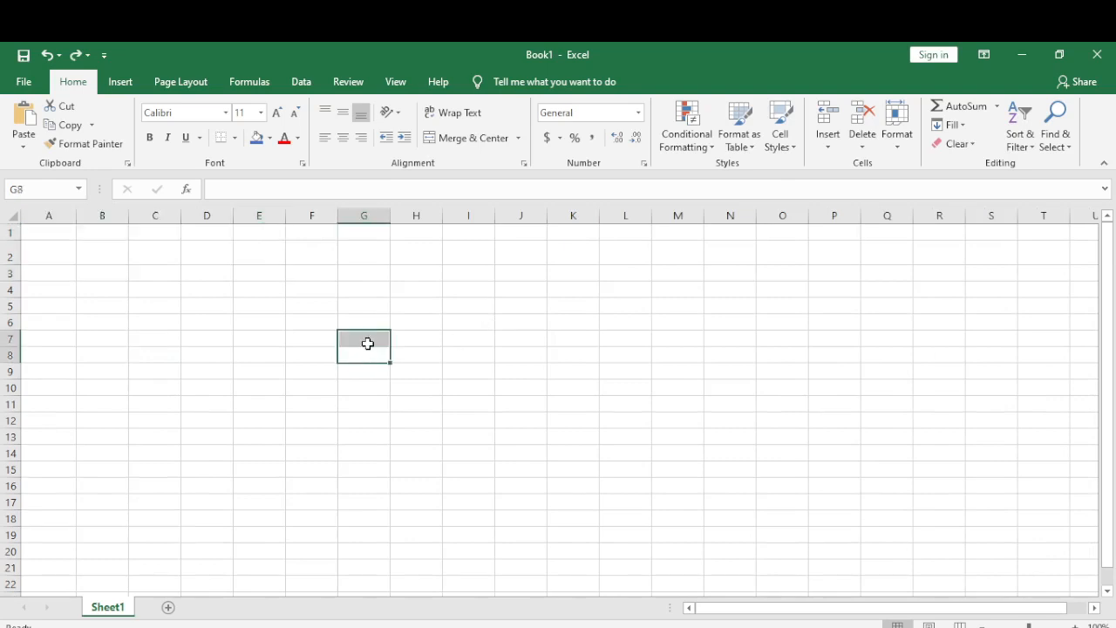
{"action": "left_click", "coordinate": [305, 302]}
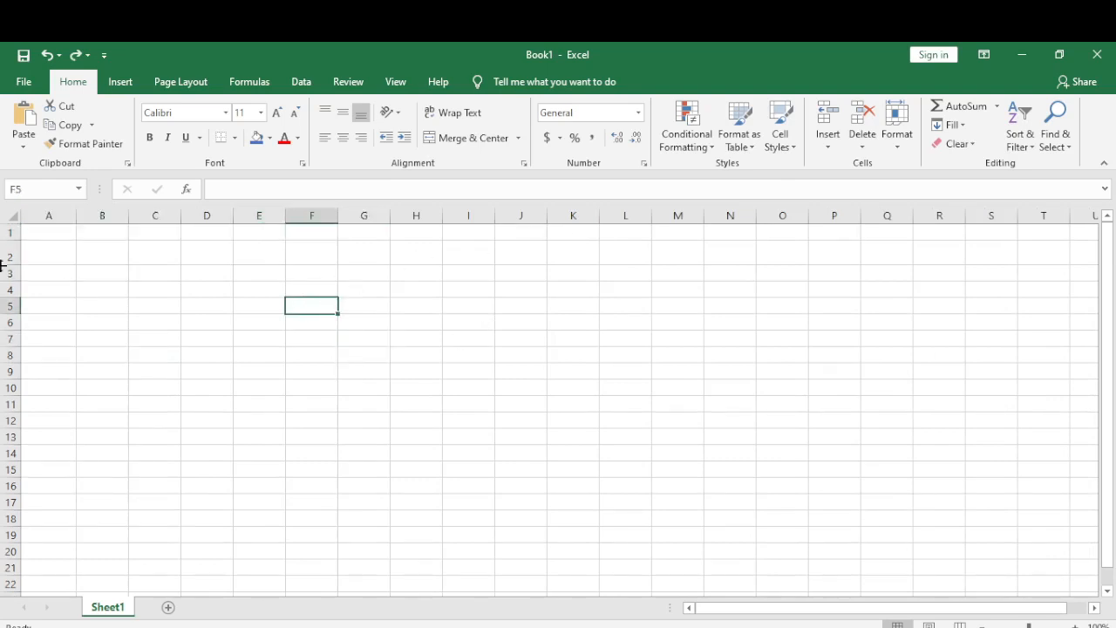
{"action": "left_click", "coordinate": [53, 237]}
{"action": "left_click", "coordinate": [114, 304]}
{"action": "left_click", "coordinate": [35, 309]}
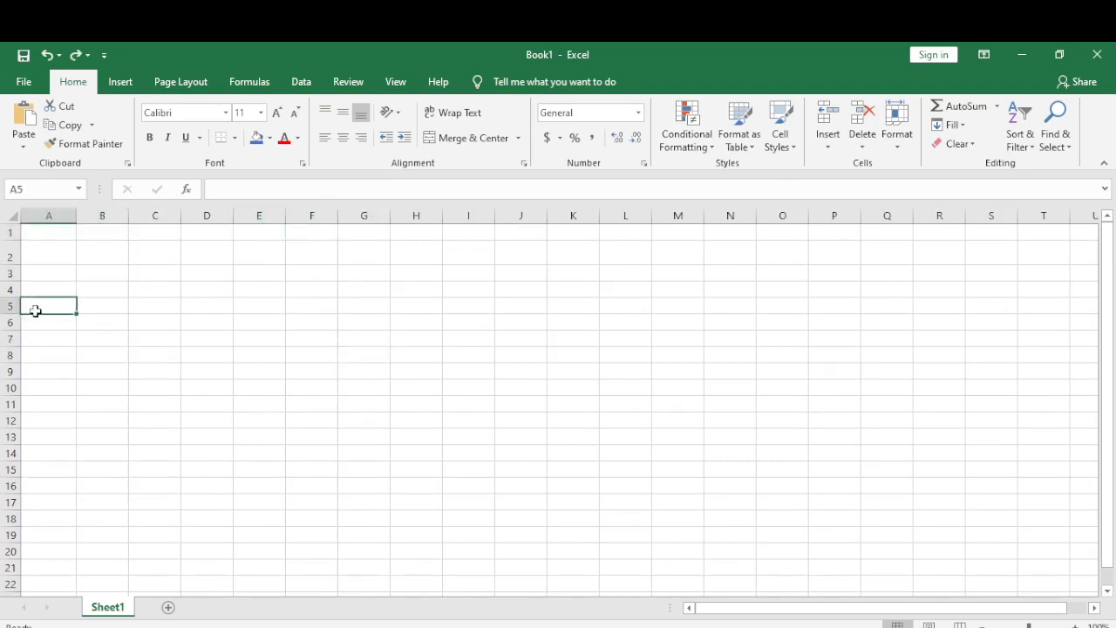
{"action": "left_click", "coordinate": [108, 382]}
{"action": "left_click", "coordinate": [29, 302]}
Select the non-adjacent columns A, D, G and J together.
{"action": "left_click", "coordinate": [45, 213]}
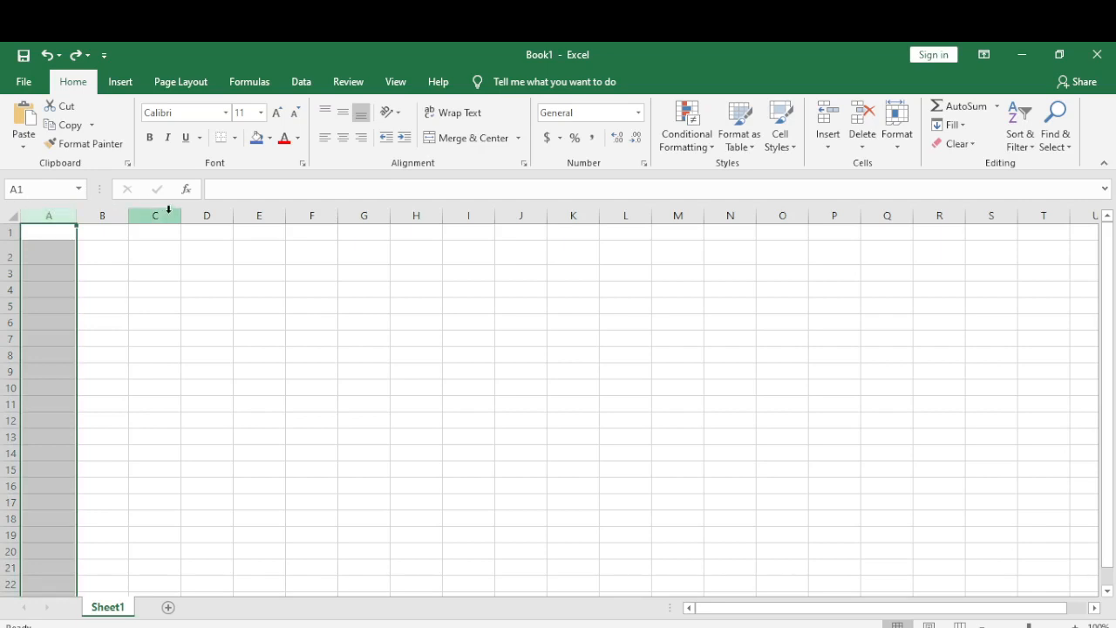
{"action": "left_click", "coordinate": [219, 214], "text": "ctrl"}
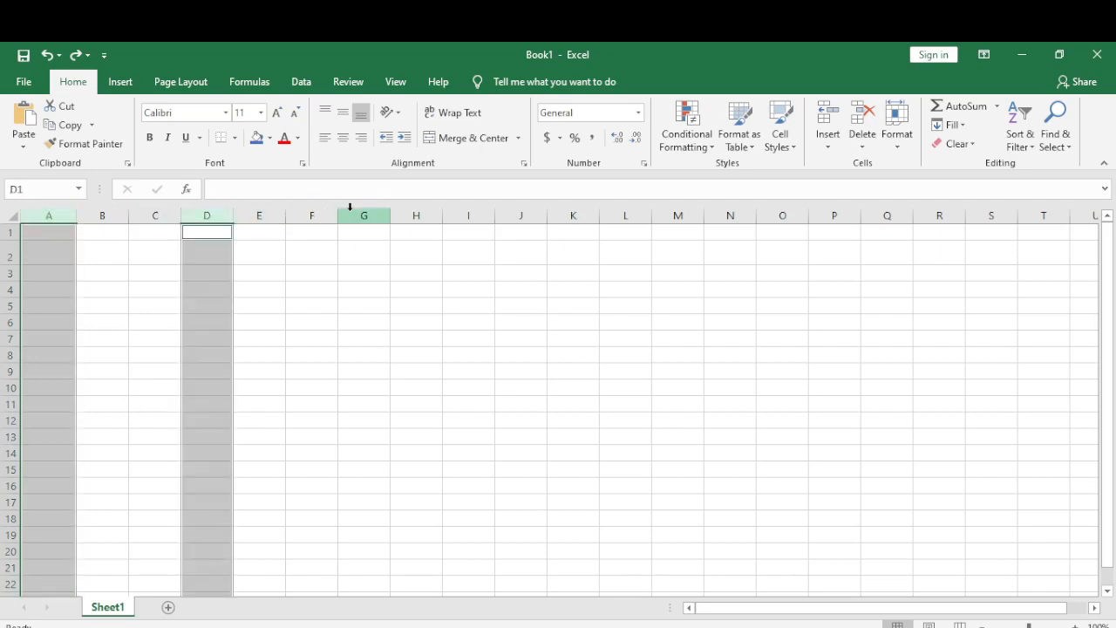
{"action": "left_click", "coordinate": [375, 214], "text": "ctrl"}
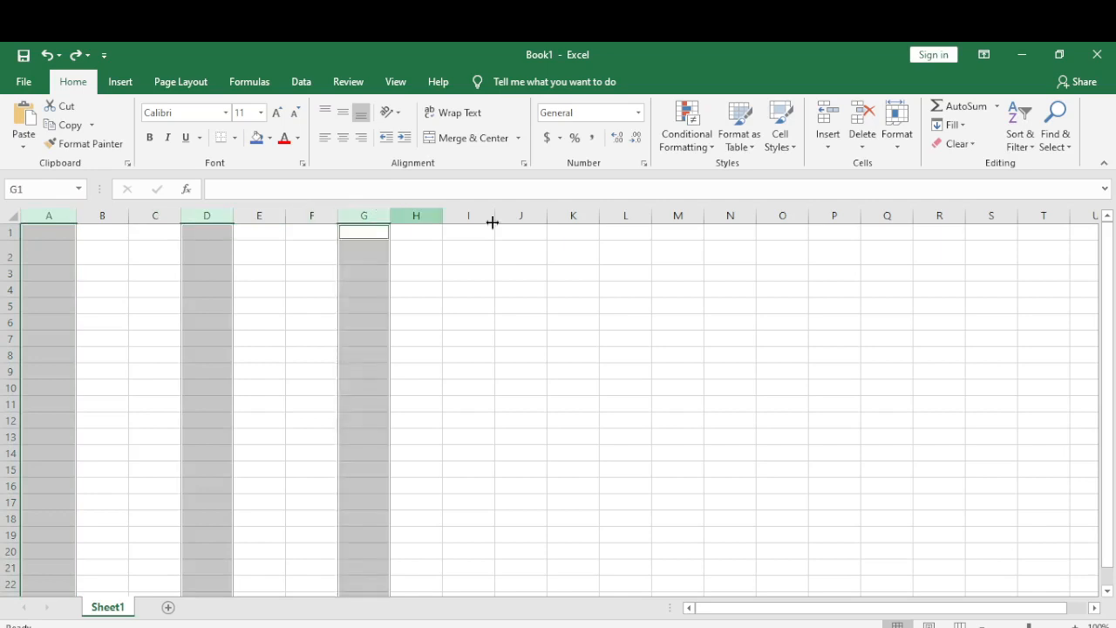
{"action": "left_click", "coordinate": [512, 216], "text": "ctrl"}
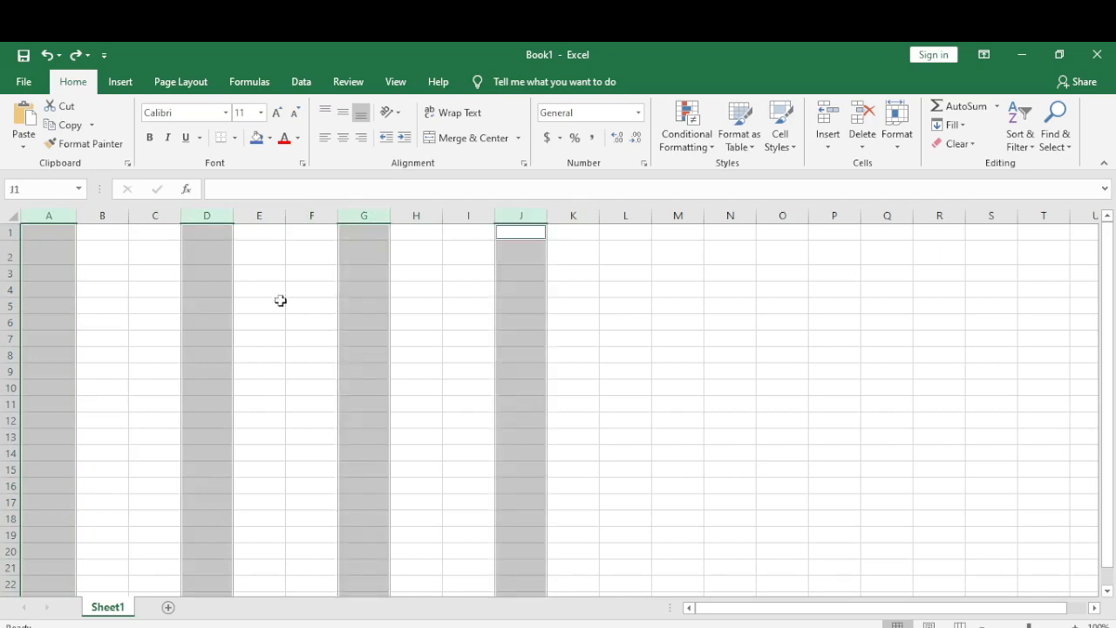
Set the font color of the selected columns A, D, G and J to the gold theme color.
{"action": "left_click", "coordinate": [297, 137]}
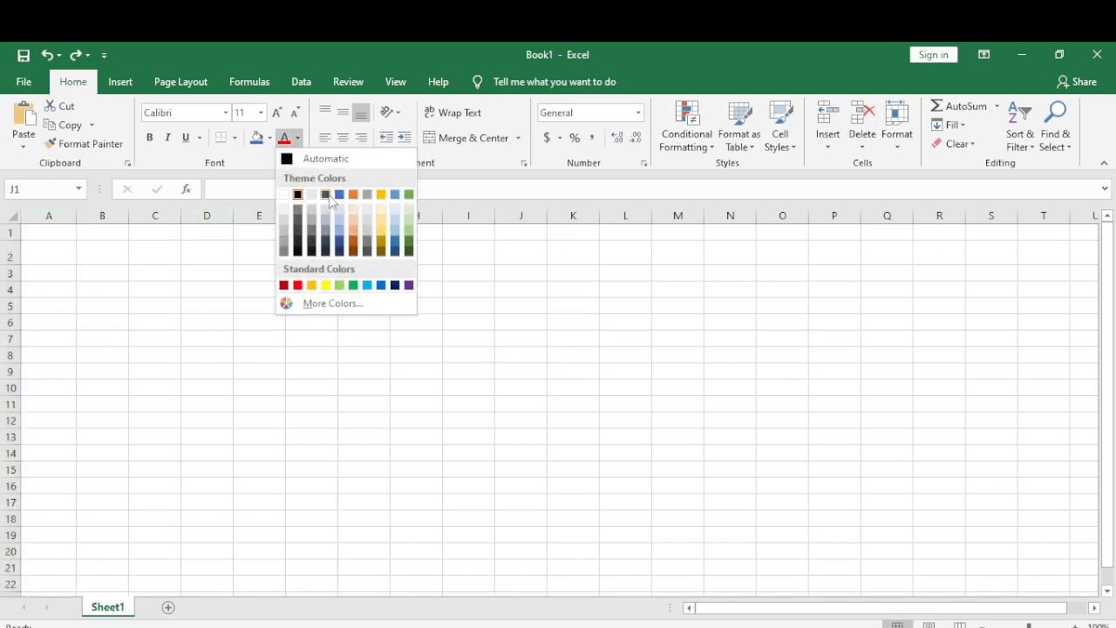
{"action": "left_click", "coordinate": [352, 324]}
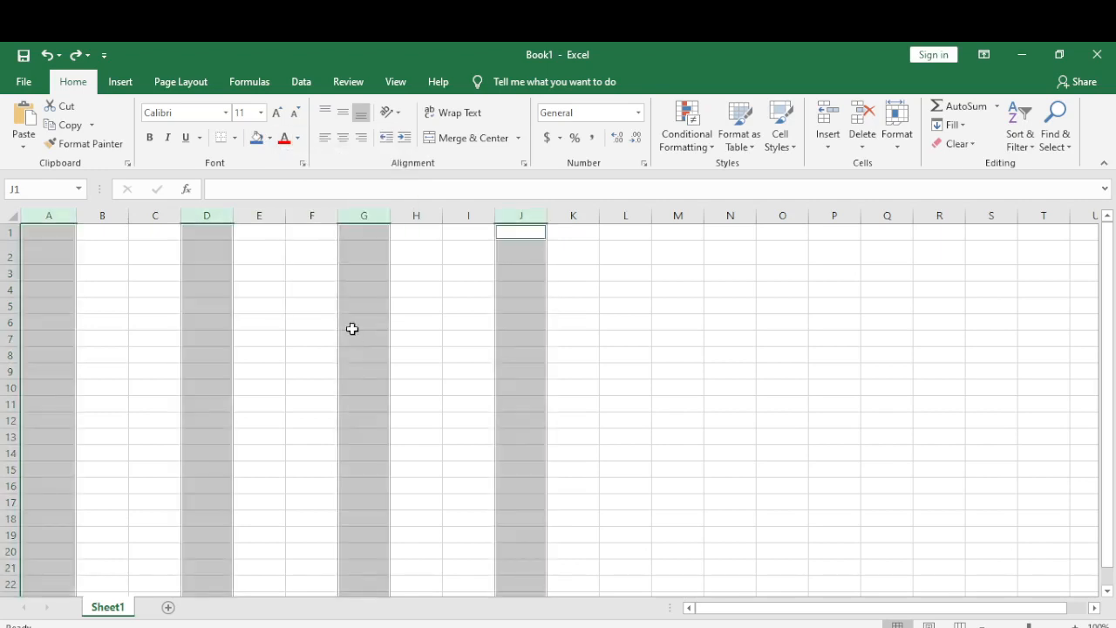
{"action": "left_click", "coordinate": [296, 139]}
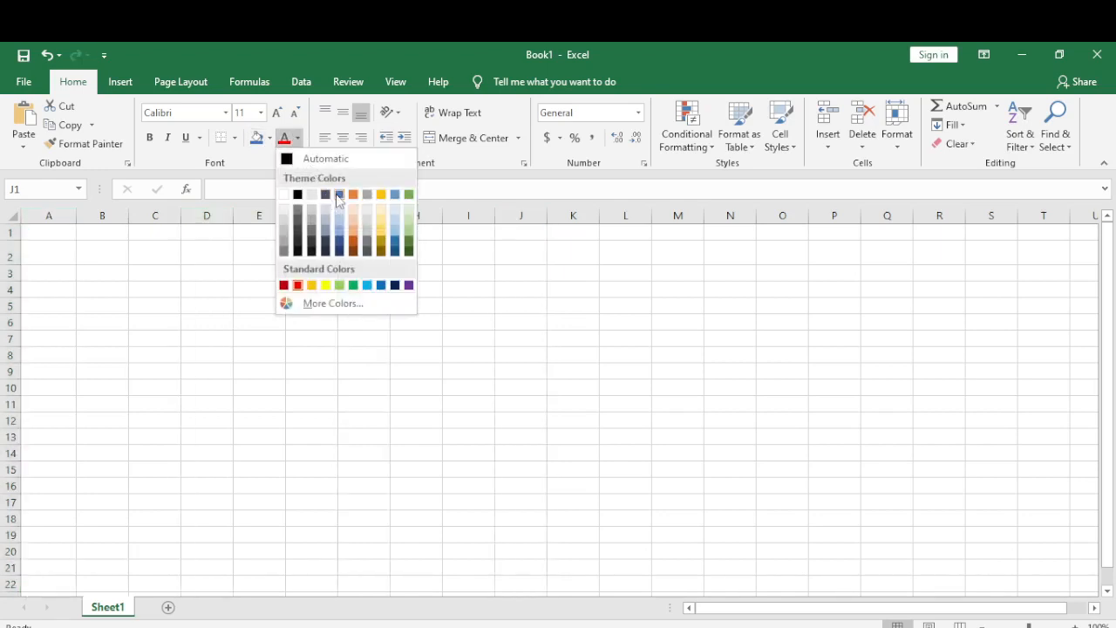
{"action": "left_click", "coordinate": [381, 199]}
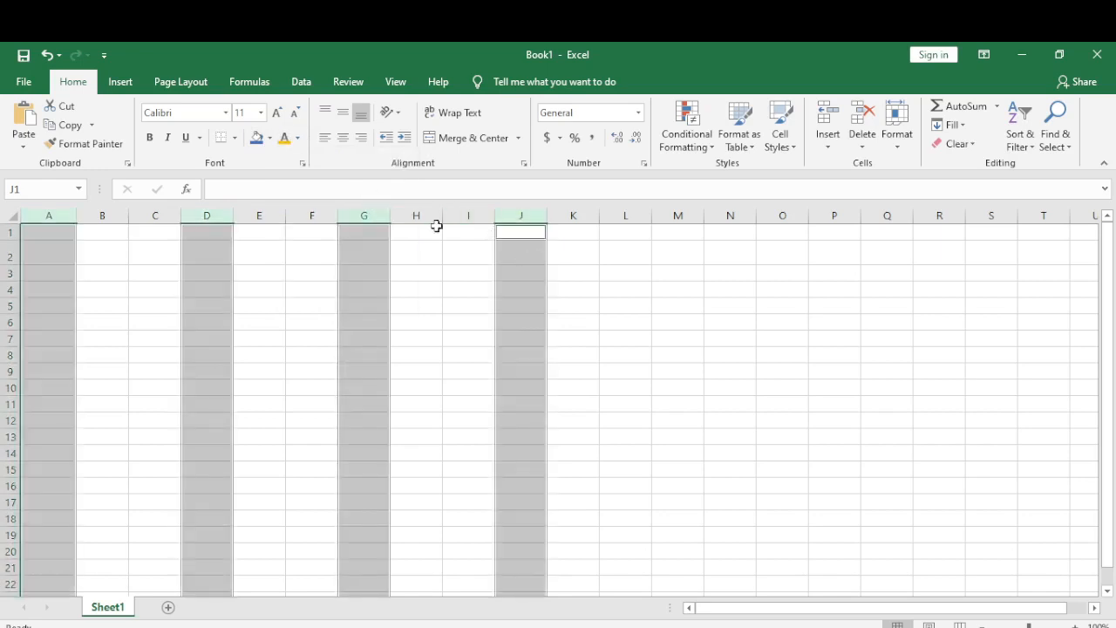
Fill the selected columns A, D, G and J with black, then clear the selection by selecting cell G6.
{"action": "left_click", "coordinate": [257, 140]}
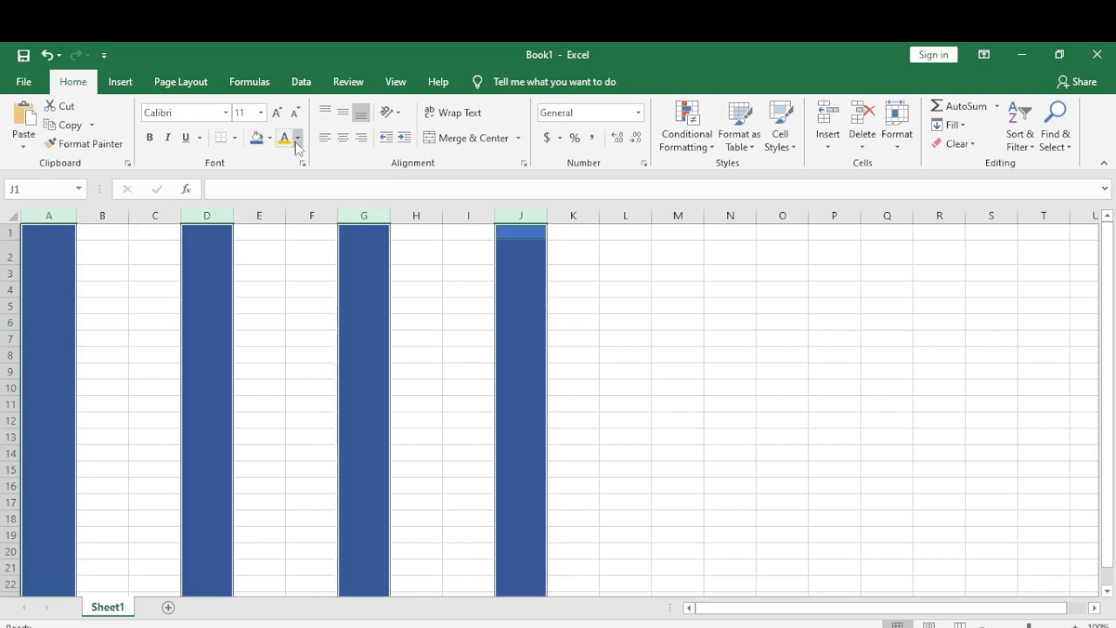
{"action": "left_click", "coordinate": [296, 140]}
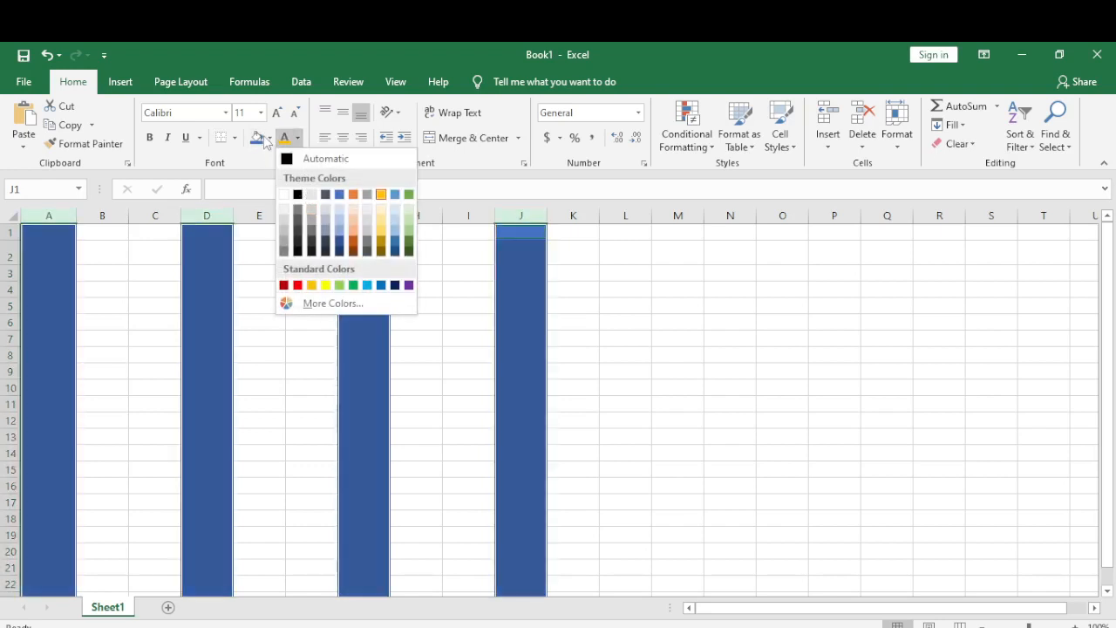
{"action": "left_click", "coordinate": [264, 142]}
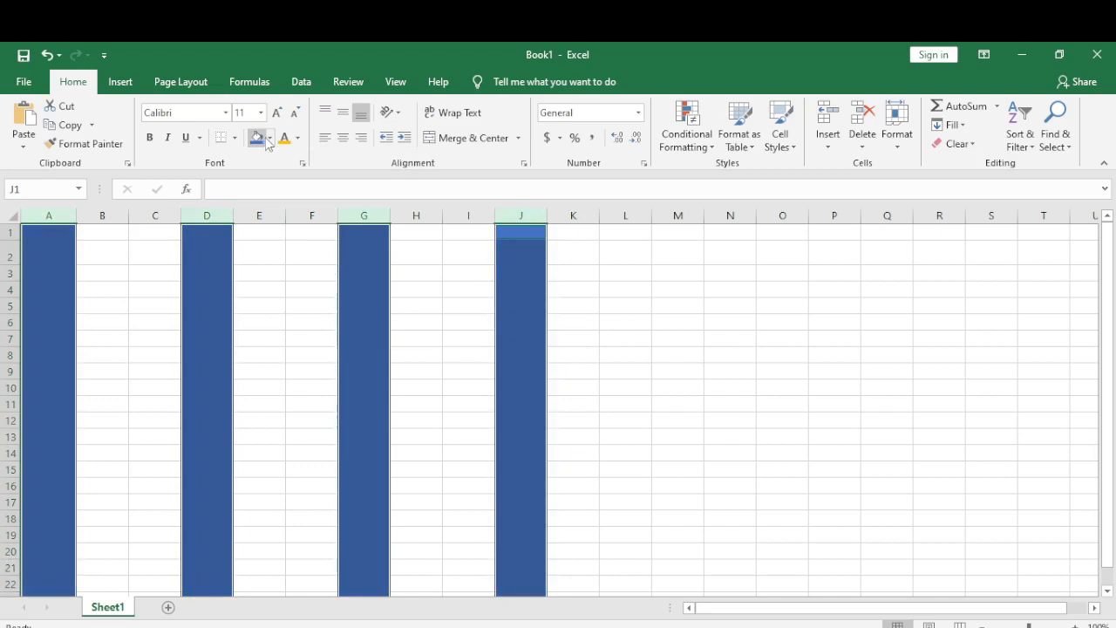
{"action": "left_click", "coordinate": [270, 139]}
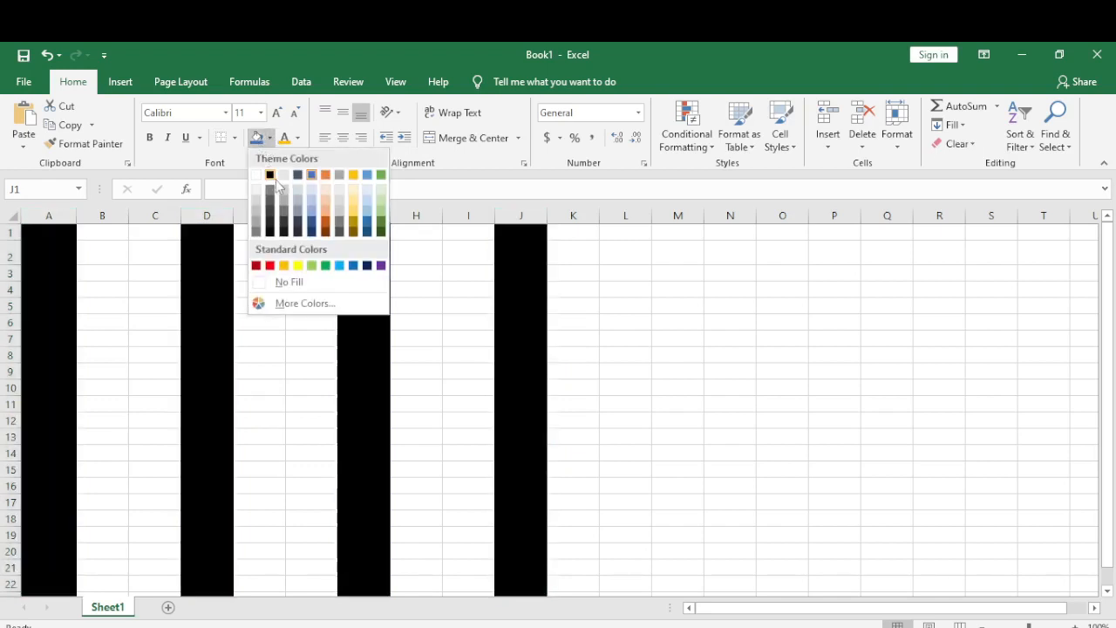
{"action": "left_click", "coordinate": [269, 174]}
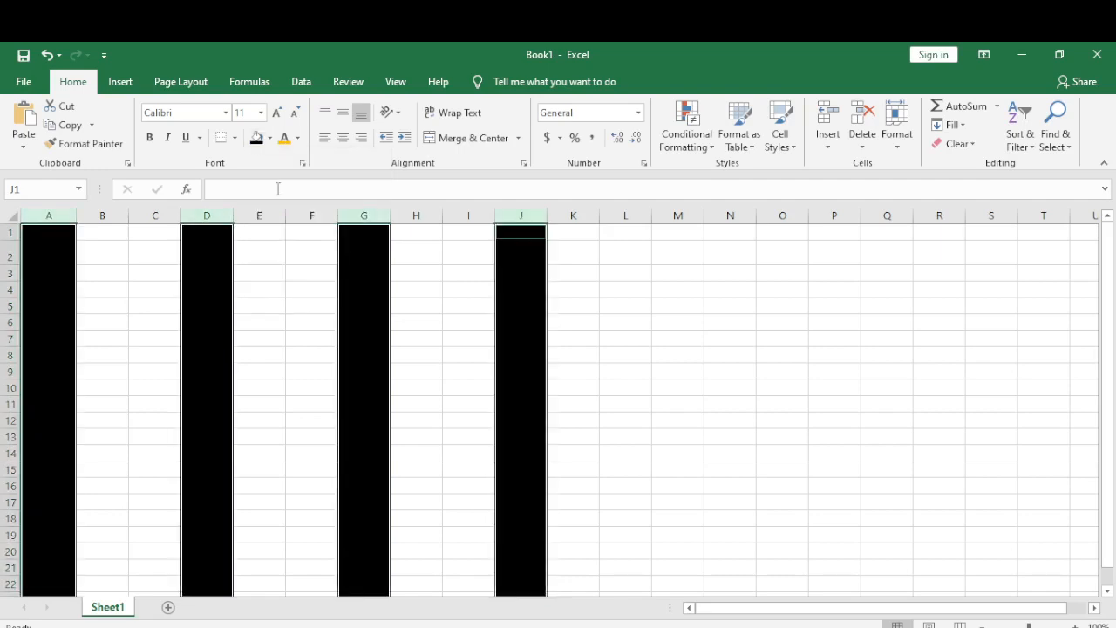
{"action": "left_click", "coordinate": [352, 323]}
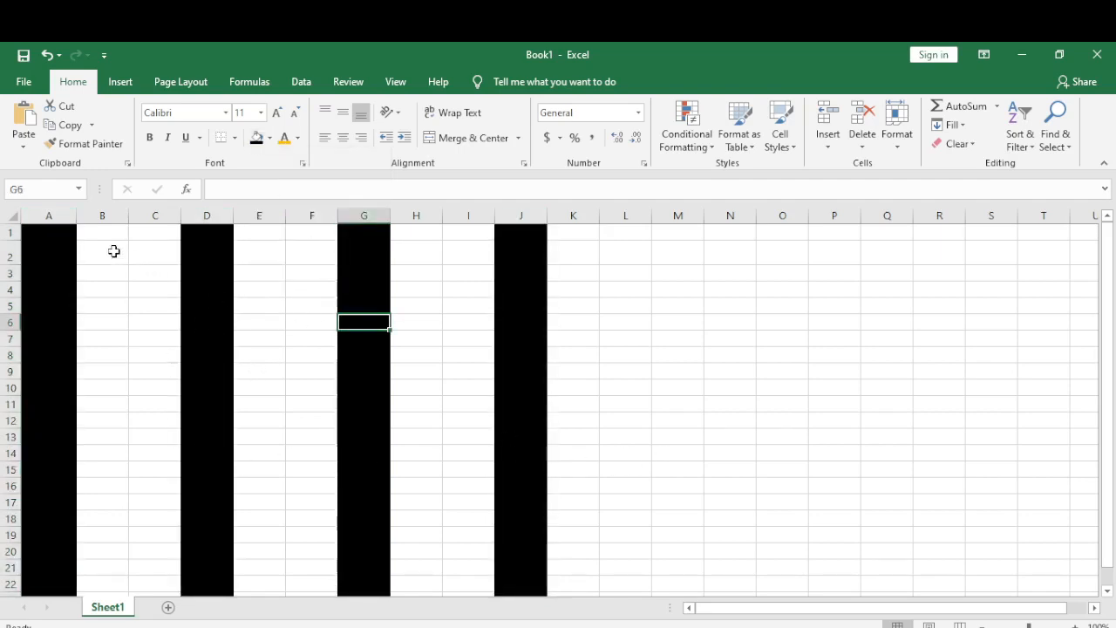
Select the non-adjacent columns B, E and I together.
{"action": "left_click", "coordinate": [102, 216]}
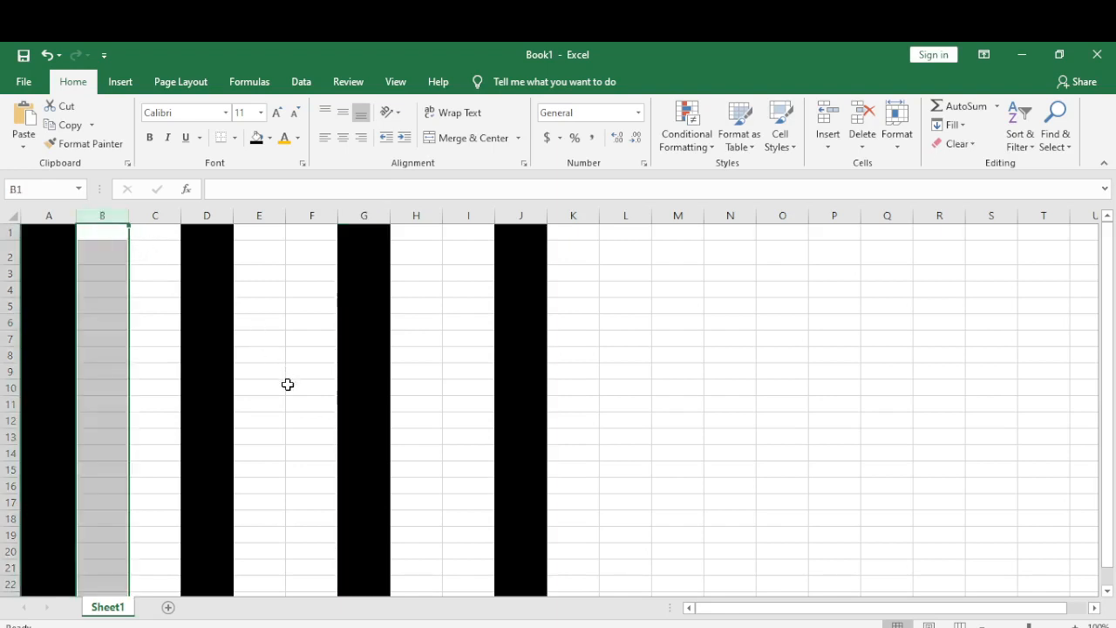
{"action": "left_click", "coordinate": [269, 234]}
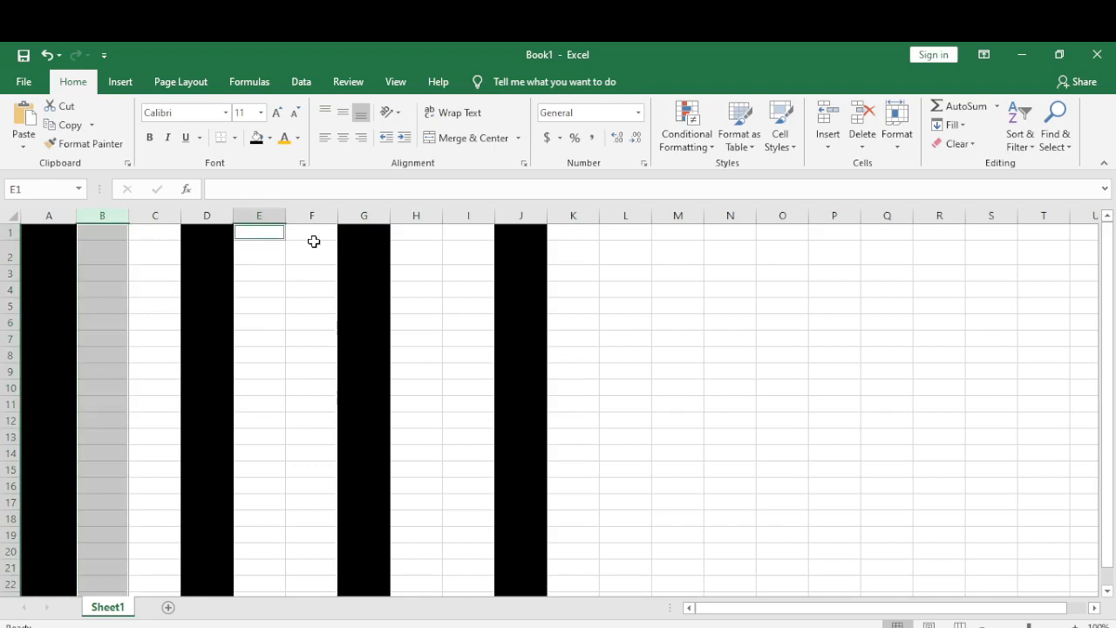
{"action": "left_click", "coordinate": [266, 214], "text": "ctrl"}
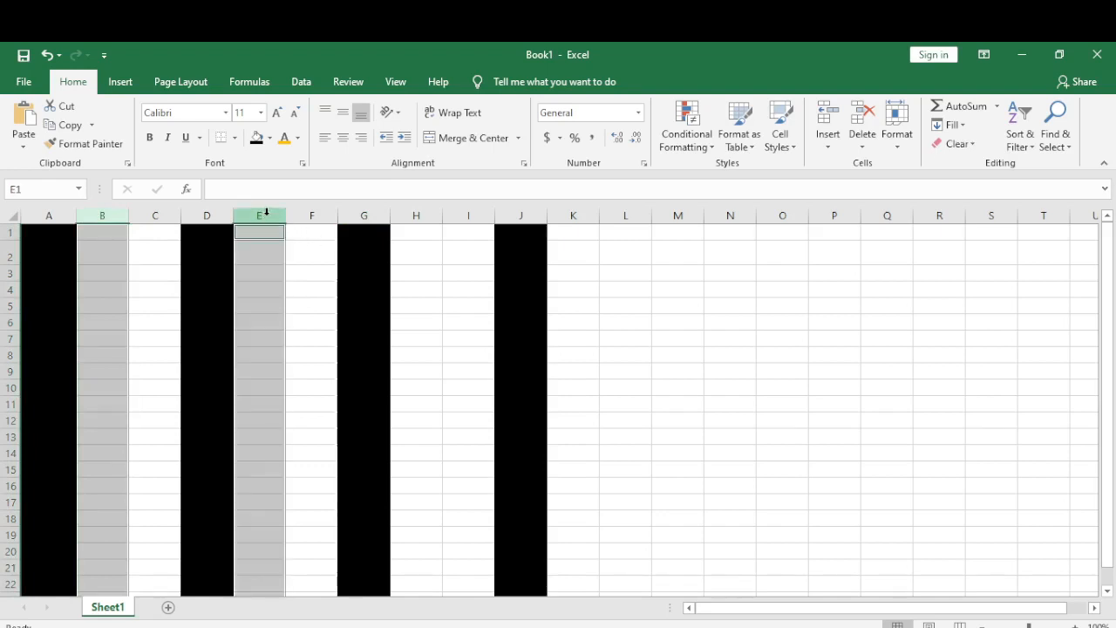
{"action": "left_click", "coordinate": [465, 214], "text": "ctrl"}
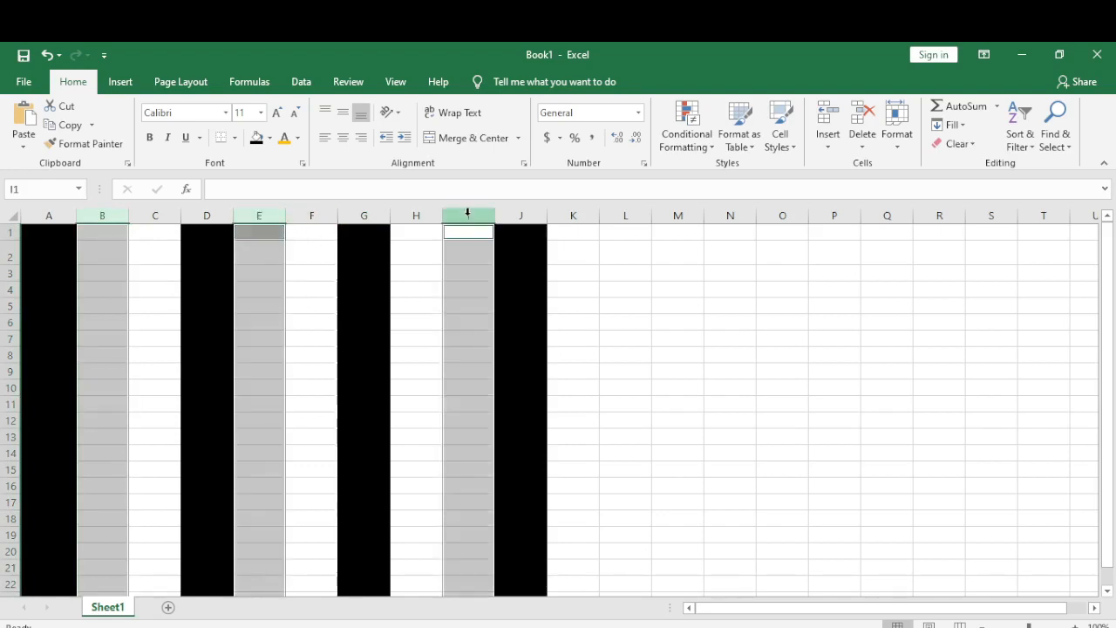
Fill the selected columns B, E and I with the blue theme color, then clear the selection by selecting cell H11.
{"action": "left_click", "coordinate": [257, 140]}
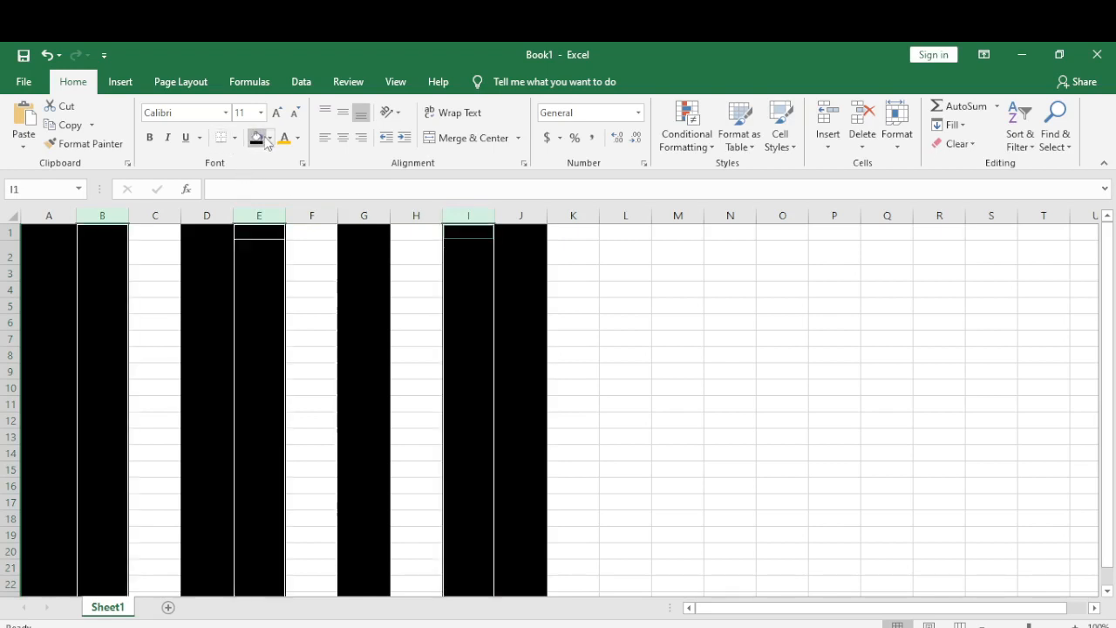
{"action": "left_click", "coordinate": [269, 138]}
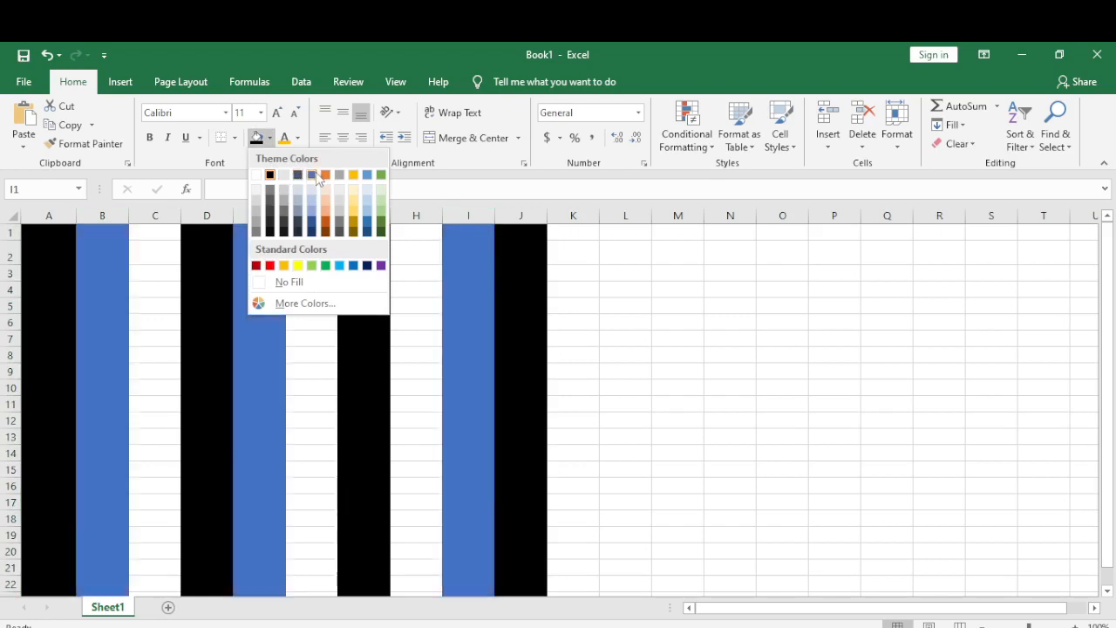
{"action": "left_click", "coordinate": [311, 174]}
{"action": "left_click", "coordinate": [410, 401]}
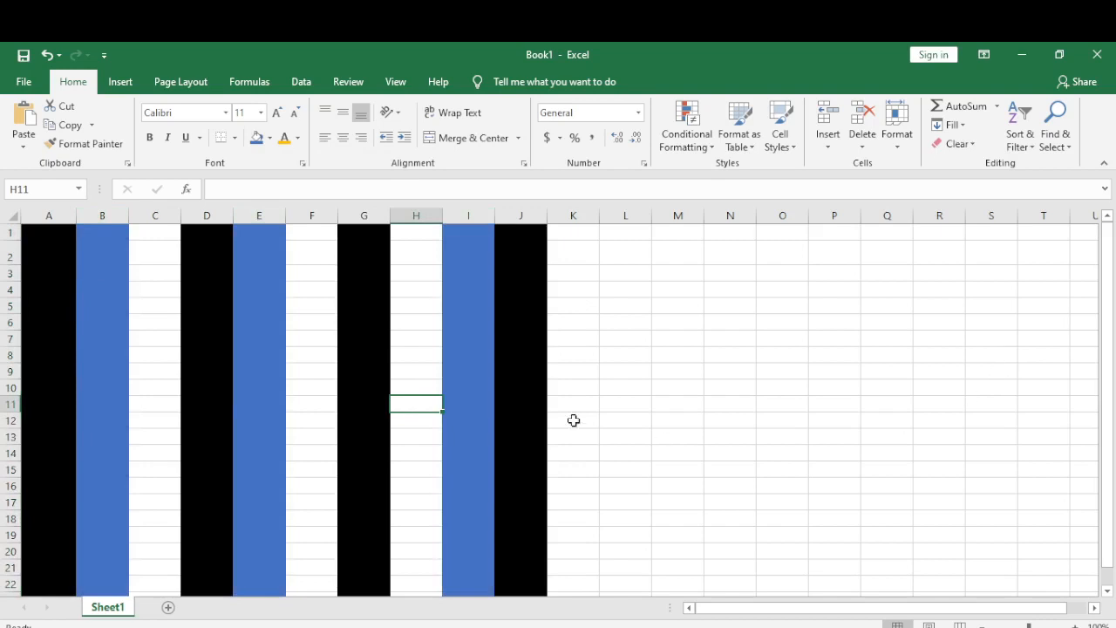
{"action": "left_click", "coordinate": [250, 471]}
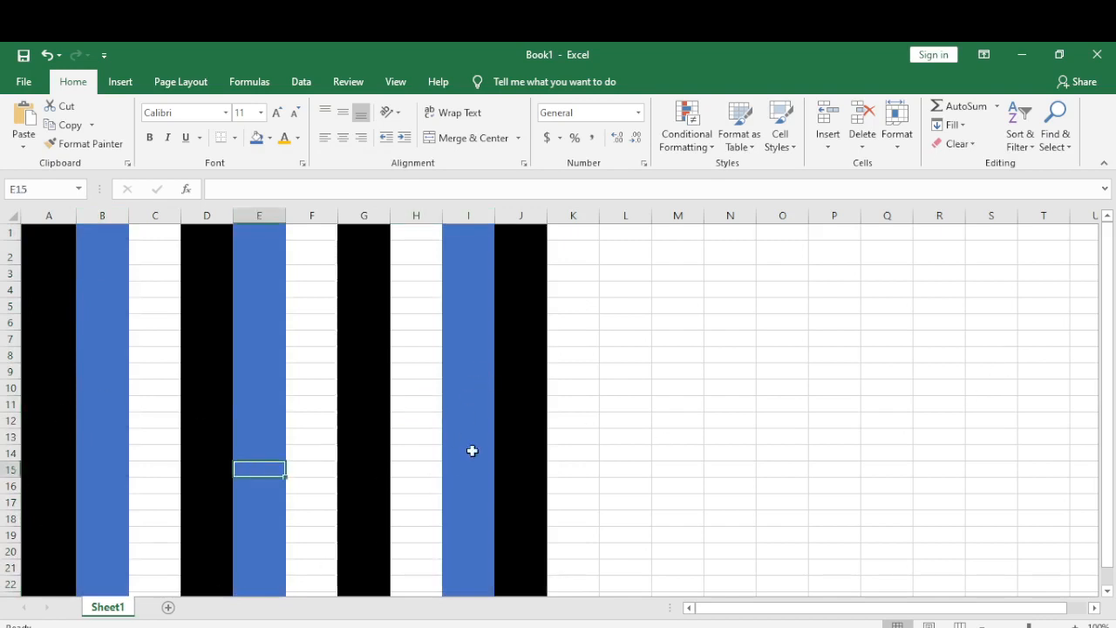
{"action": "left_click", "coordinate": [382, 375]}
{"action": "left_click", "coordinate": [697, 320]}
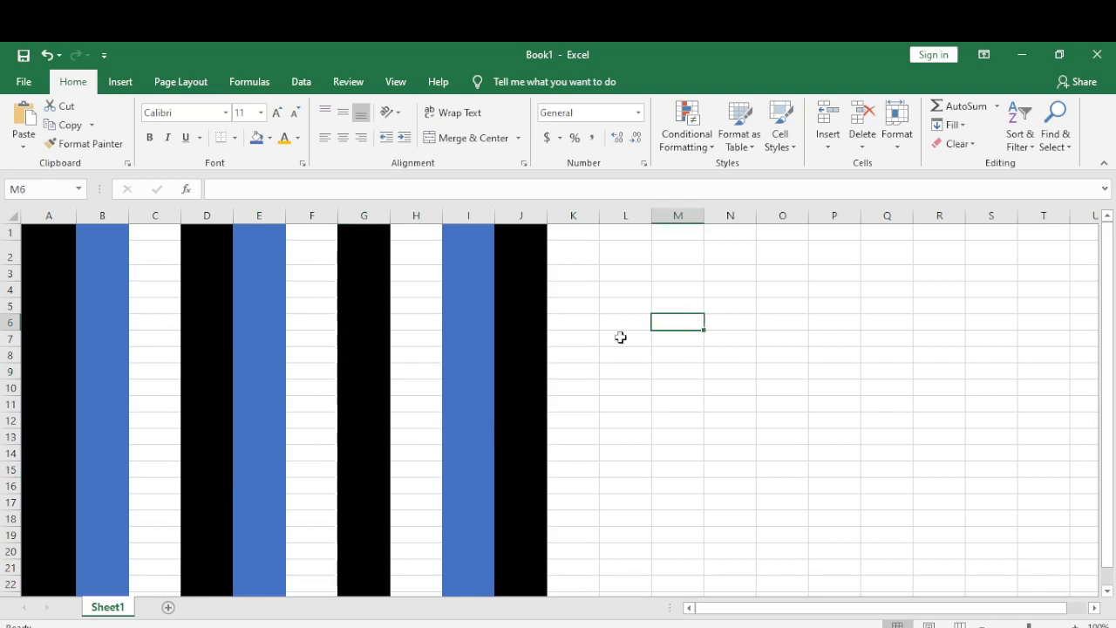
{"action": "left_click", "coordinate": [354, 286]}
Undo all the black and blue column fills, then clear the selection by selecting cell J6.
{"action": "key", "text": "ctrl+z"}
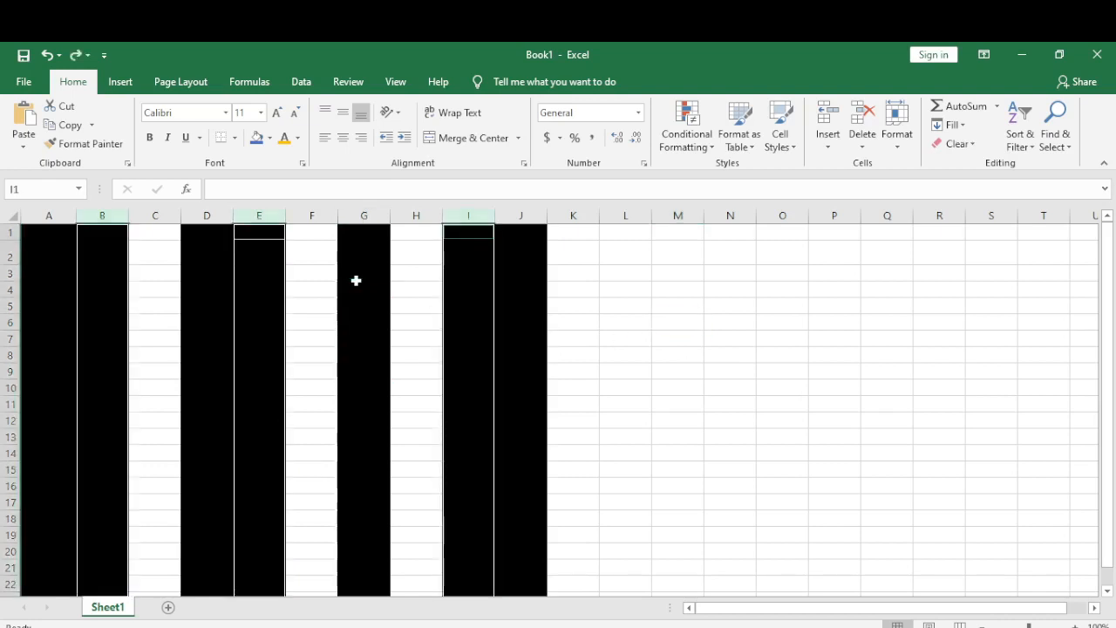
{"action": "key", "text": "ctrl+z"}
{"action": "key", "text": "ctrl+z"}
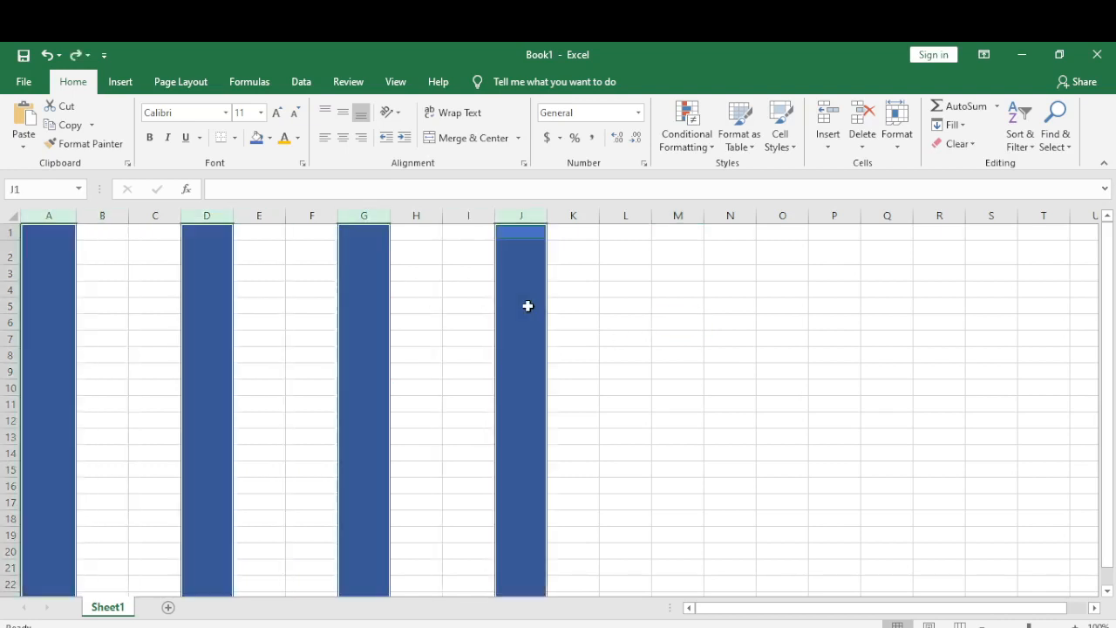
{"action": "key", "text": "ctrl+z"}
{"action": "left_click", "coordinate": [523, 317]}
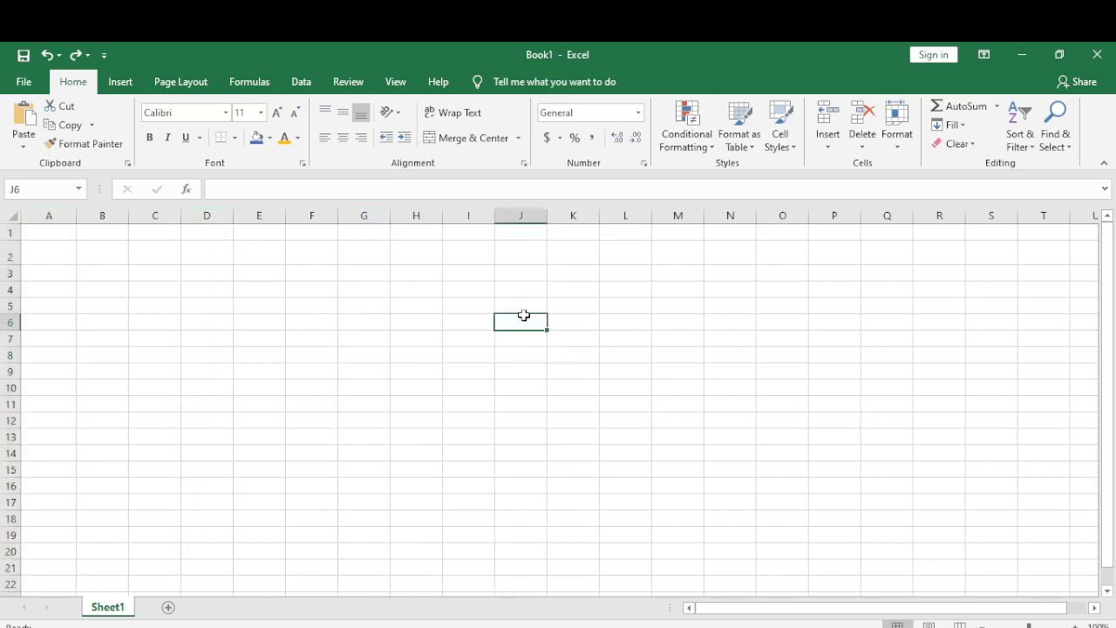
Select the entire worksheet starting from cell K7, then clear the selection by selecting cell C8.
{"action": "left_click", "coordinate": [586, 342]}
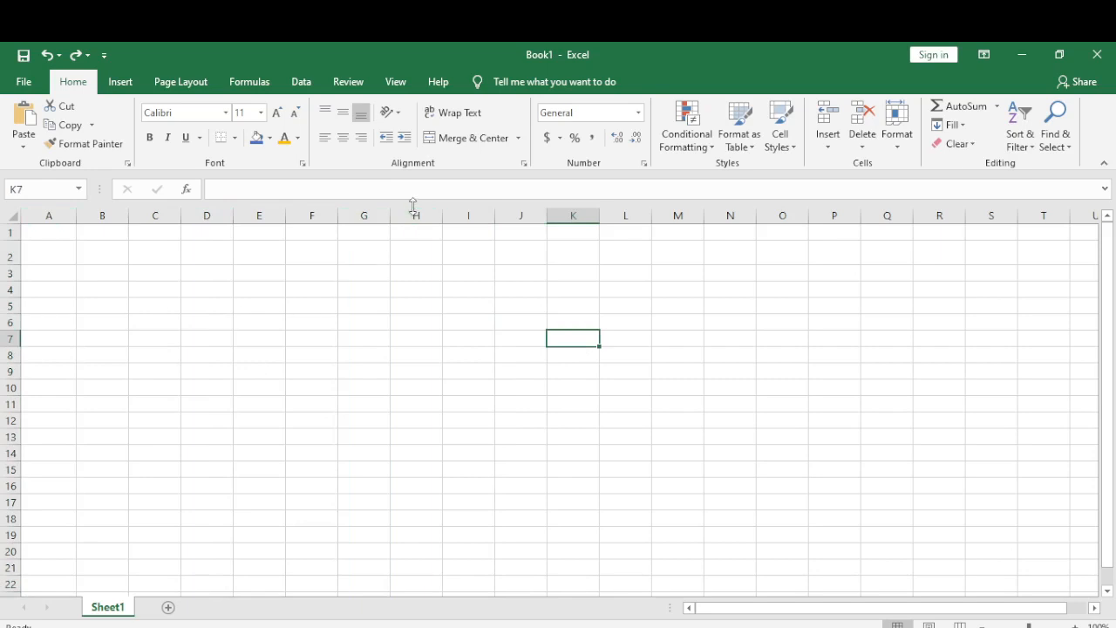
{"action": "key", "text": "ctrl+a"}
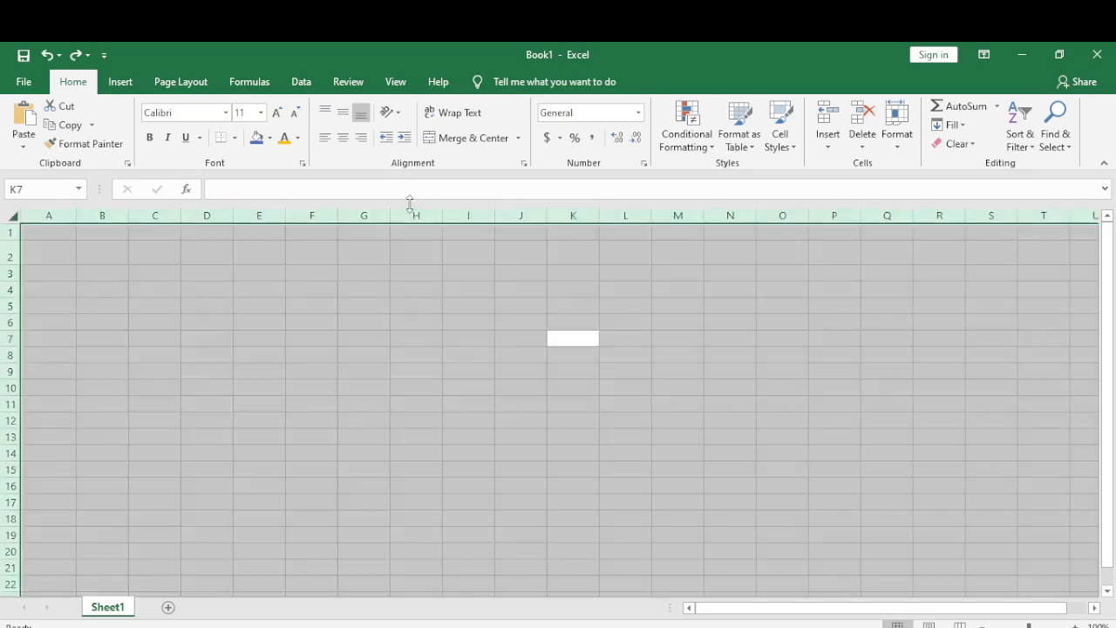
{"action": "left_click", "coordinate": [155, 351]}
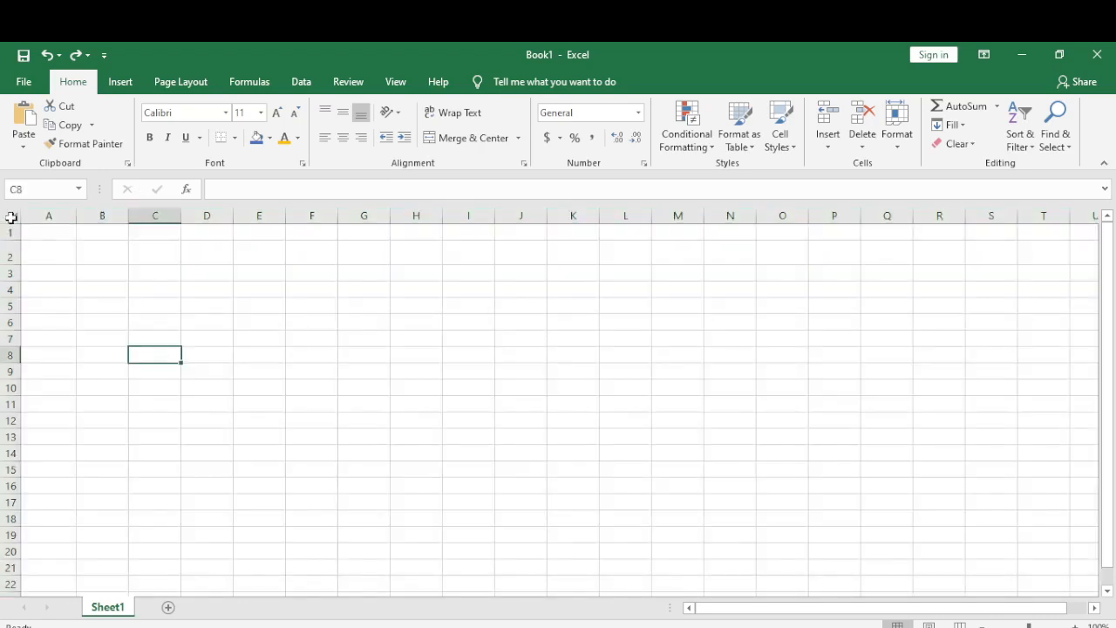
Select the entire worksheet again with A1 as the active cell, then clear the selection by selecting cell C16.
{"action": "left_click", "coordinate": [10, 216]}
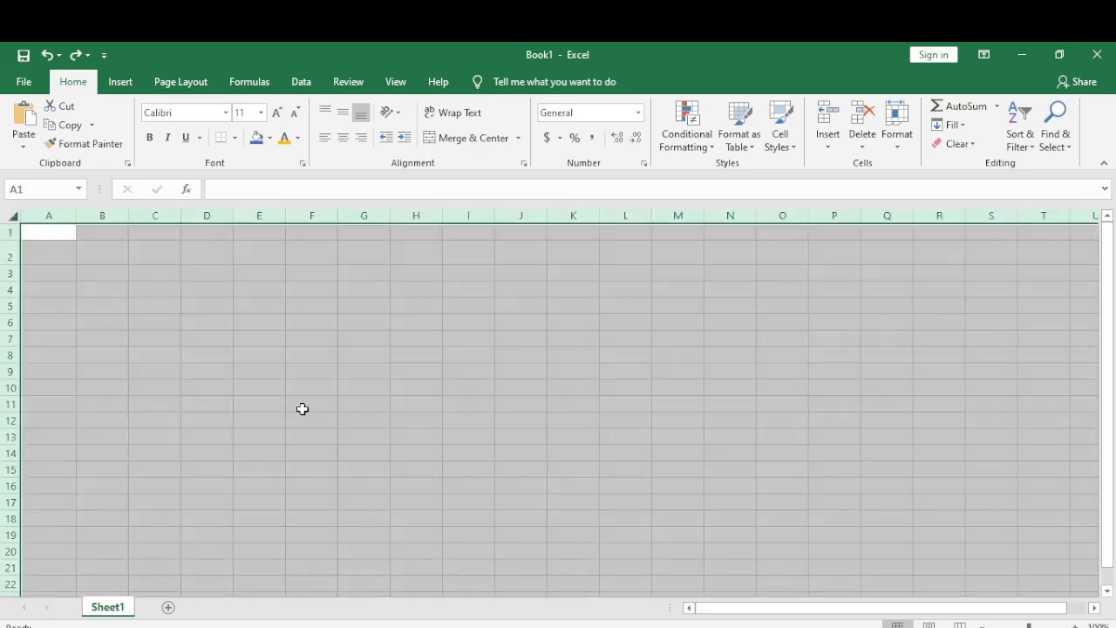
{"action": "scroll", "coordinate": [566, 445], "scroll_direction": "down", "scroll_amount": 2}
{"action": "left_click", "coordinate": [155, 382]}
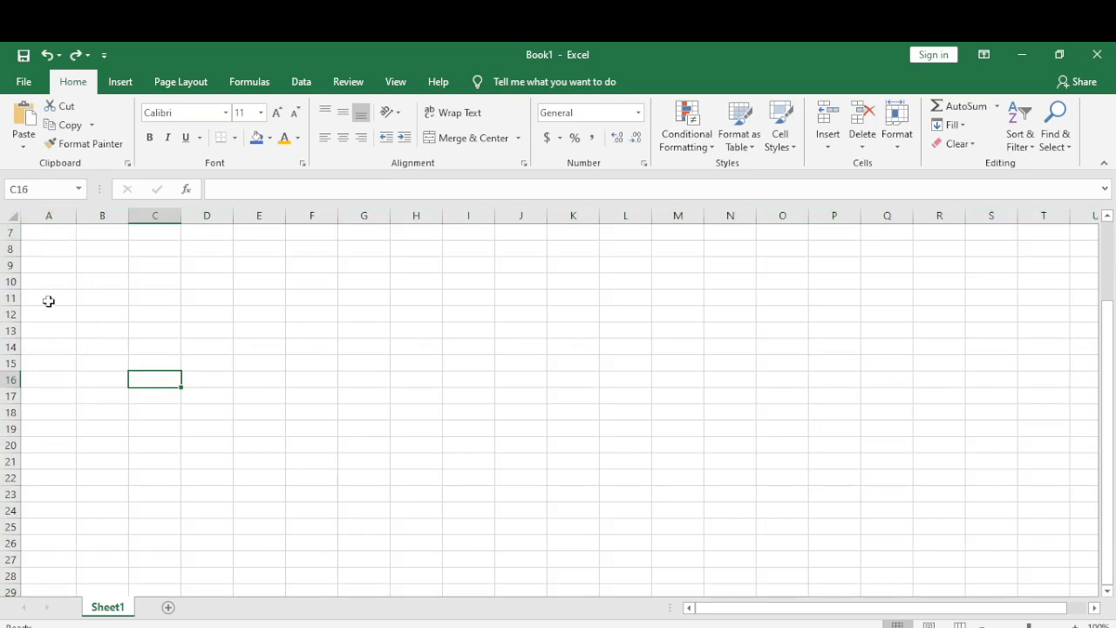
Select the adjacent columns A through D as one block, then clear the selection.
{"action": "left_click", "coordinate": [53, 215]}
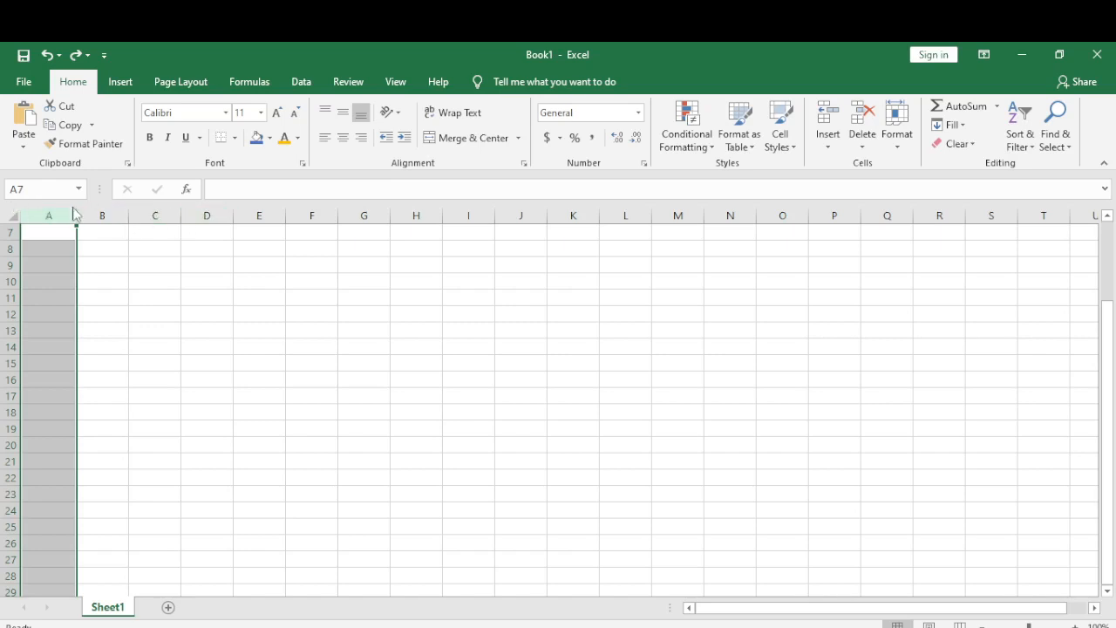
{"action": "left_click", "coordinate": [199, 209], "text": "shift"}
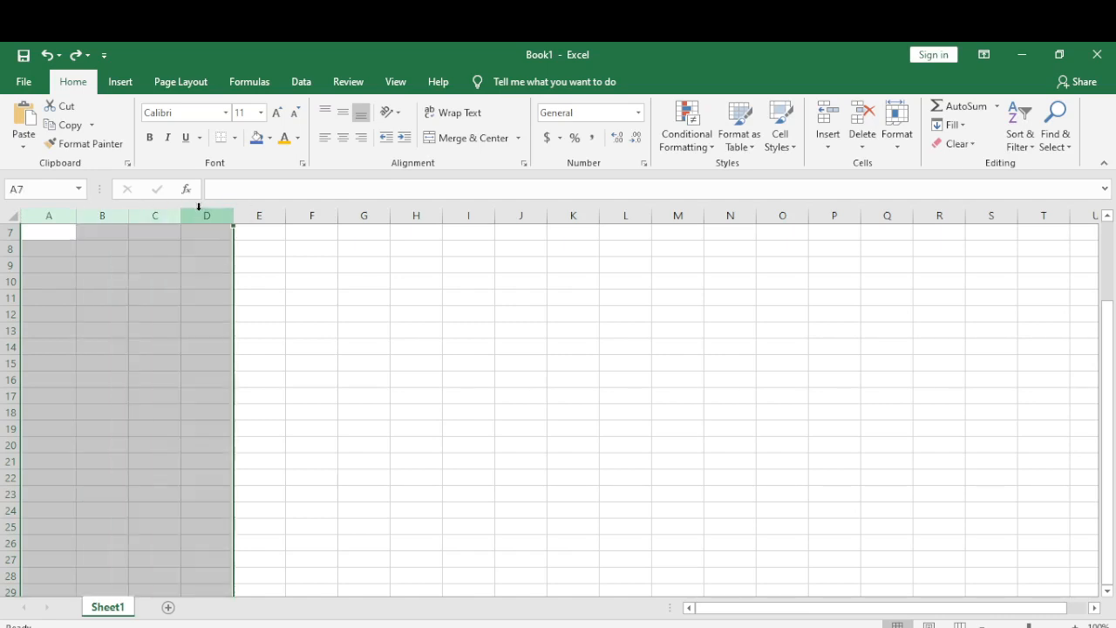
{"action": "left_click", "coordinate": [183, 264]}
Select the cell range from A7 through G25, then clear it by selecting cell G18.
{"action": "left_click", "coordinate": [28, 232]}
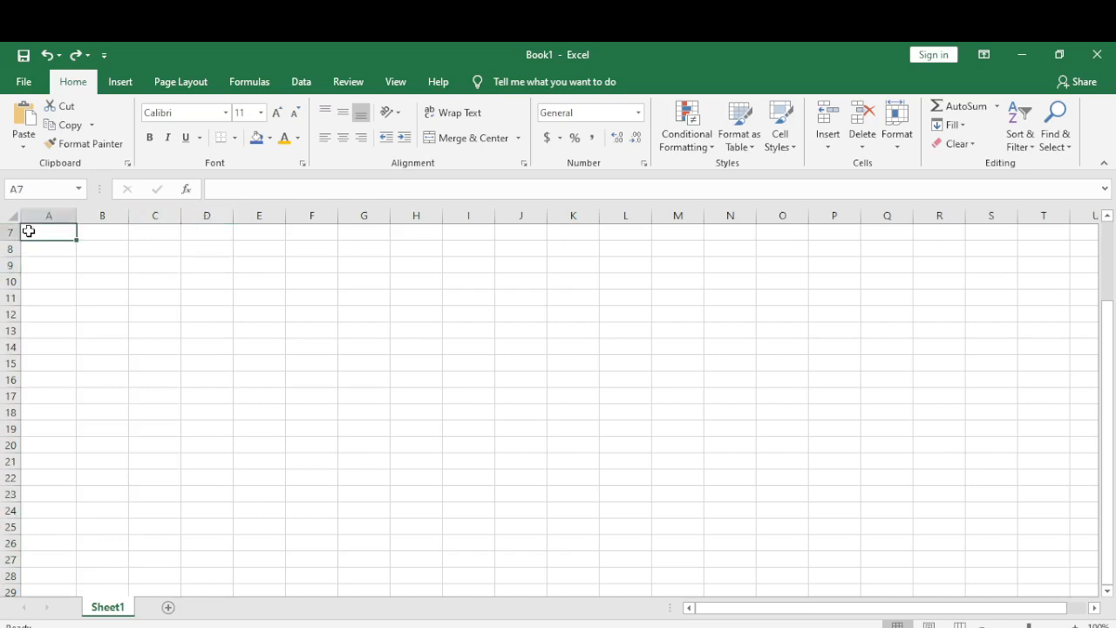
{"action": "left_click", "coordinate": [365, 530], "text": "shift"}
{"action": "left_click", "coordinate": [364, 412]}
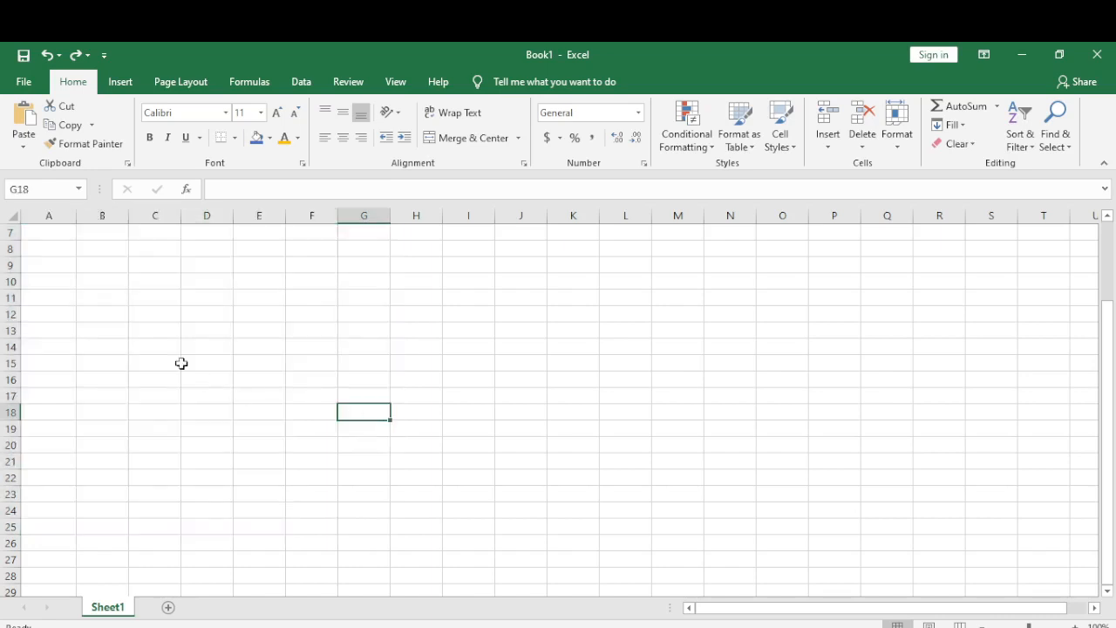
Select the adjacent rows 7 through 16 as one block, then clear the selection by selecting cell M14.
{"action": "left_click", "coordinate": [133, 331]}
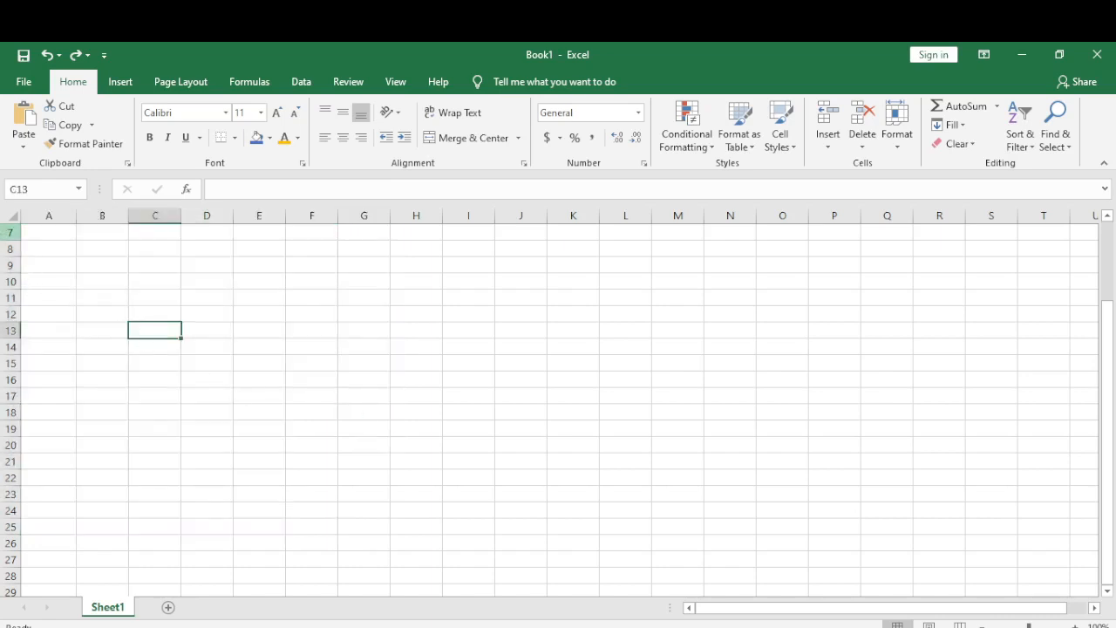
{"action": "left_click", "coordinate": [10, 232]}
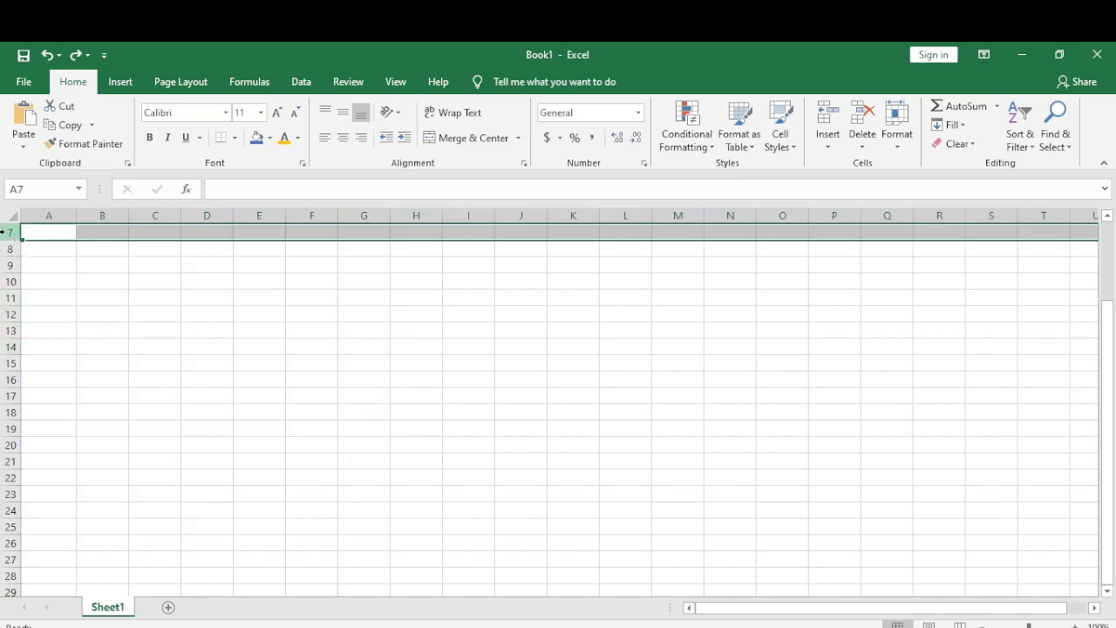
{"action": "left_click", "coordinate": [4, 380], "text": "shift"}
{"action": "left_click", "coordinate": [660, 346]}
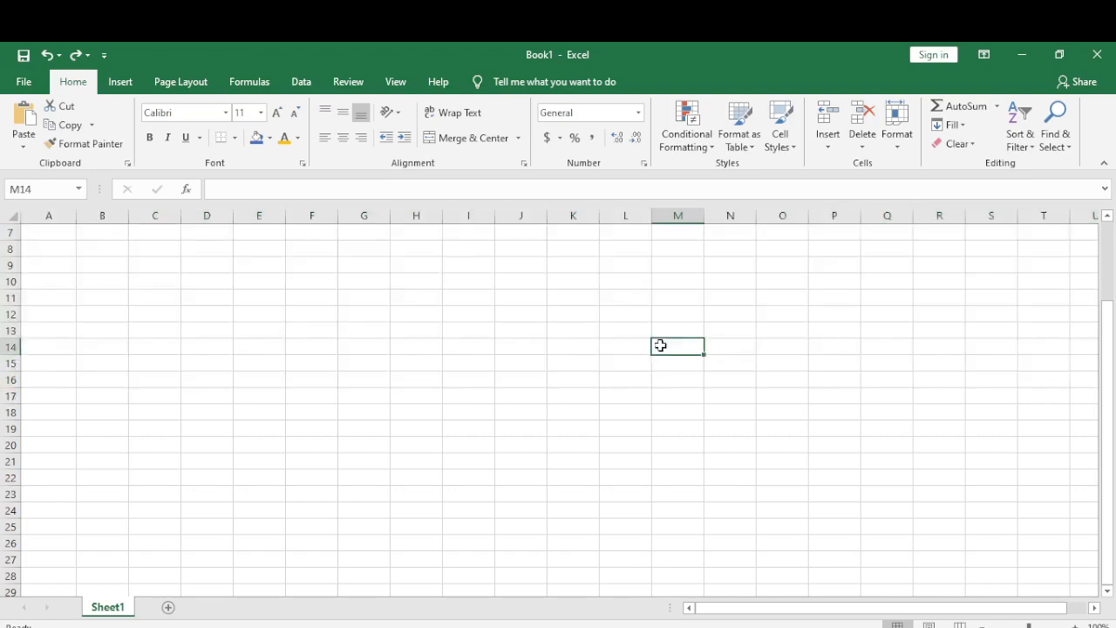
Select the cell range from A7 through I22, then clear it by selecting cell M13.
{"action": "left_click", "coordinate": [49, 231]}
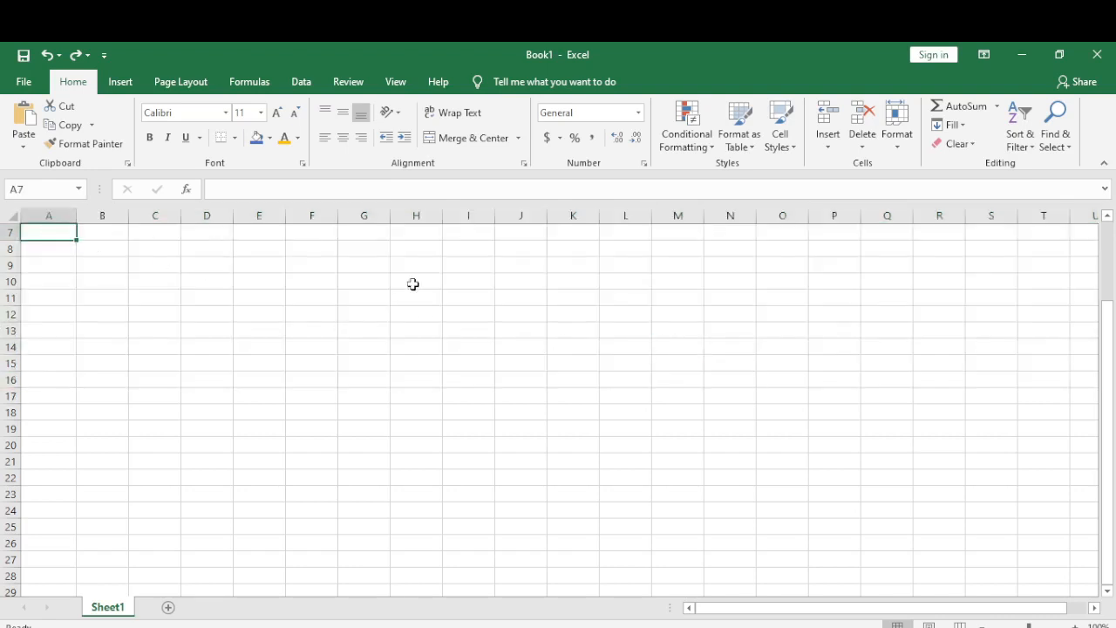
{"action": "left_click", "coordinate": [463, 480], "text": "shift"}
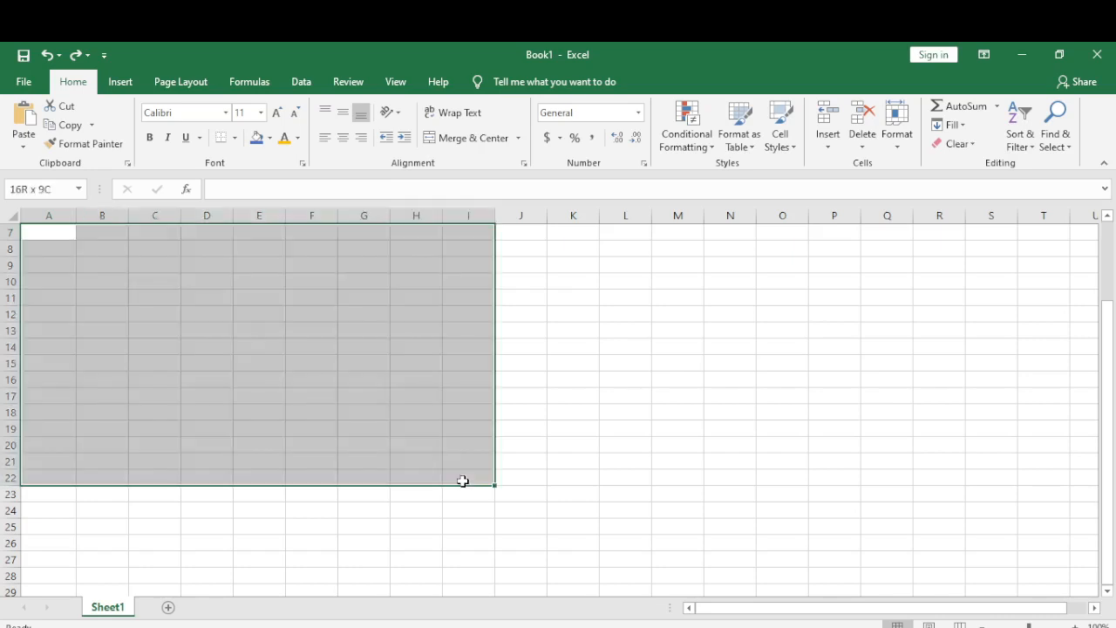
{"action": "left_click", "coordinate": [652, 327]}
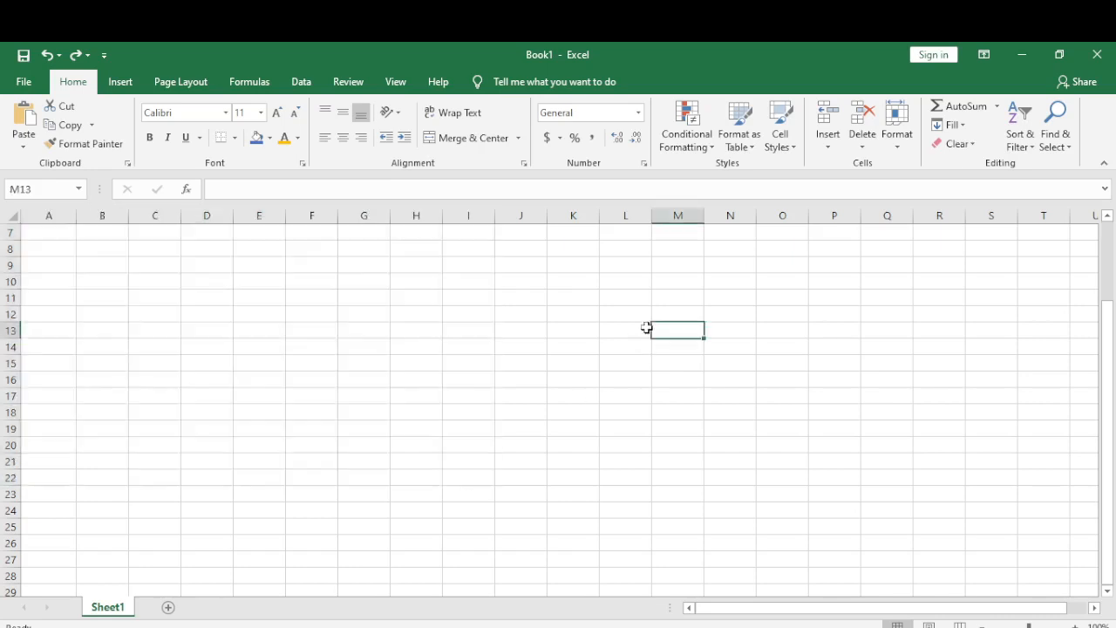
Select the cell range from I7 through P23, then clear it by selecting a single cell.
{"action": "left_click", "coordinate": [458, 232]}
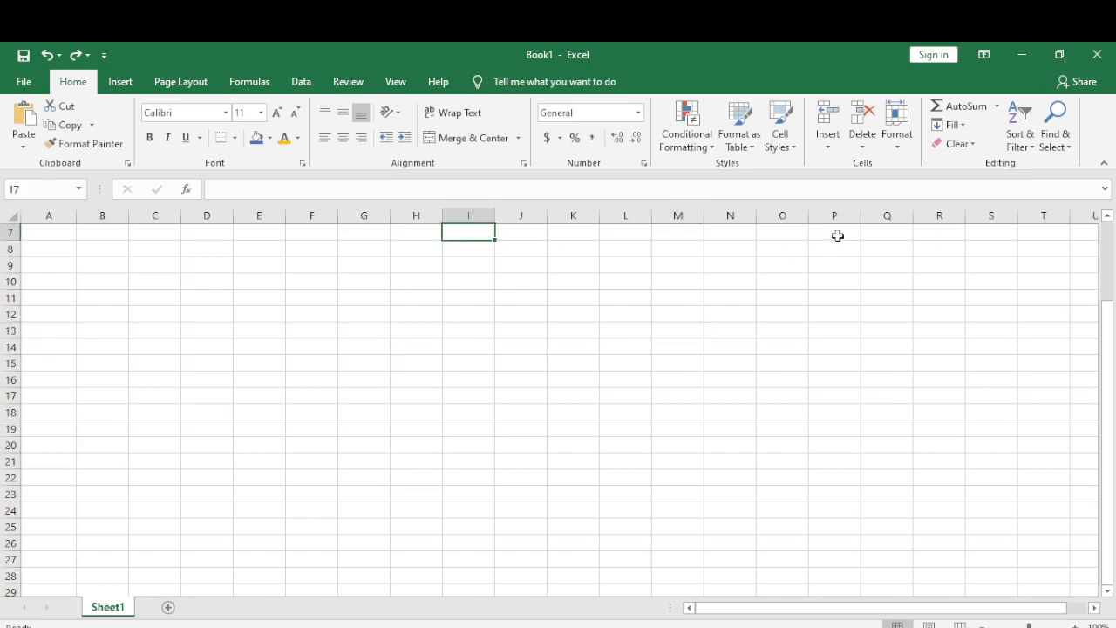
{"action": "left_click", "coordinate": [835, 498], "text": "shift"}
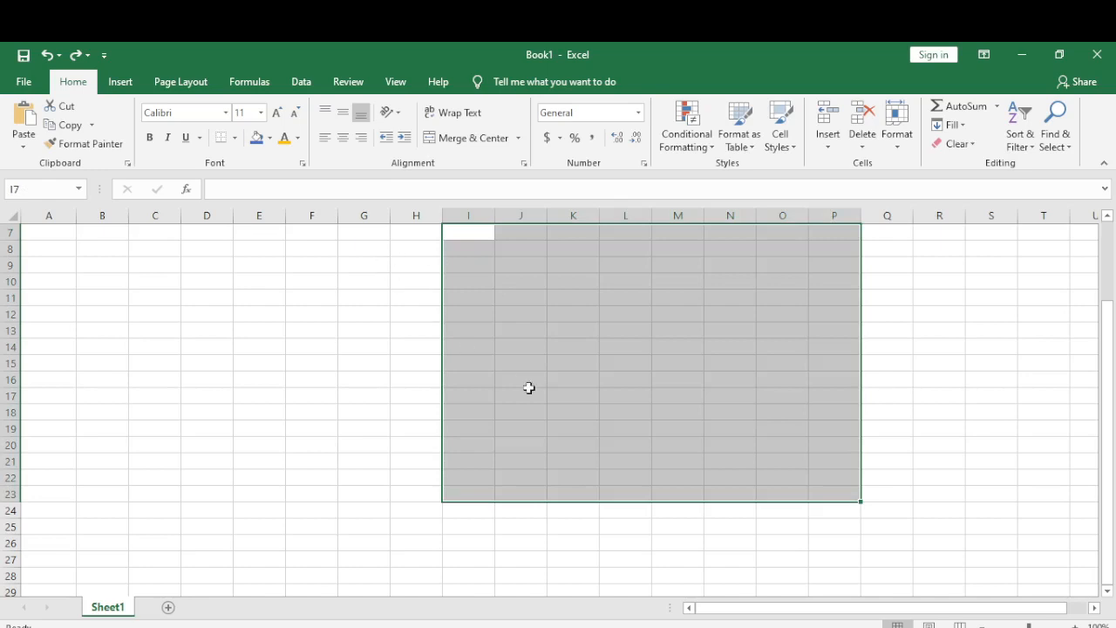
{"action": "left_click", "coordinate": [636, 297]}
Select a range backwards from P7 down to J21, then clear it by selecting cell G19.
{"action": "left_click", "coordinate": [847, 236]}
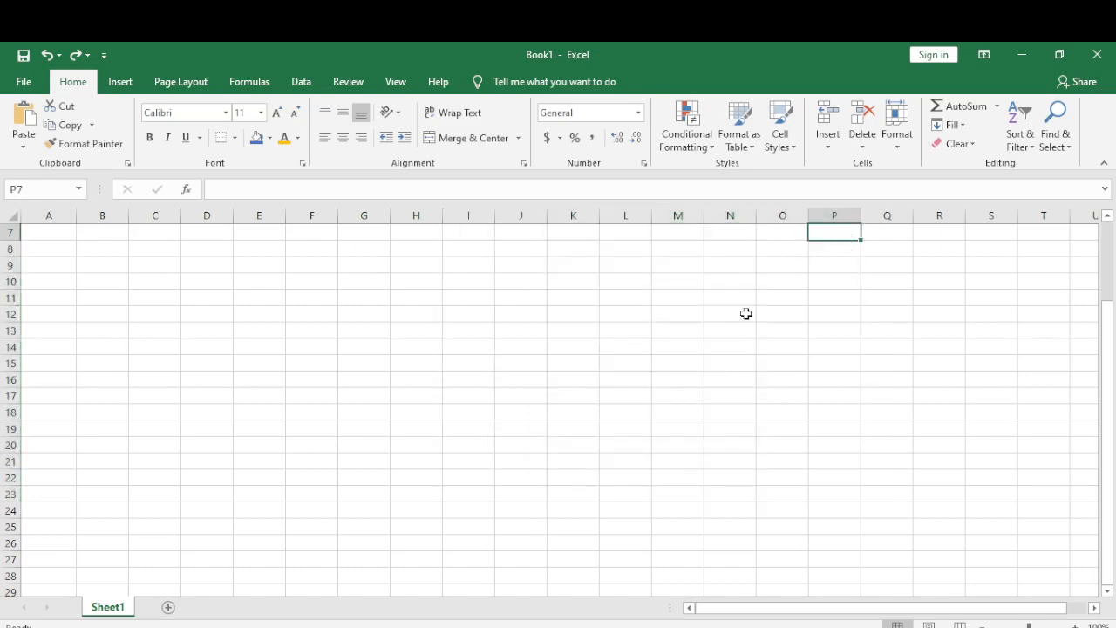
{"action": "left_click", "coordinate": [515, 454], "text": "shift"}
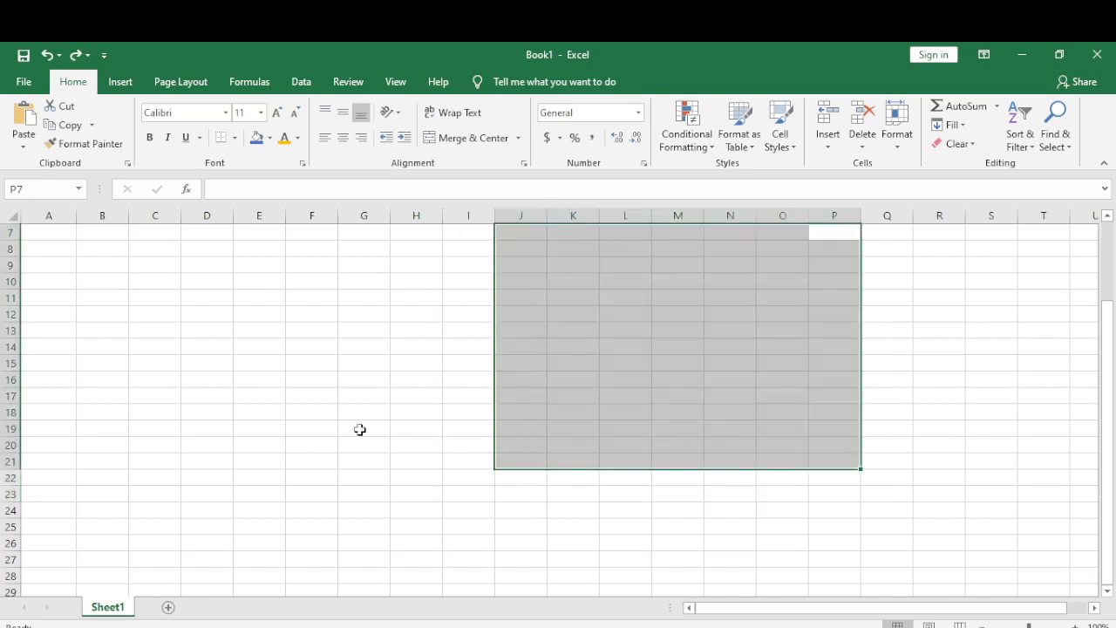
{"action": "left_click", "coordinate": [358, 427]}
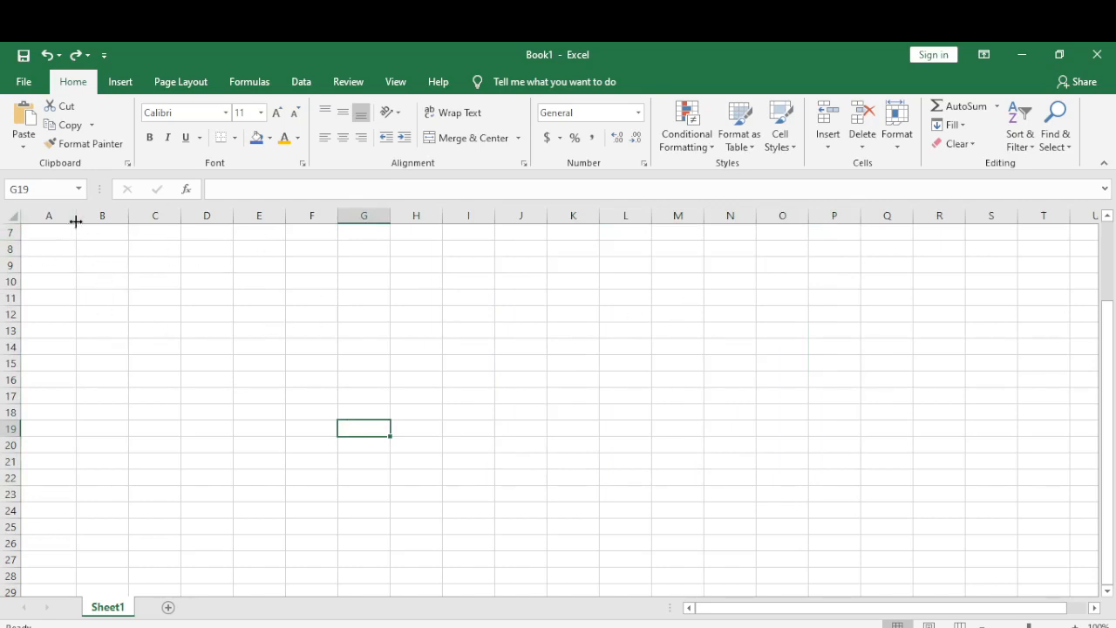
Select a block of cells from A7 into column H, then another from A7 into column I, clearing each by selecting a single cell.
{"action": "left_click_drag", "start_coordinate": [47, 234], "coordinate": [418, 503]}
{"action": "left_click", "coordinate": [392, 461]}
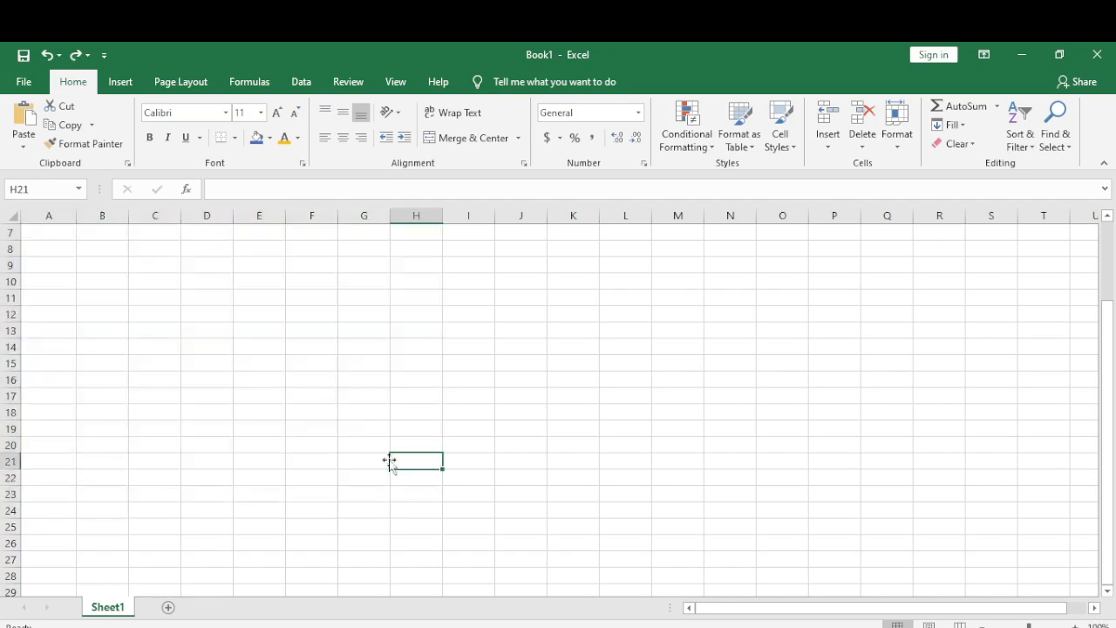
{"action": "left_click", "coordinate": [218, 344]}
{"action": "left_click_drag", "start_coordinate": [38, 232], "coordinate": [446, 415]}
{"action": "left_click", "coordinate": [301, 376]}
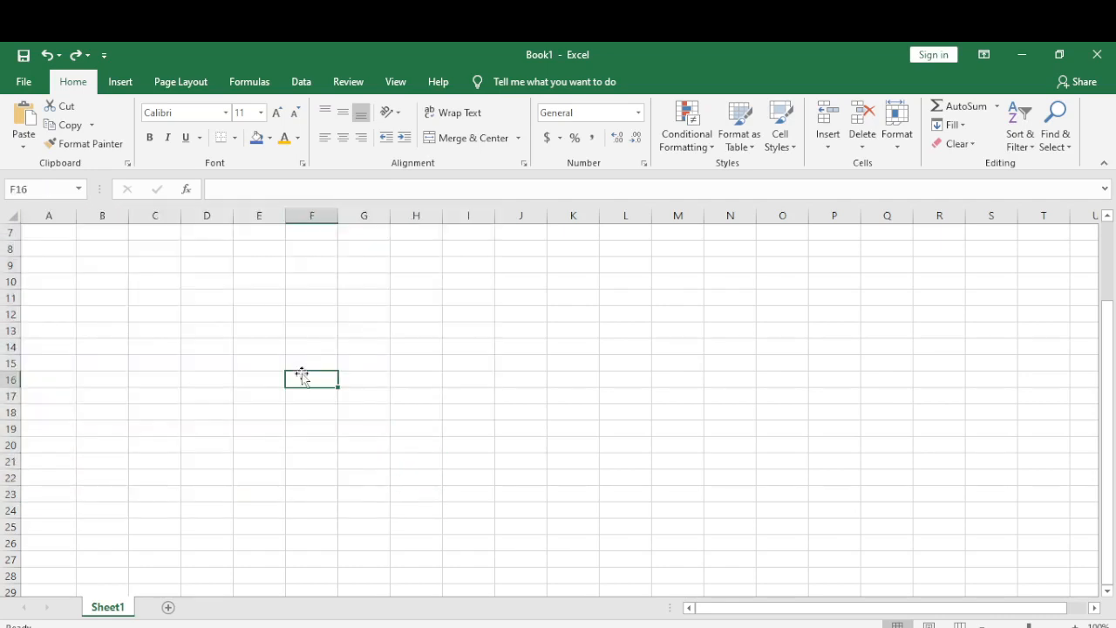
Select the non-adjacent cells A7, D8, E10, F8, G11 and I14 together, then clear the selection by selecting cell E17.
{"action": "left_click", "coordinate": [41, 233]}
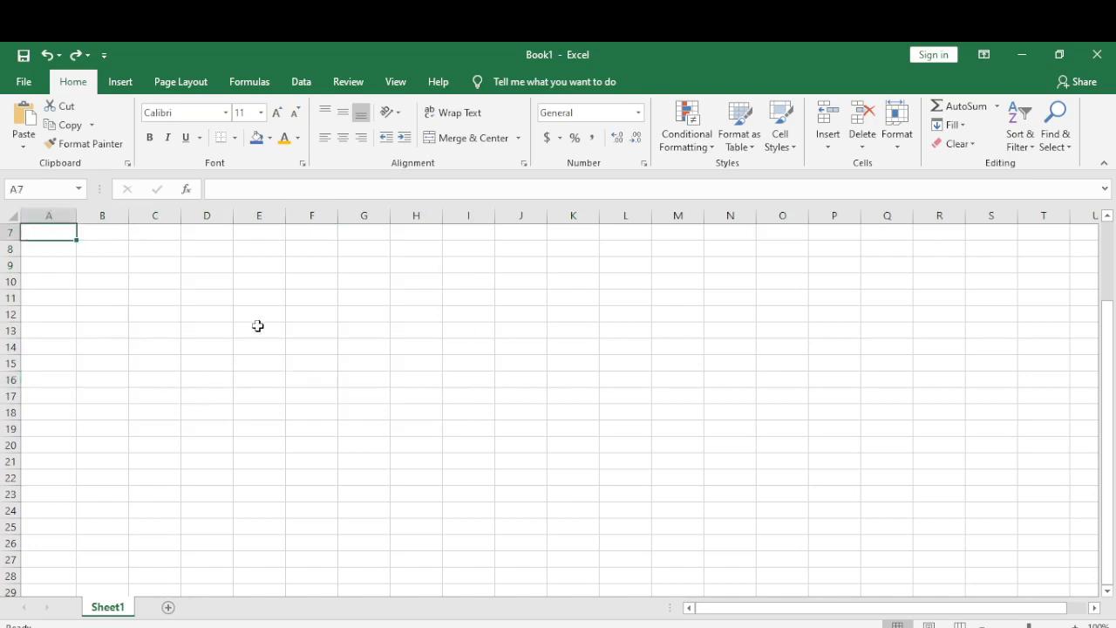
{"action": "left_click", "coordinate": [211, 247], "text": "ctrl"}
{"action": "left_click", "coordinate": [261, 277], "text": "ctrl"}
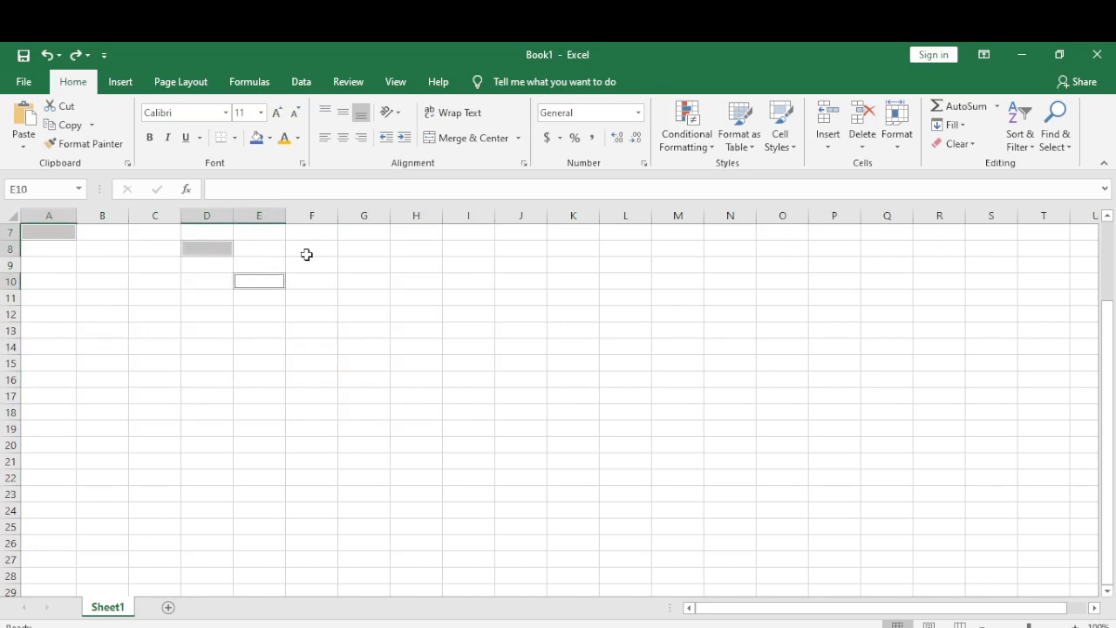
{"action": "left_click", "coordinate": [307, 252], "text": "ctrl"}
{"action": "left_click", "coordinate": [347, 294], "text": "ctrl"}
{"action": "left_click", "coordinate": [447, 349], "text": "ctrl"}
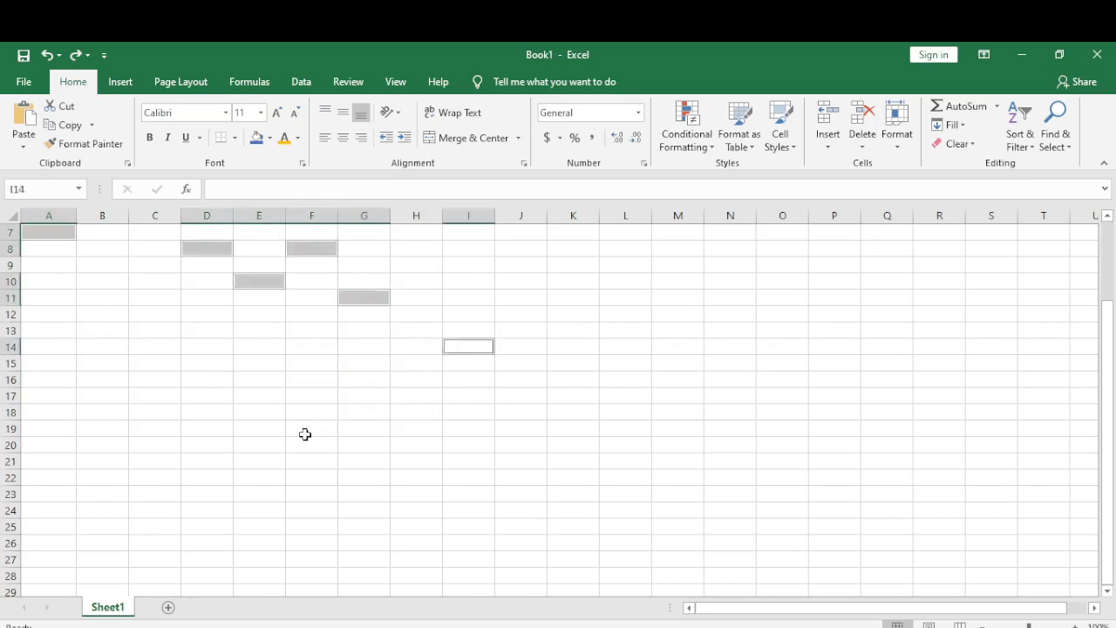
{"action": "left_click", "coordinate": [245, 393]}
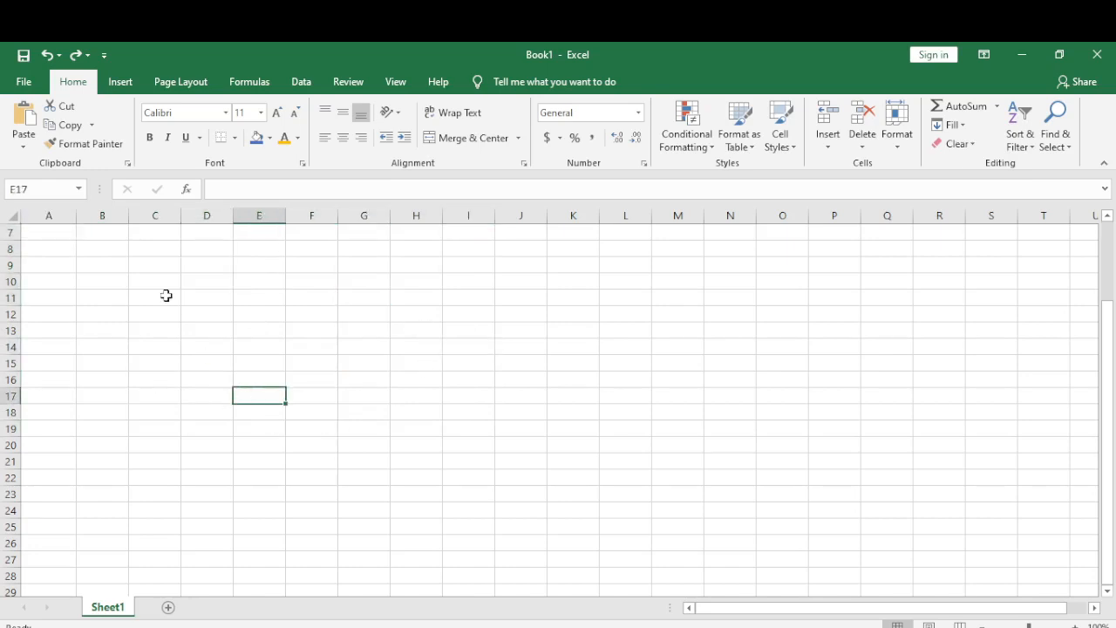
Select the non-adjacent columns A, C, F and I together, then clear the selection by selecting cell L16.
{"action": "left_click", "coordinate": [47, 214]}
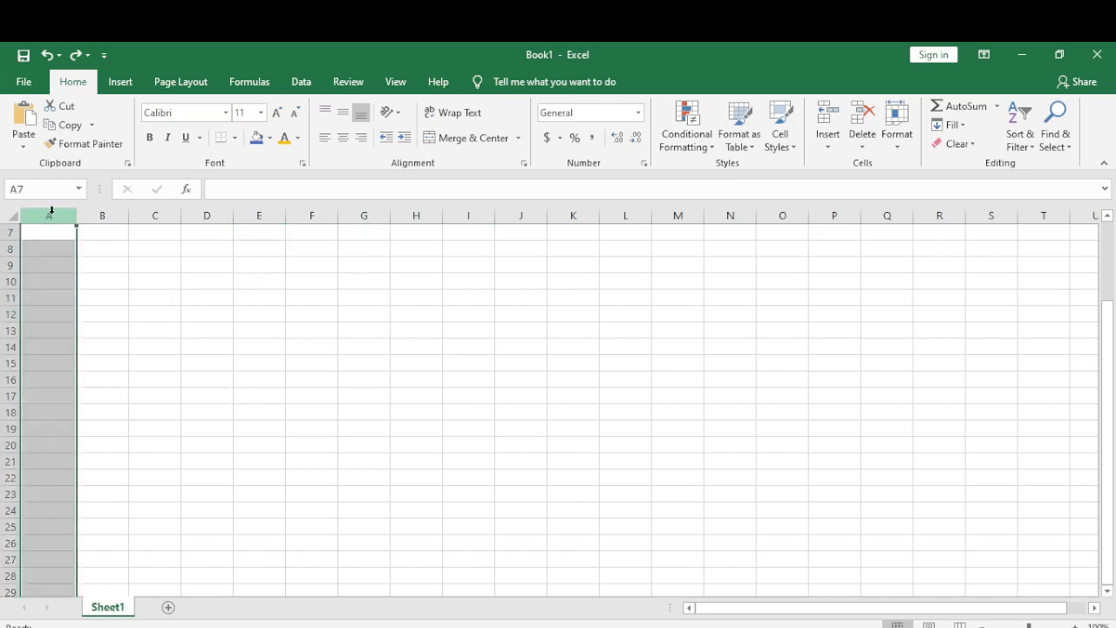
{"action": "left_click", "coordinate": [155, 214], "text": "ctrl"}
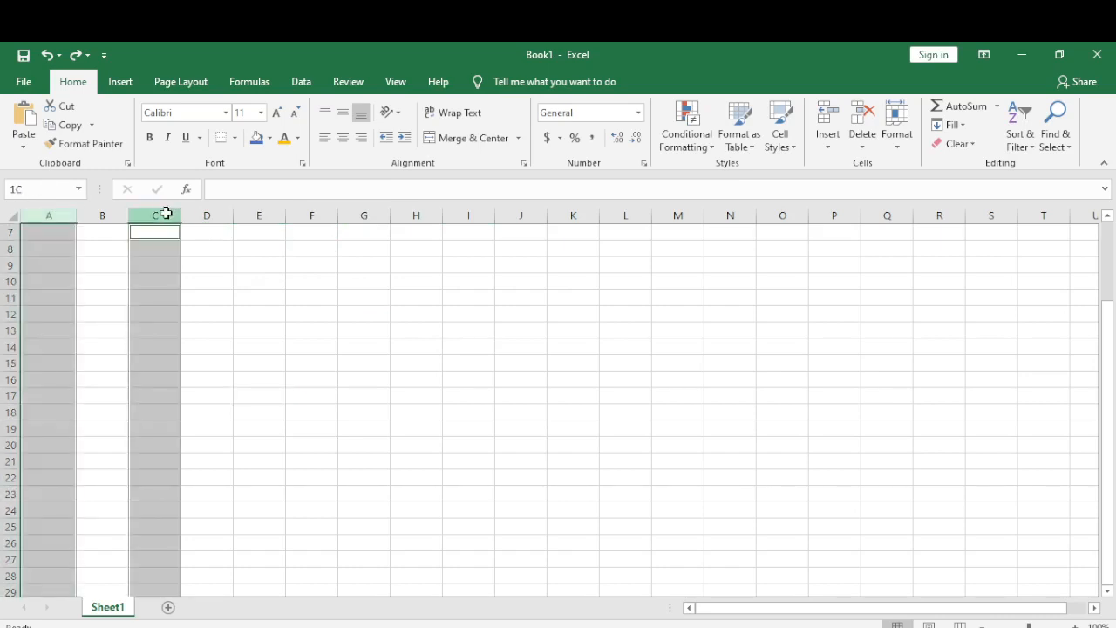
{"action": "left_click", "coordinate": [326, 215], "text": "ctrl"}
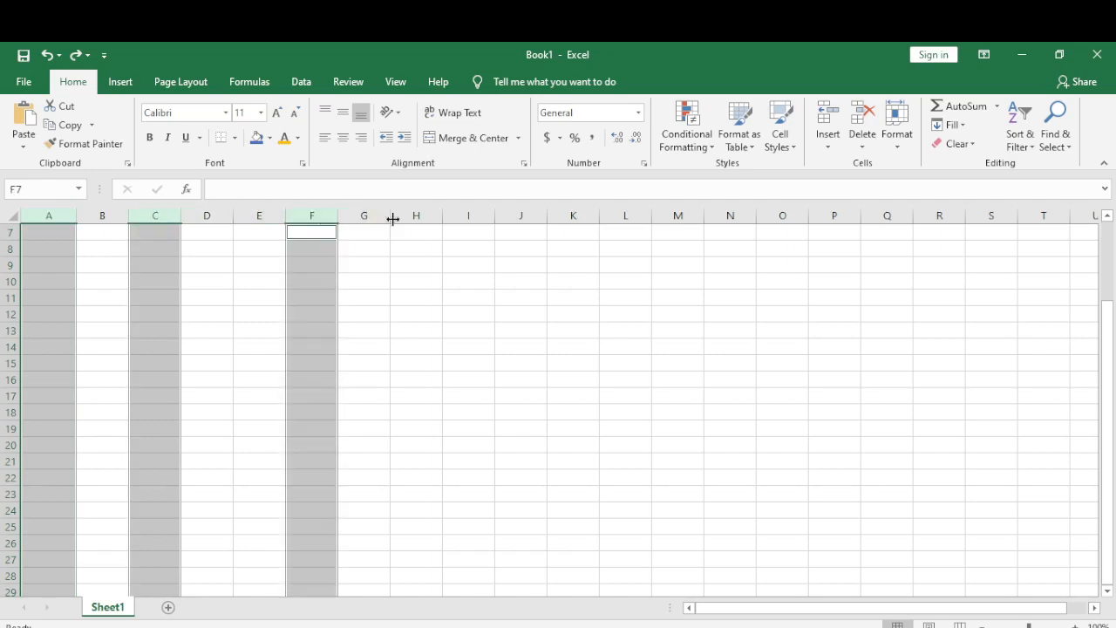
{"action": "left_click", "coordinate": [486, 215], "text": "ctrl"}
{"action": "left_click", "coordinate": [619, 376]}
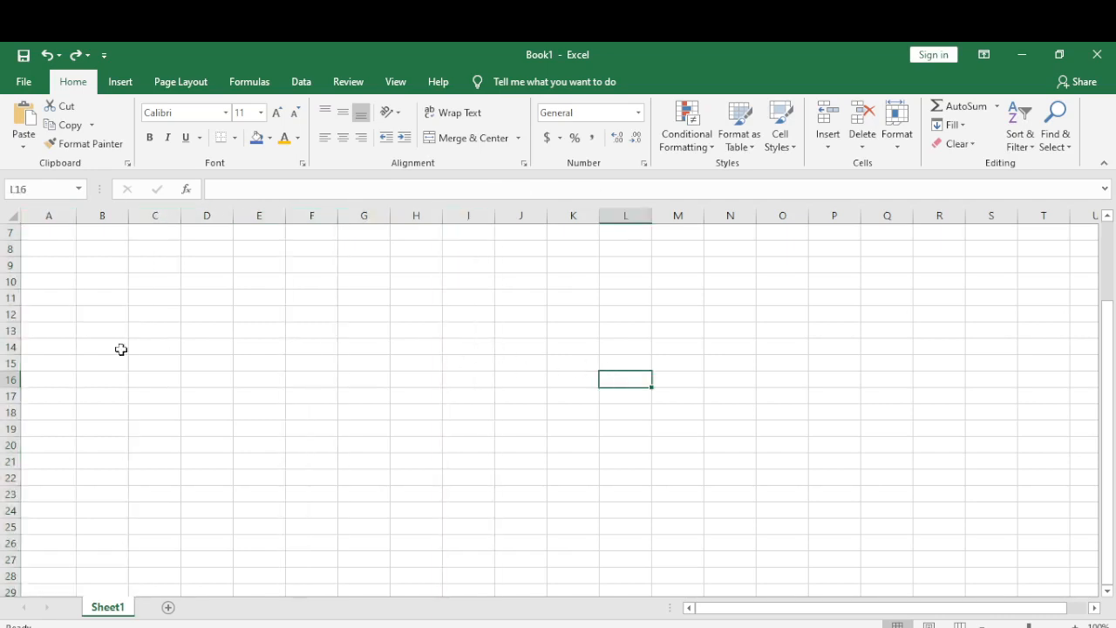
Select the non-adjacent rows 7, 1, 3 and 9 together.
{"action": "left_click", "coordinate": [7, 232]}
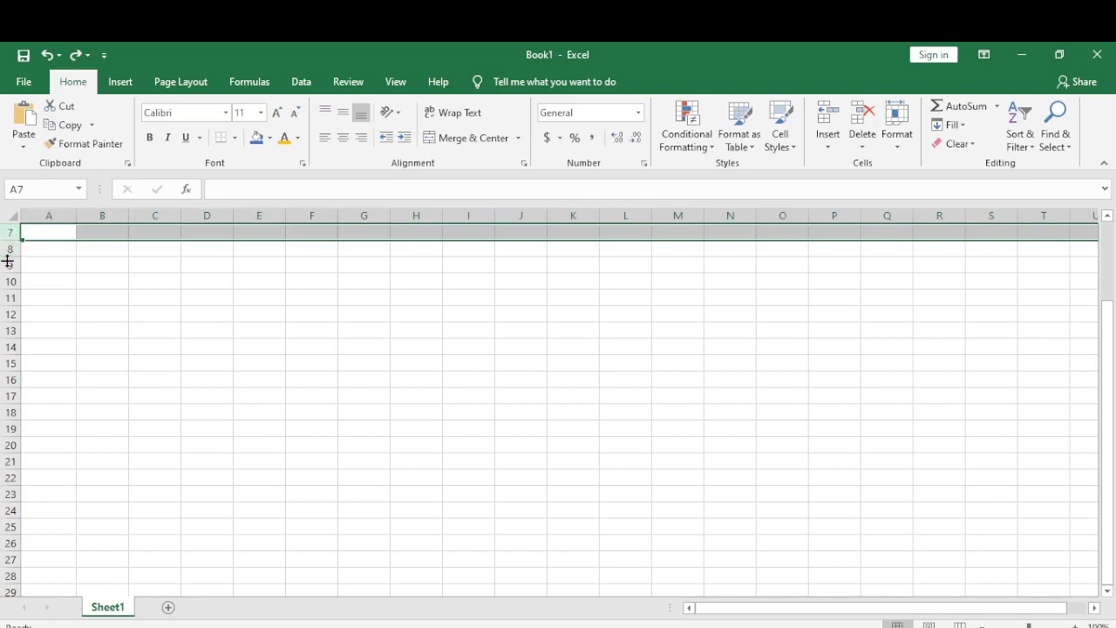
{"action": "scroll", "coordinate": [6, 252], "scroll_direction": "up", "scroll_amount": 2}
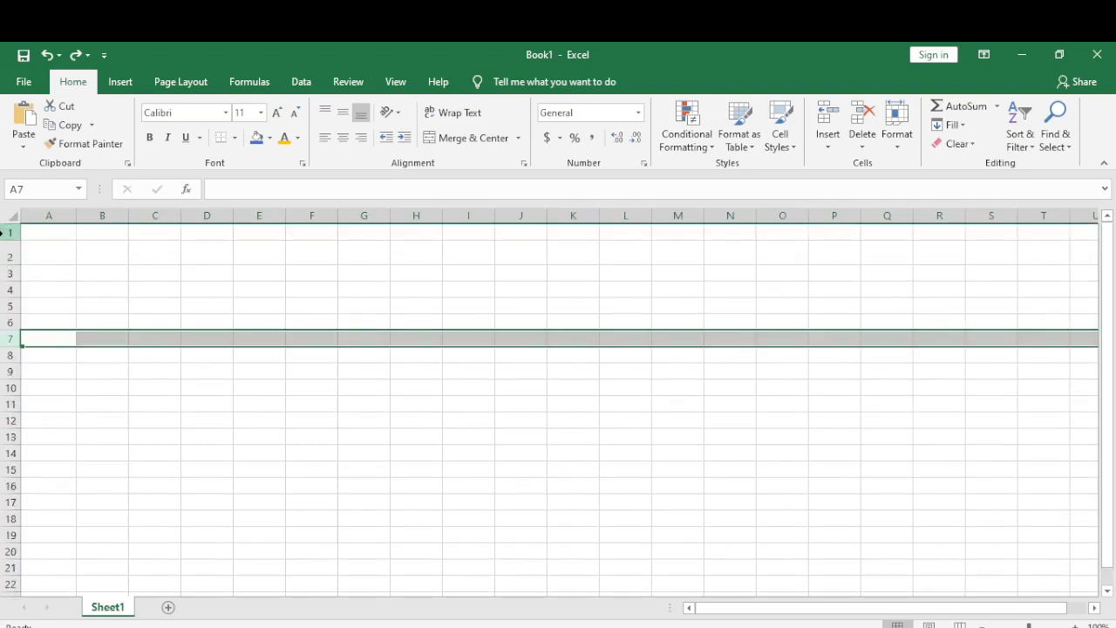
{"action": "left_click", "coordinate": [9, 233], "text": "ctrl"}
{"action": "left_click", "coordinate": [9, 273], "text": "ctrl"}
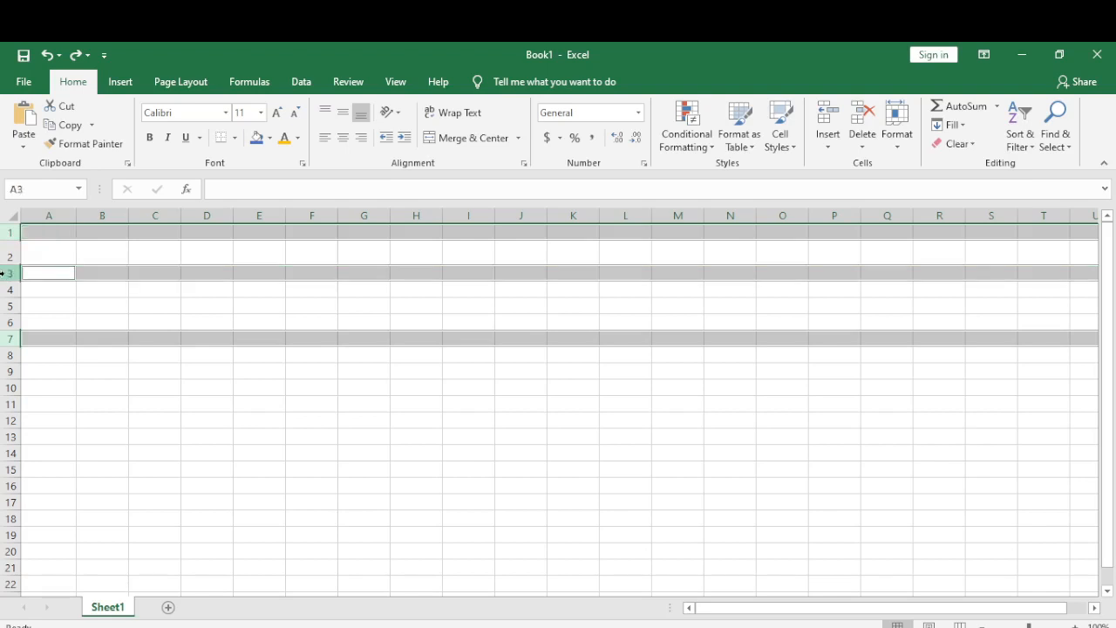
{"action": "left_click", "coordinate": [7, 371], "text": "ctrl"}
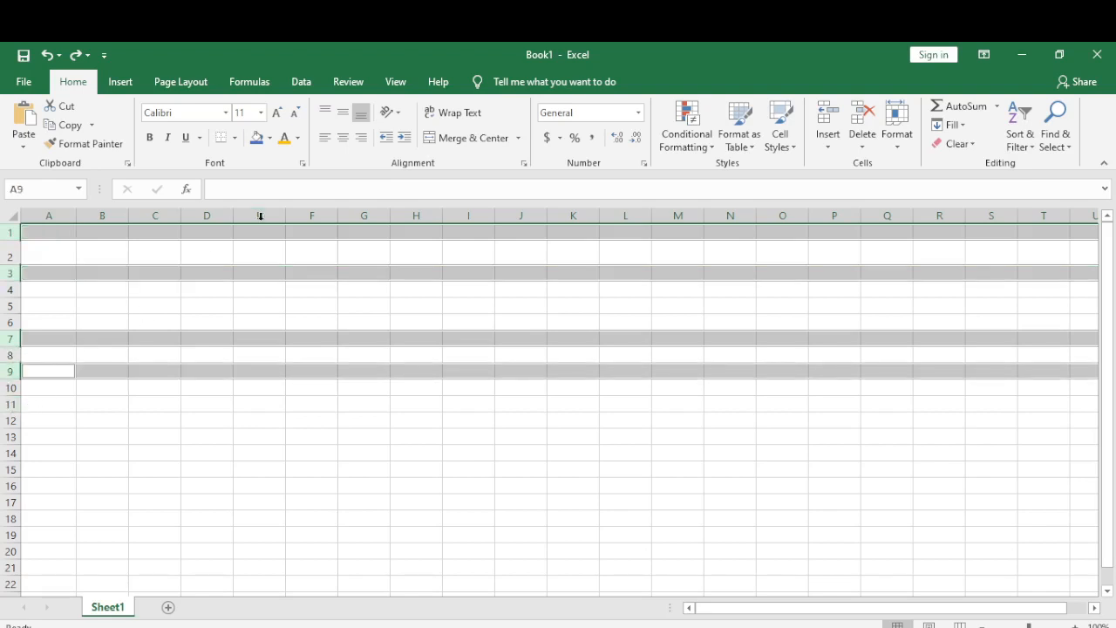
Fill the selected rows with blue, change the fill to yellow, and deselect them by selecting cell F12.
{"action": "left_click", "coordinate": [257, 137]}
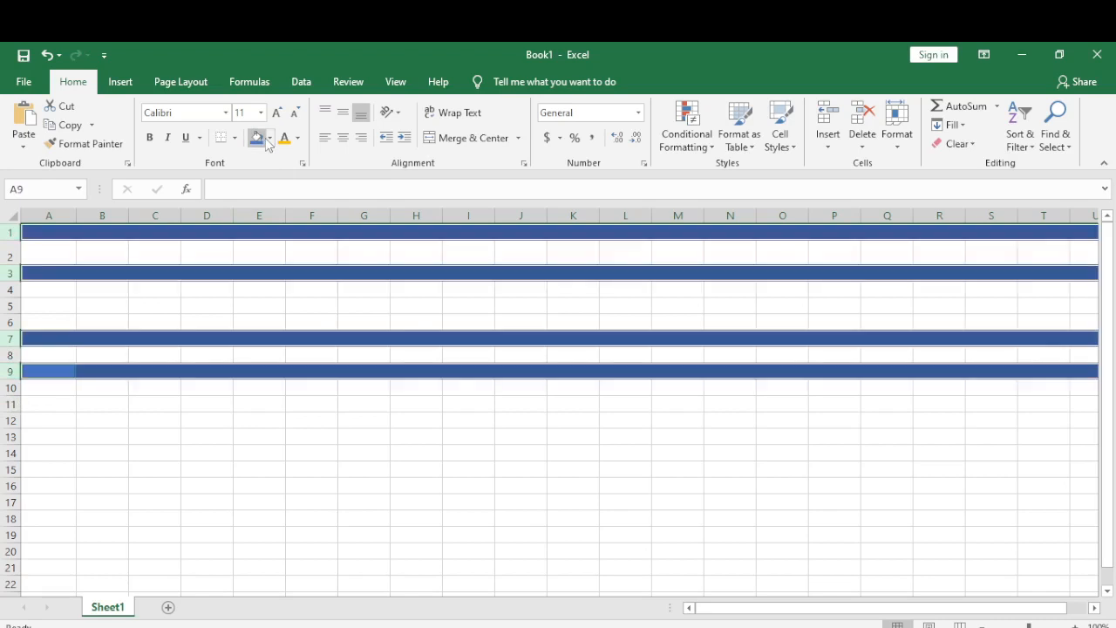
{"action": "left_click", "coordinate": [270, 140]}
{"action": "left_click", "coordinate": [296, 264]}
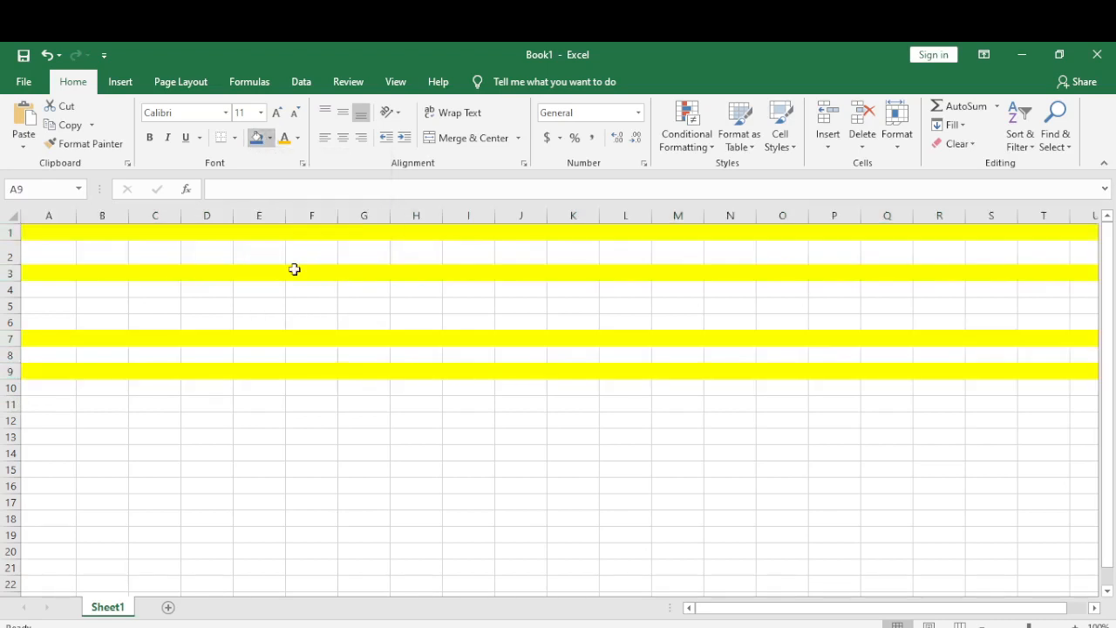
{"action": "left_click", "coordinate": [299, 418]}
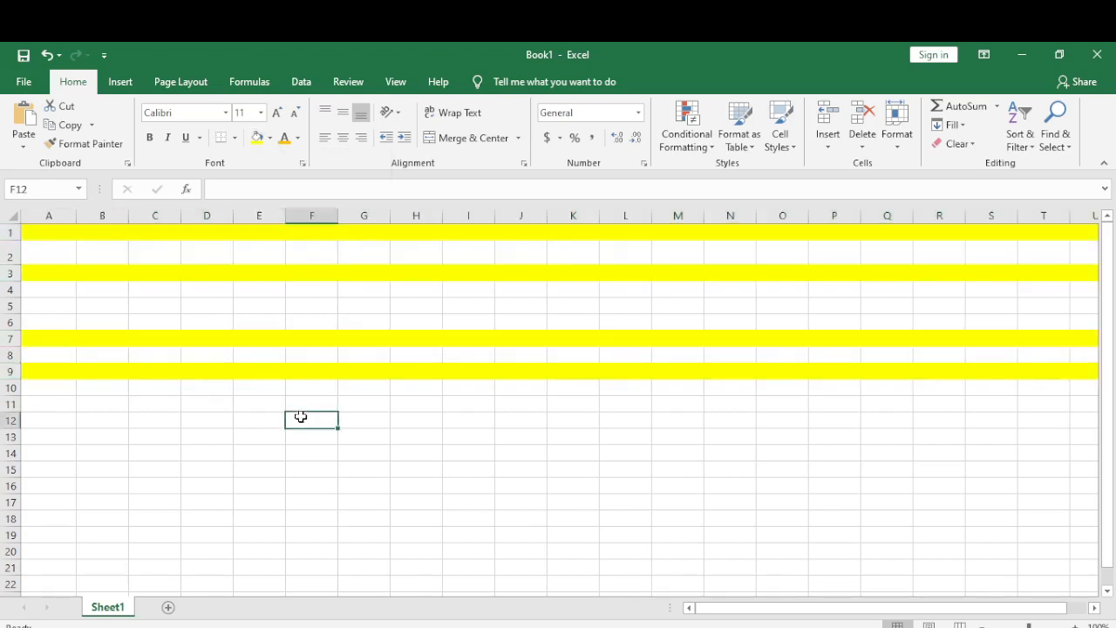
{"action": "left_click", "coordinate": [235, 138]}
{"action": "left_click", "coordinate": [681, 401]}
{"action": "left_click", "coordinate": [471, 340]}
{"action": "left_click", "coordinate": [207, 301]}
{"action": "left_click", "coordinate": [147, 262]}
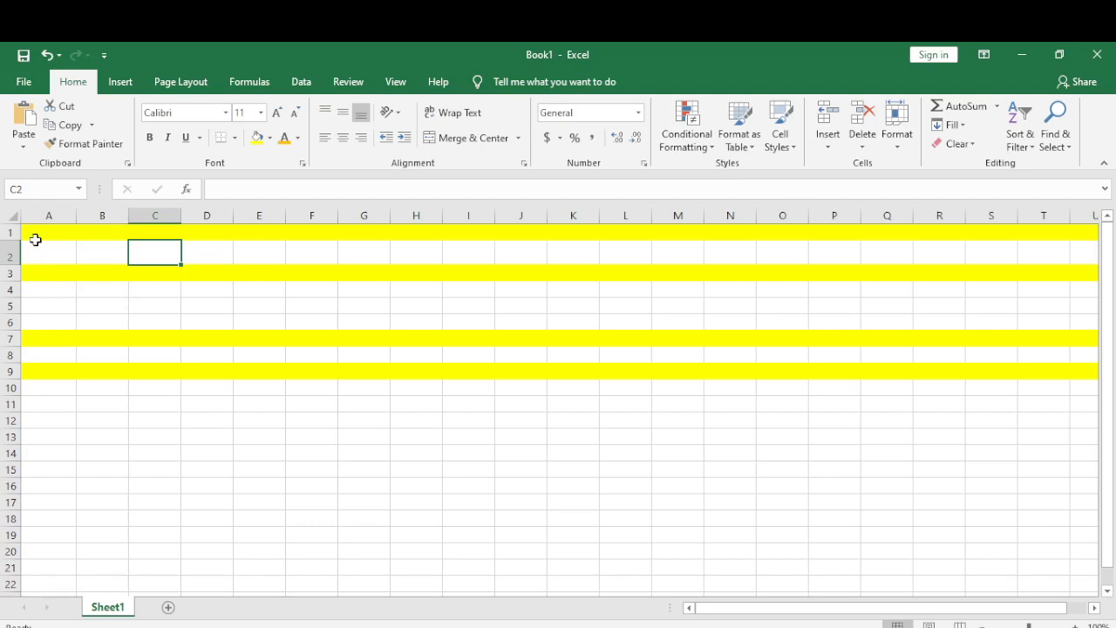
{"action": "left_click", "coordinate": [42, 288]}
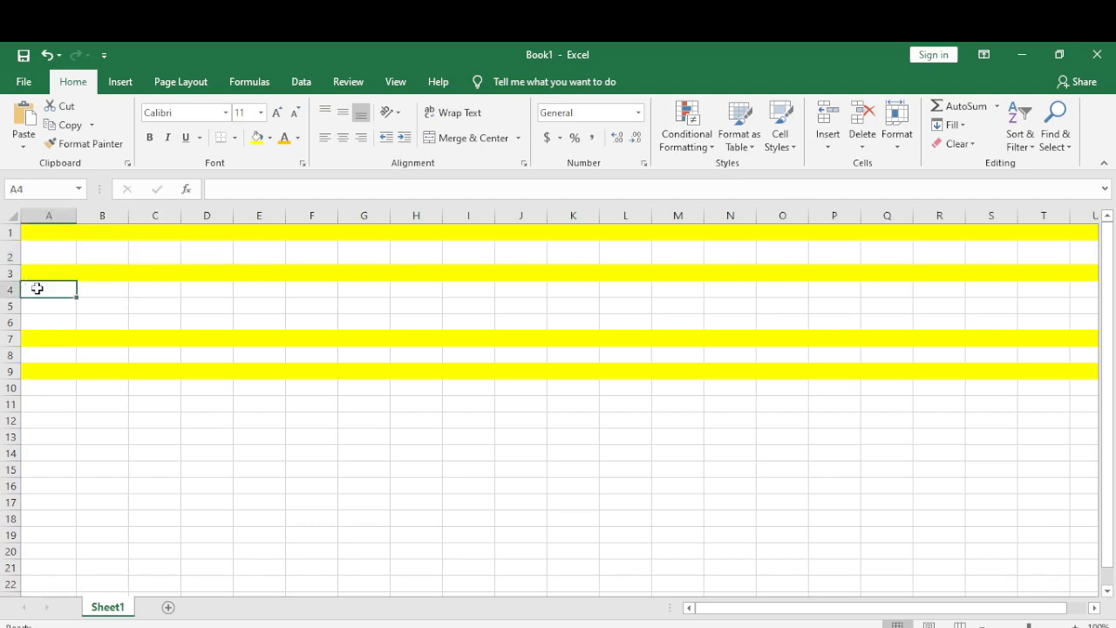
Undo the yellow fill on the rows and clear the selection of columns A, D, G and J.
{"action": "left_click", "coordinate": [205, 368]}
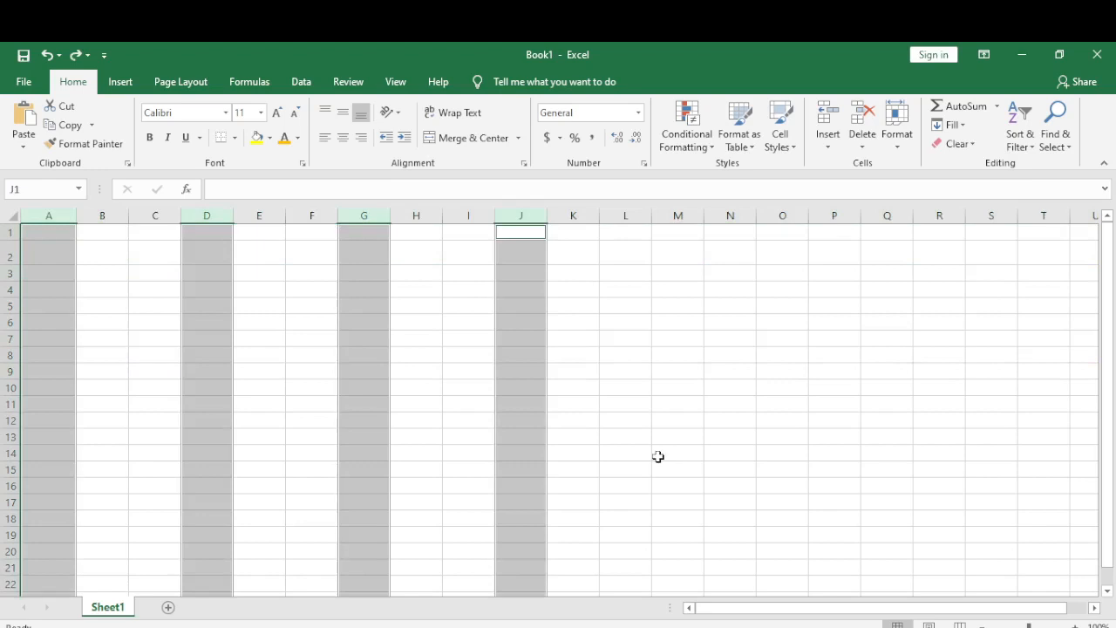
{"action": "left_click_drag", "start_coordinate": [628, 452], "coordinate": [591, 448]}
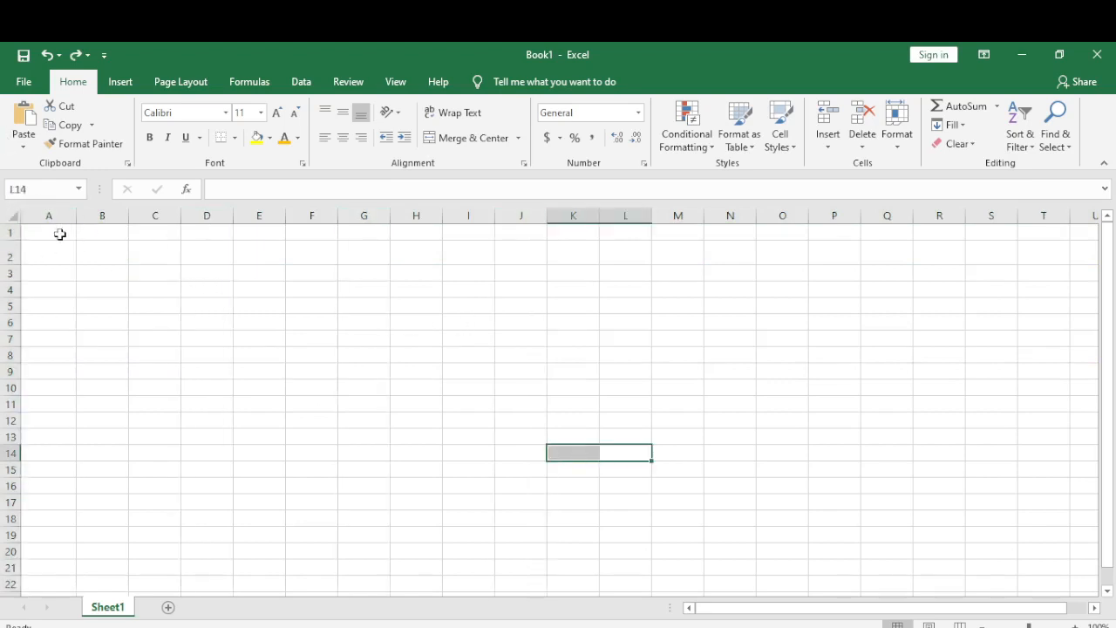
Select a block of cells from A1 into column I, then select columns A and E one after the other, ending on cell B5.
{"action": "left_click_drag", "start_coordinate": [60, 234], "coordinate": [451, 392]}
{"action": "left_click", "coordinate": [406, 373]}
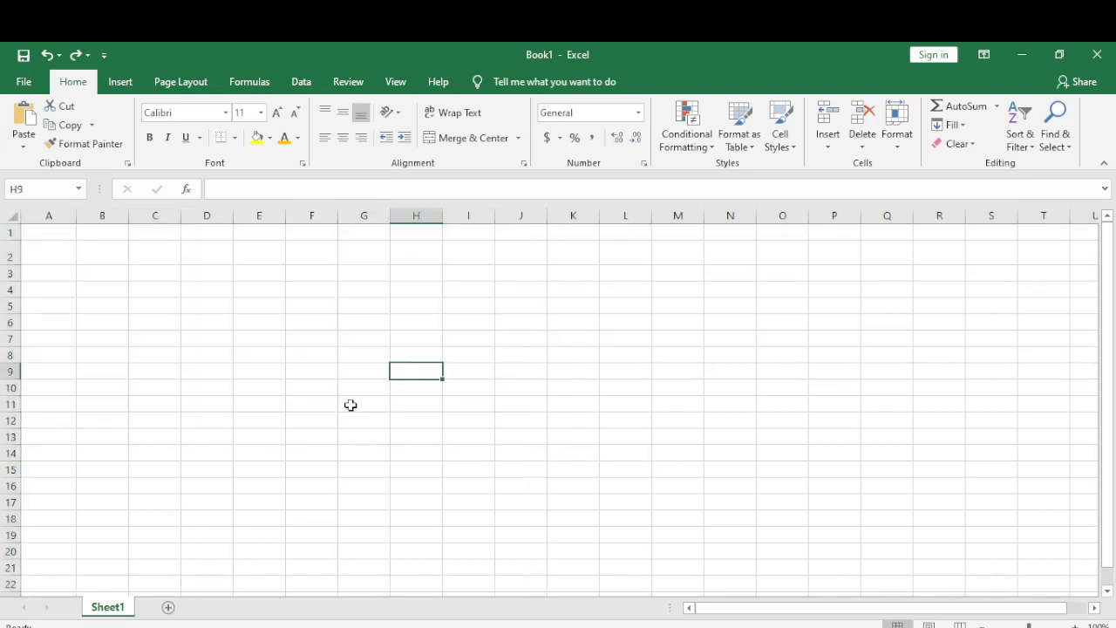
{"action": "left_click", "coordinate": [66, 215]}
{"action": "left_click", "coordinate": [275, 218]}
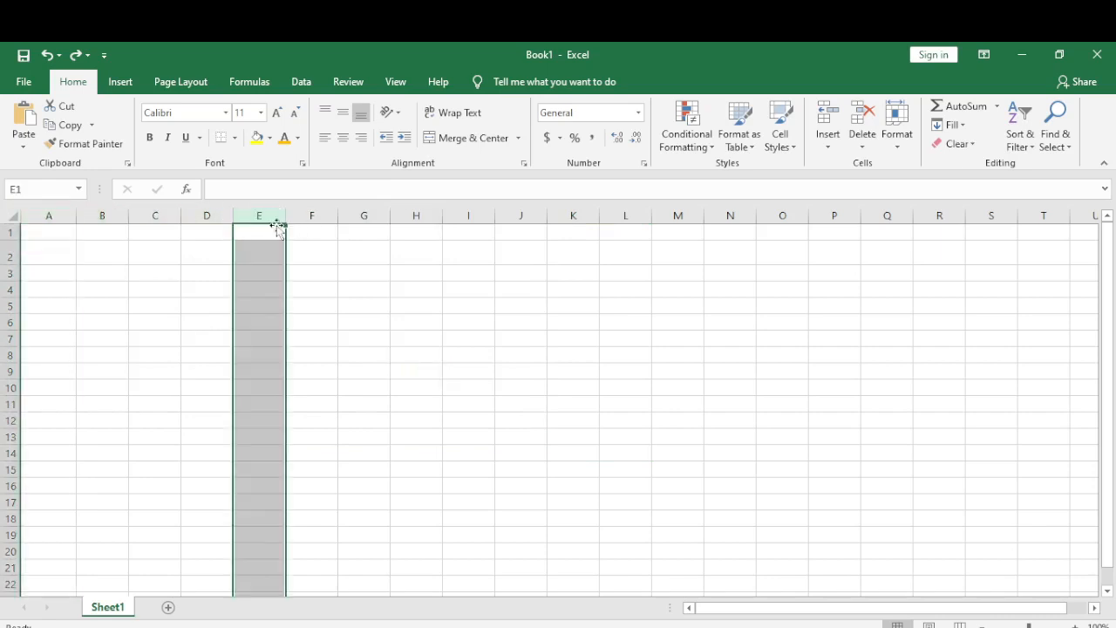
{"action": "left_click", "coordinate": [110, 304]}
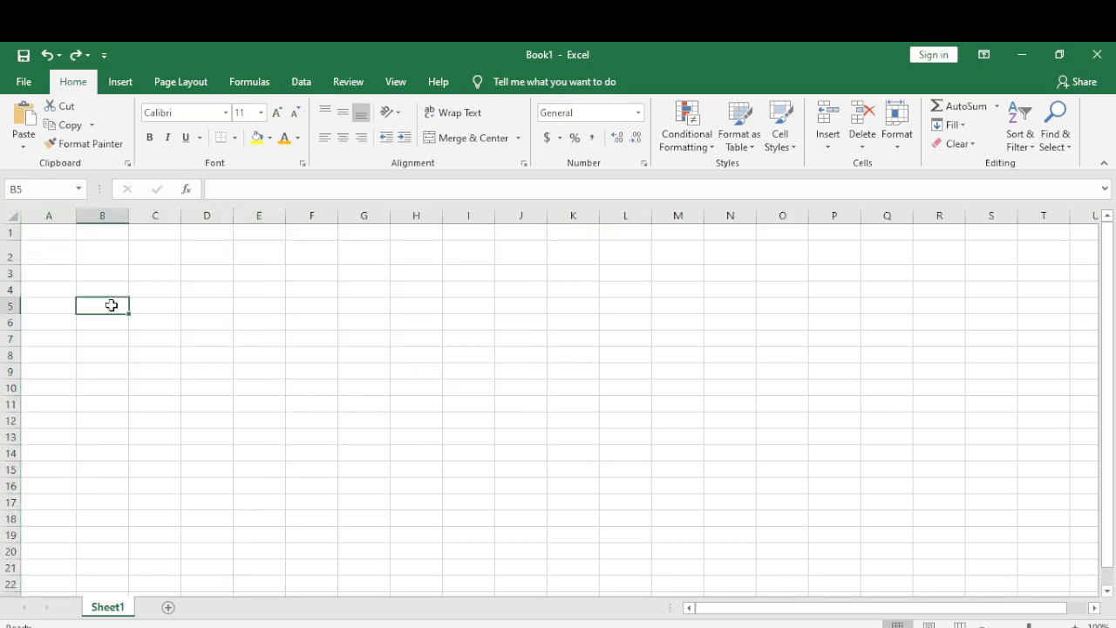
{"action": "left_click", "coordinate": [47, 234]}
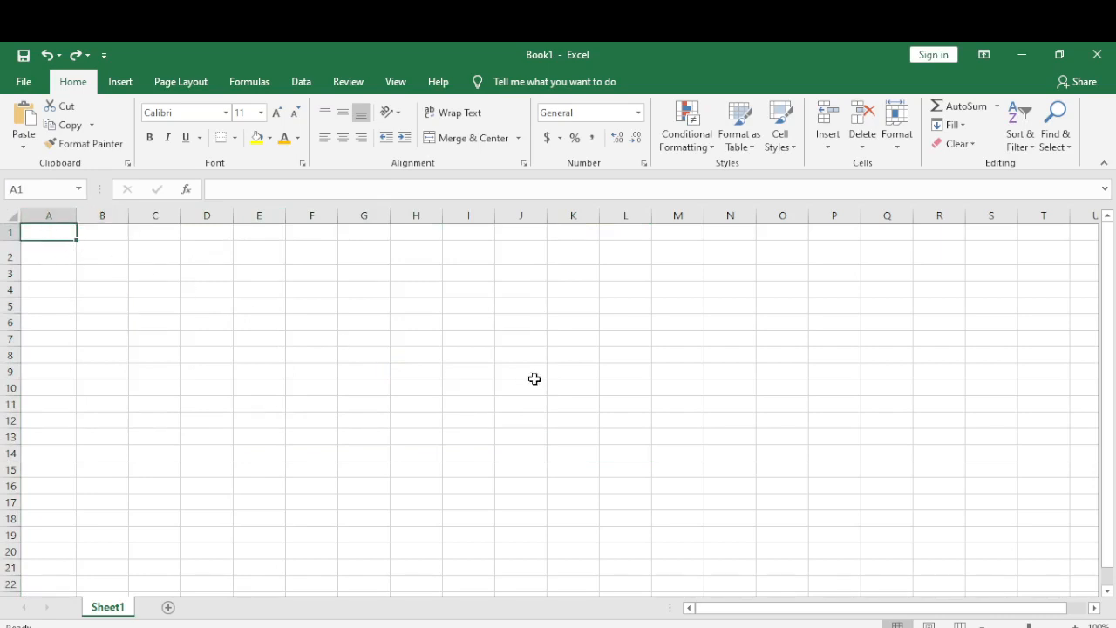
{"action": "left_click", "coordinate": [385, 342]}
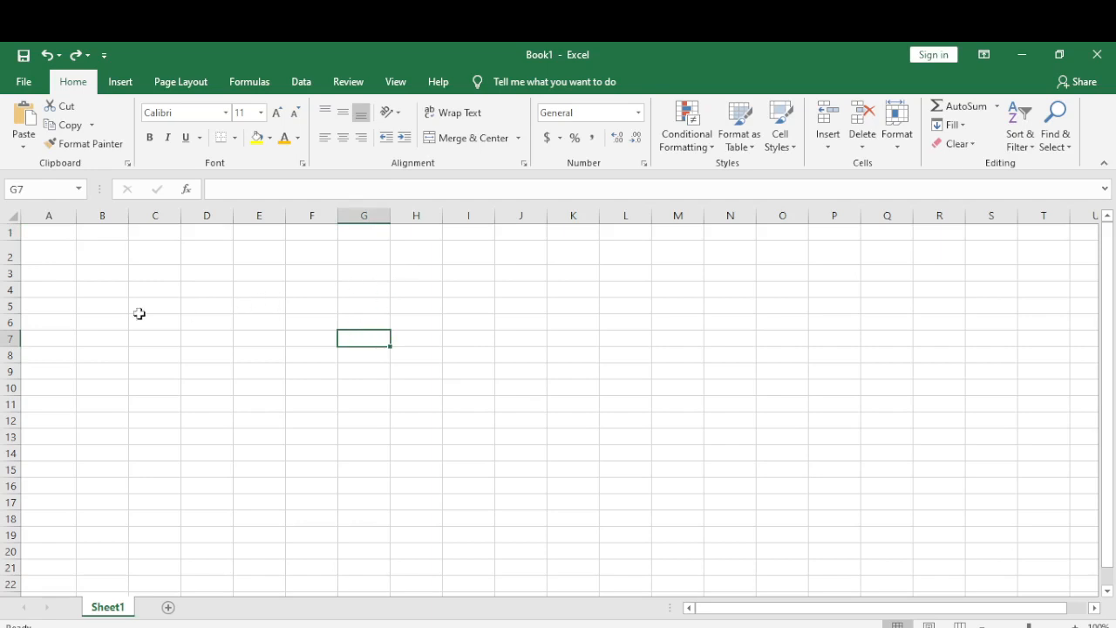